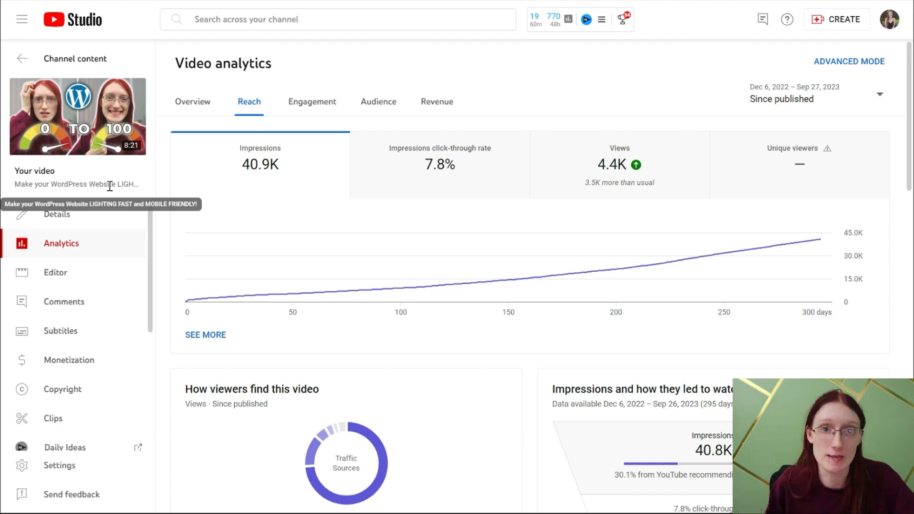
Step: Review the Overview and Reach analytics of the video about making a WordPress website fast and mobile friendly
click(181, 104)
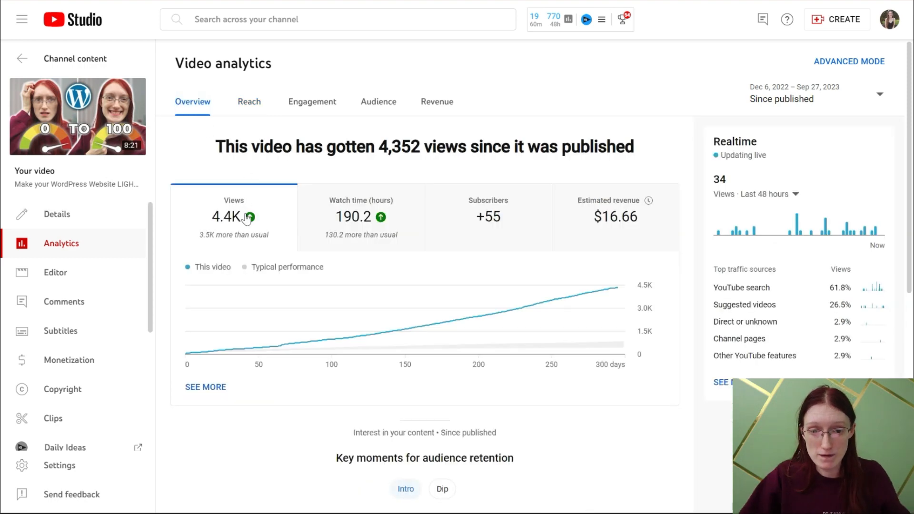
mouse_move(246, 218)
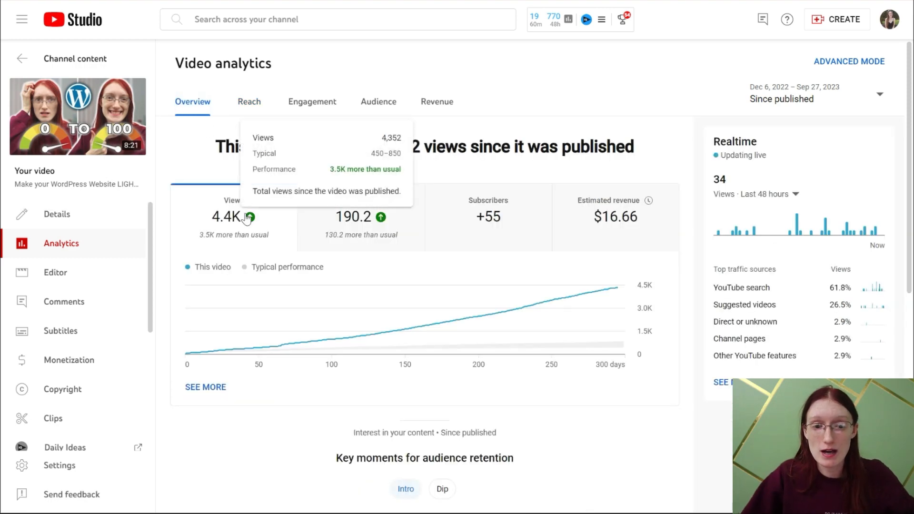
click(250, 102)
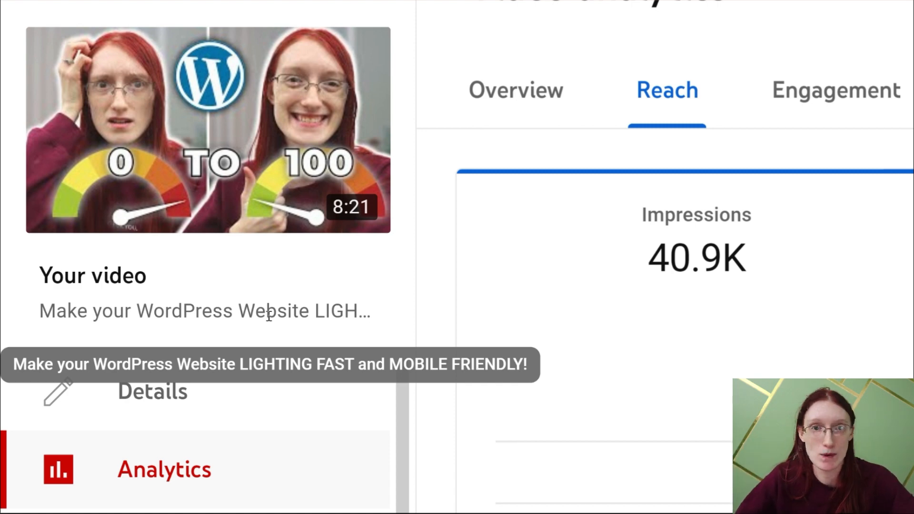
click(518, 112)
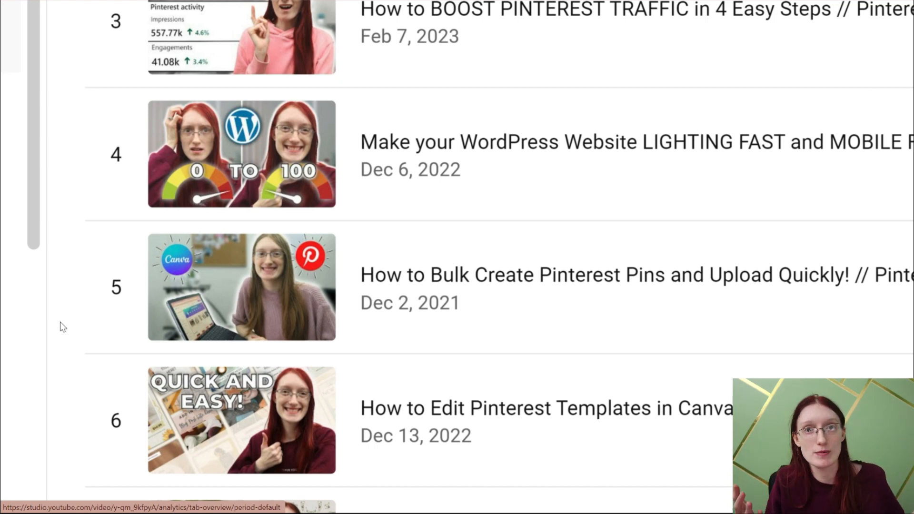
Step: Open the analytics of the bulk Pinterest pin creation video and review its Reach and Overview figures
click(453, 300)
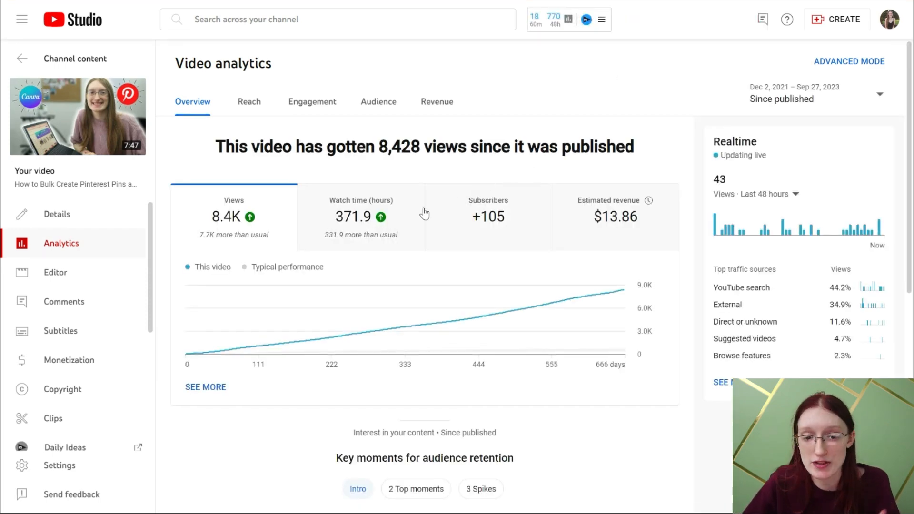
click(243, 102)
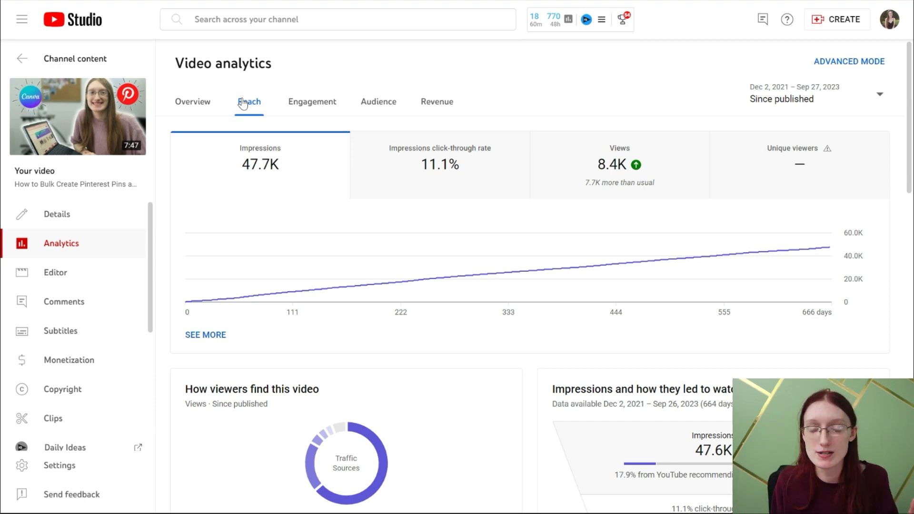
click(189, 101)
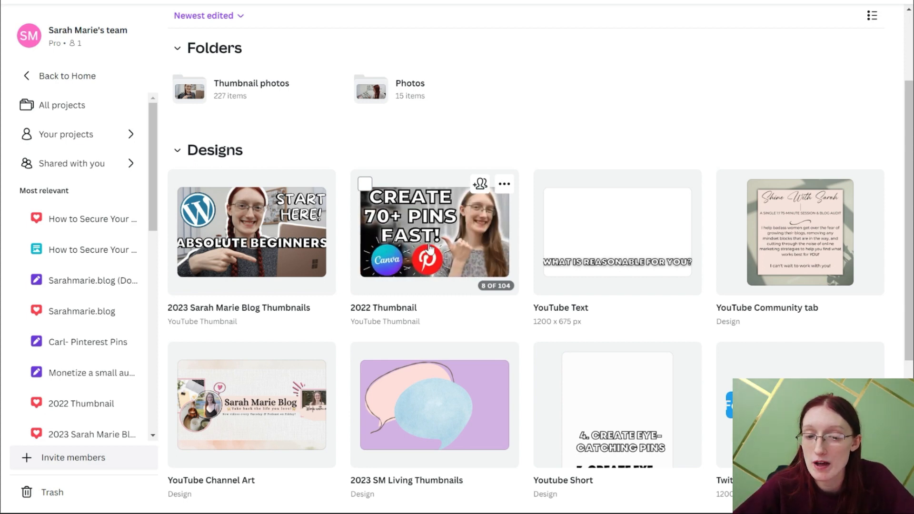
Step: Switch to Canva, preview the thumbnail designs and open the 2023 blog thumbnails design
mouse_move(254, 239)
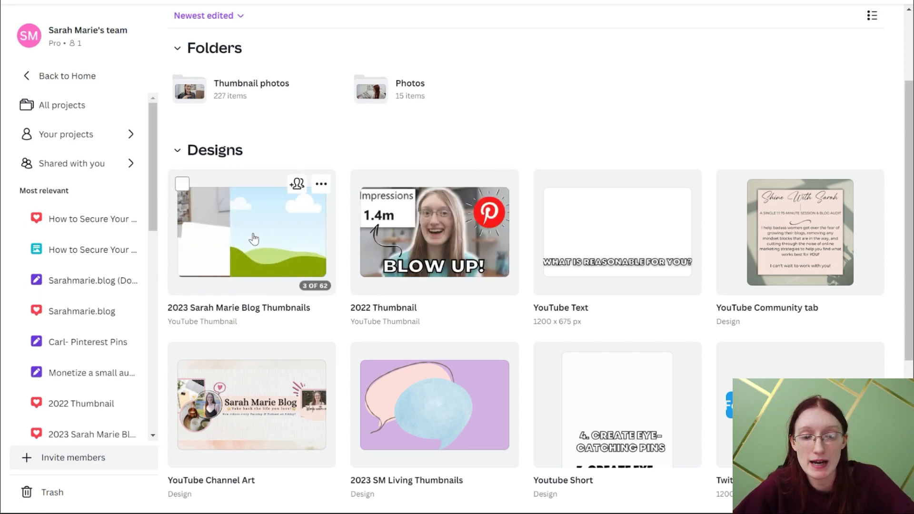
mouse_move(418, 243)
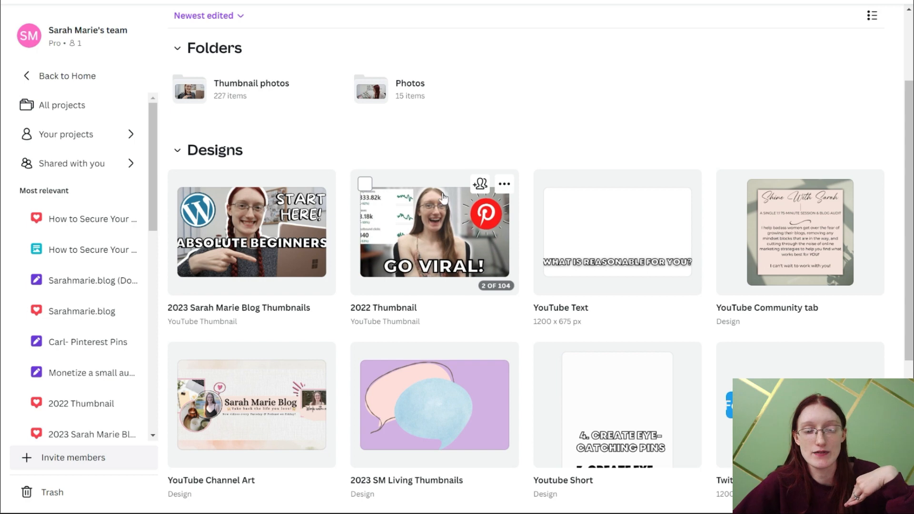
click(299, 249)
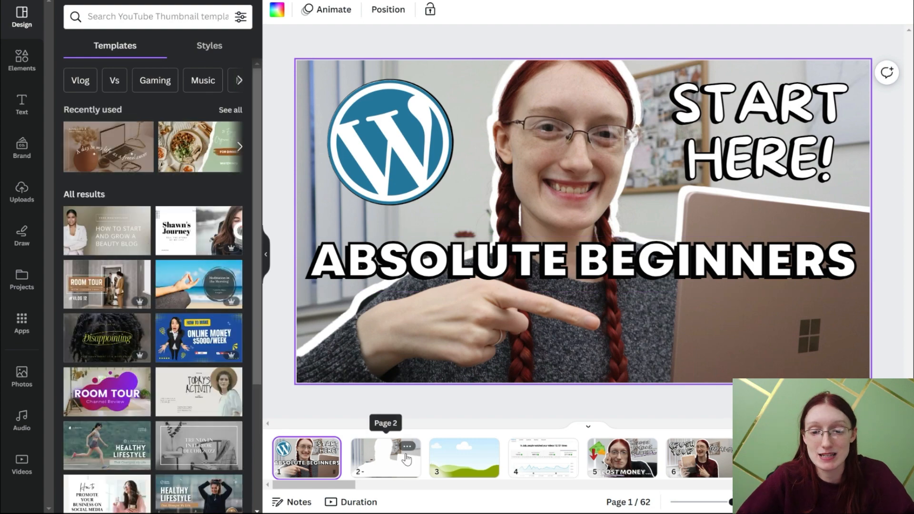
Step: Delete the two unused pages following the first thumbnail and add a blank page after it
click(408, 447)
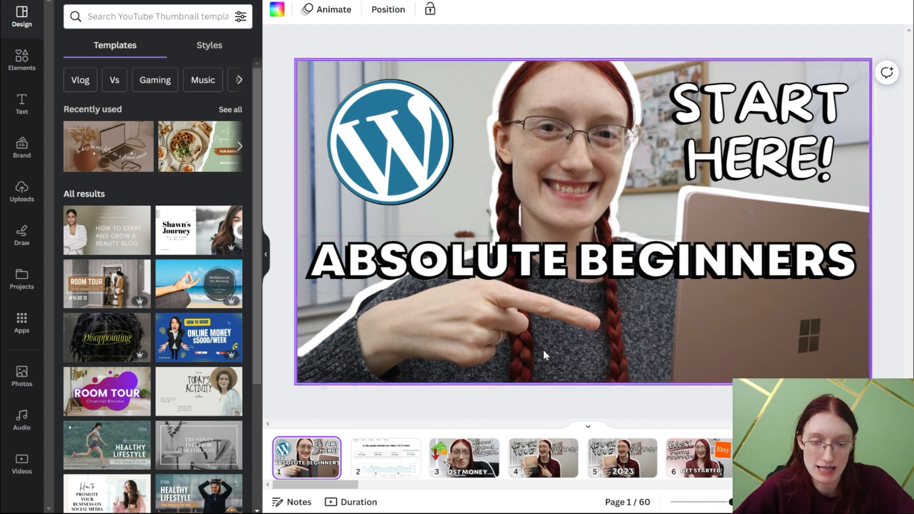
click(354, 449)
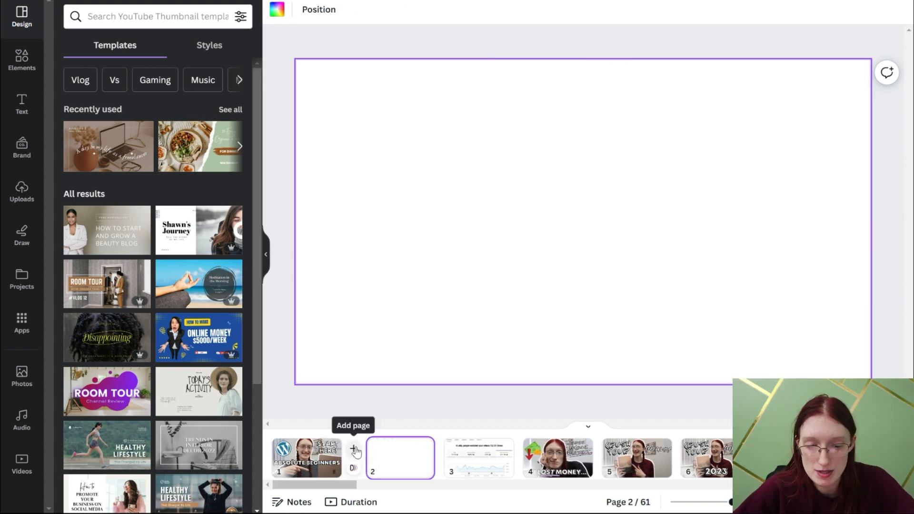
Step: Duplicate the "ABSOLUTE BEGINNERS" thumbnail page and bring up the layer list of the copy
click(319, 471)
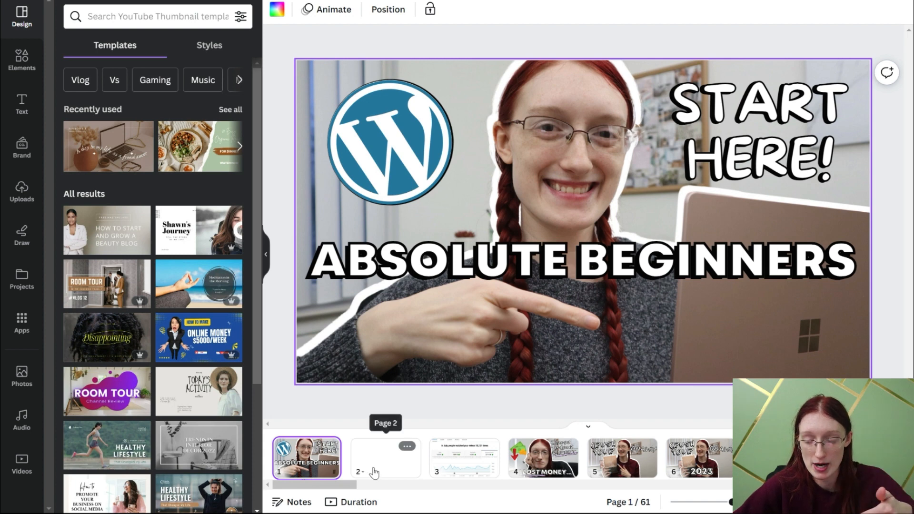
key(ctrl+d)
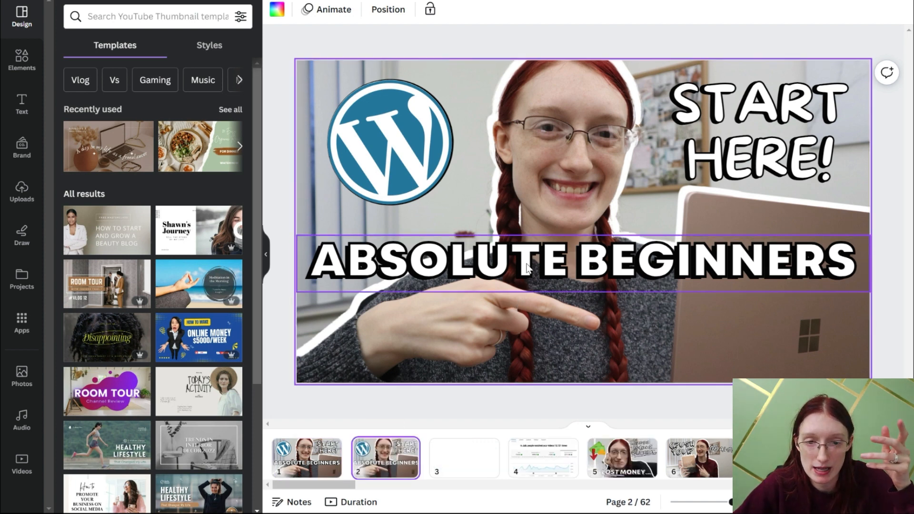
click(364, 49)
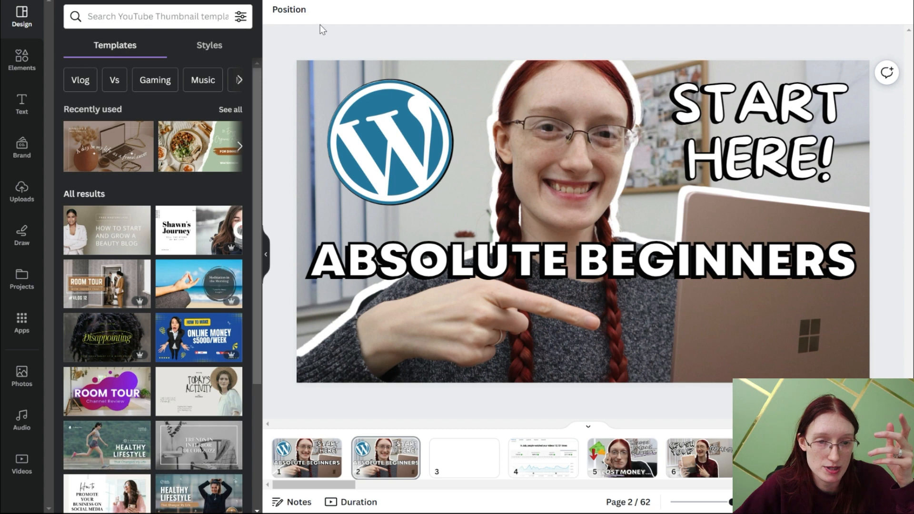
click(289, 10)
drag(257, 108, 262, 276)
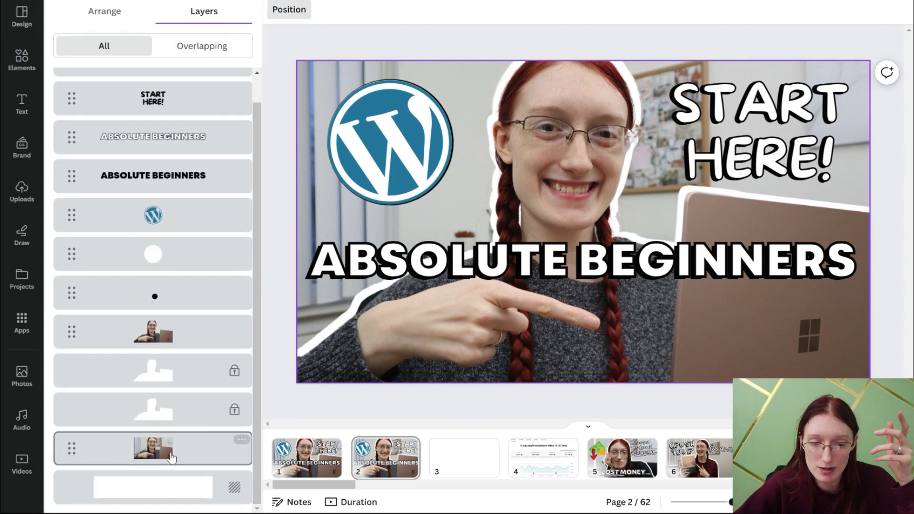
Step: Move the original photo up to just below the white "START HERE!" text and the cut-out photo to the top of the layers
click(171, 462)
drag(171, 461, 184, 89)
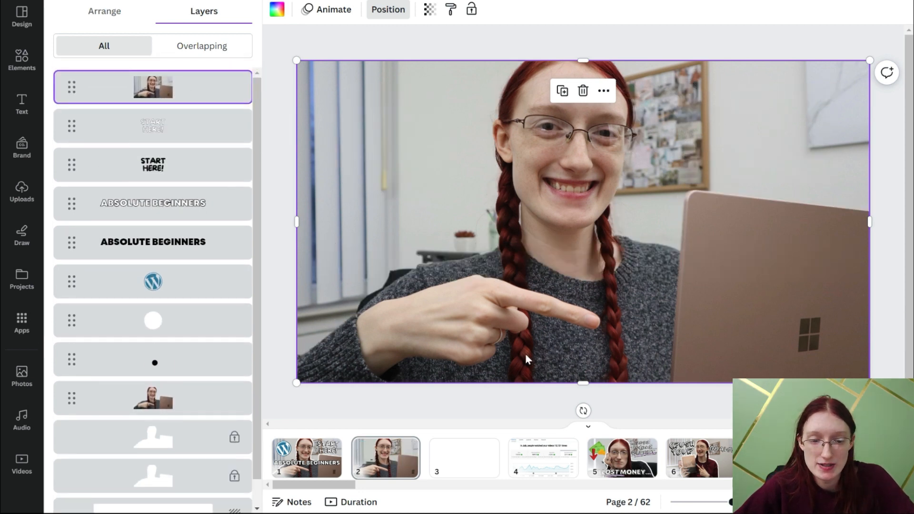
drag(530, 272, 526, 270)
mouse_move(530, 166)
mouse_down()
mouse_move(526, 326)
mouse_move(527, 180)
mouse_up()
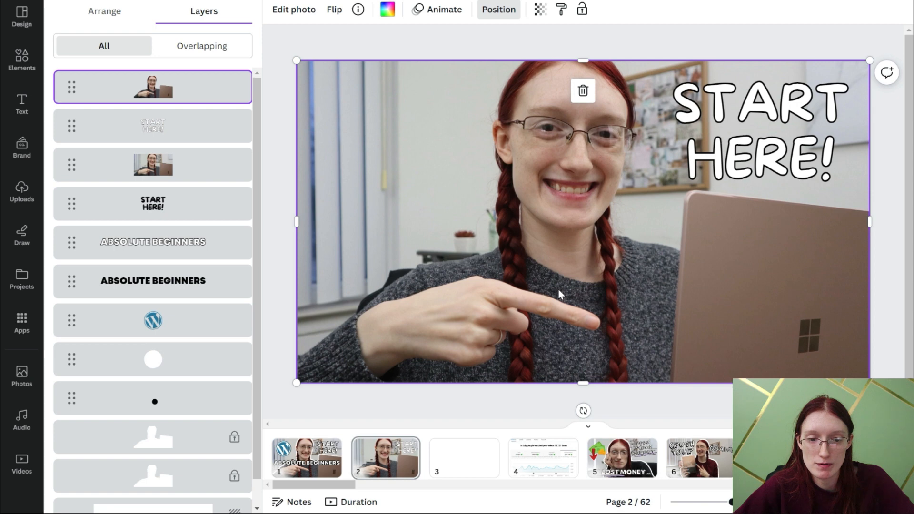
click(183, 180)
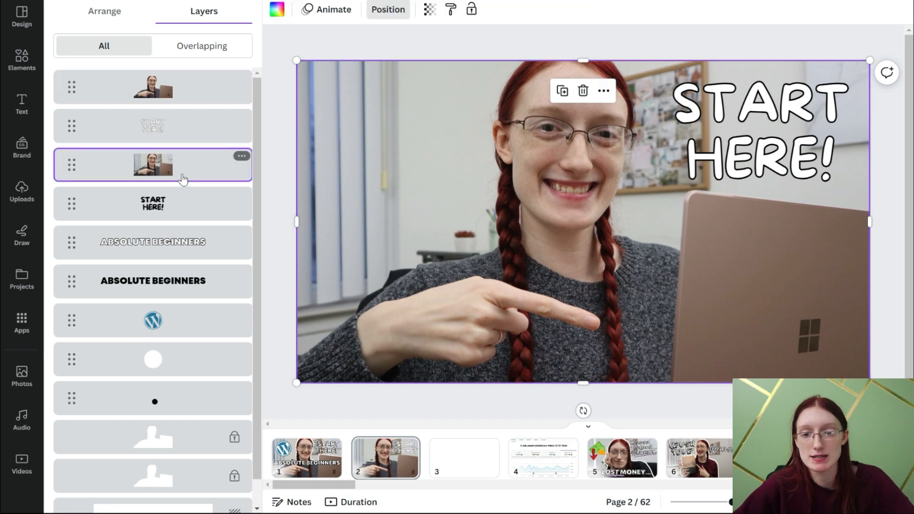
click(198, 89)
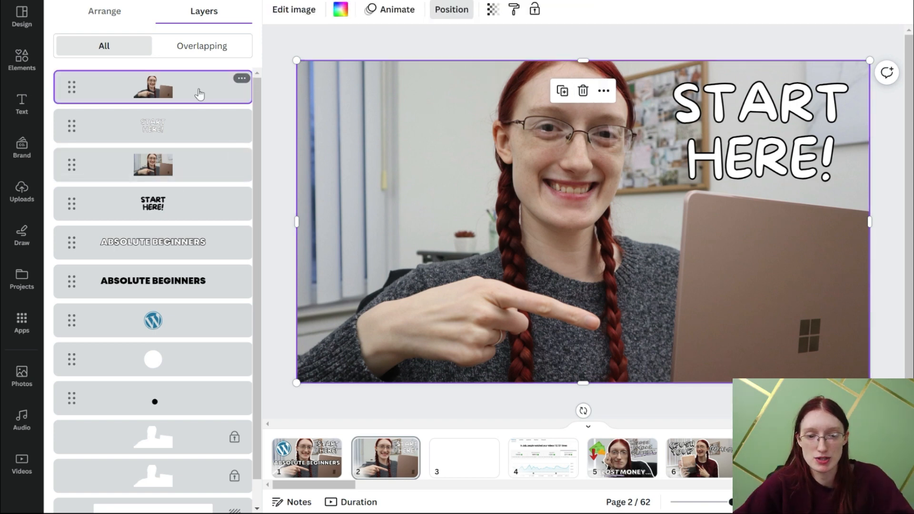
Step: Return the original photo to the layer above the background and the cut-out photo to just above the white silhouettes
click(338, 43)
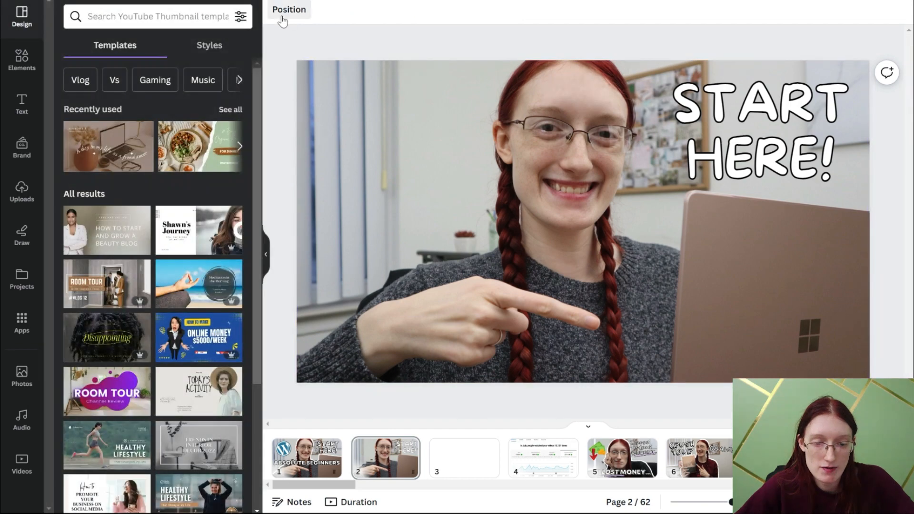
click(287, 10)
drag(186, 267, 204, 462)
click(179, 414)
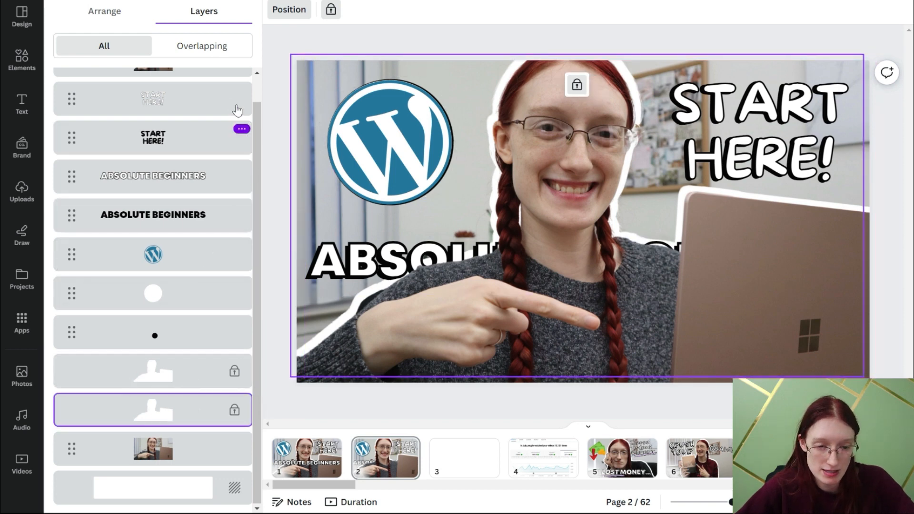
drag(227, 79, 199, 347)
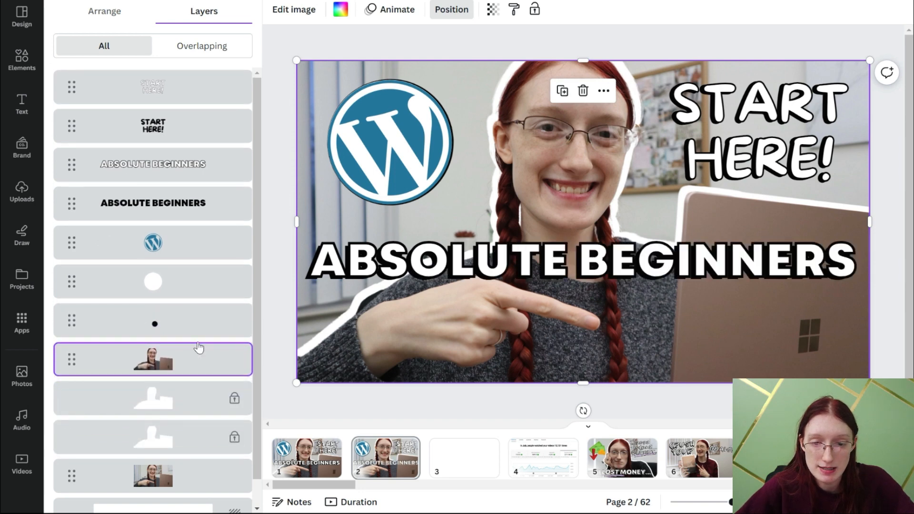
Step: Move the WordPress logo off its white circle to show the layers behind it, and undo the move
click(186, 322)
mouse_move(469, 143)
mouse_down()
mouse_move(574, 278)
mouse_move(582, 146)
mouse_move(468, 140)
mouse_up()
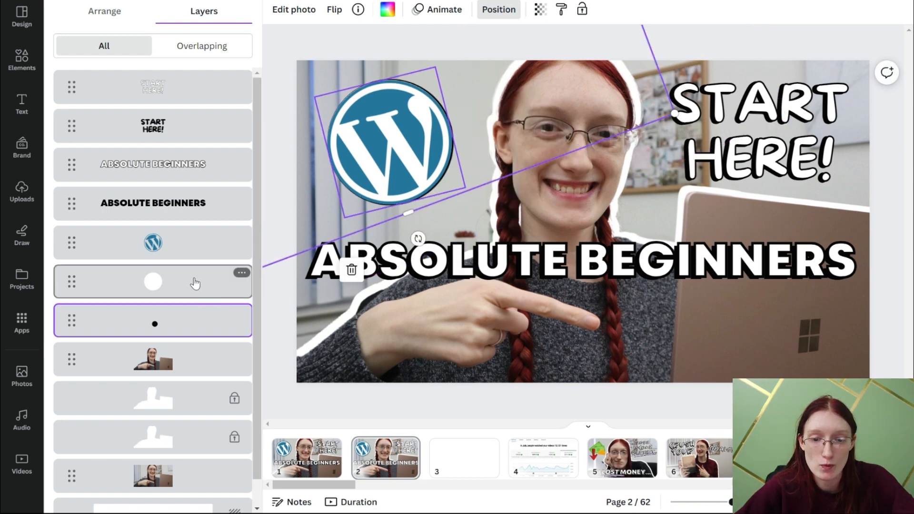
click(187, 246)
drag(381, 139, 591, 170)
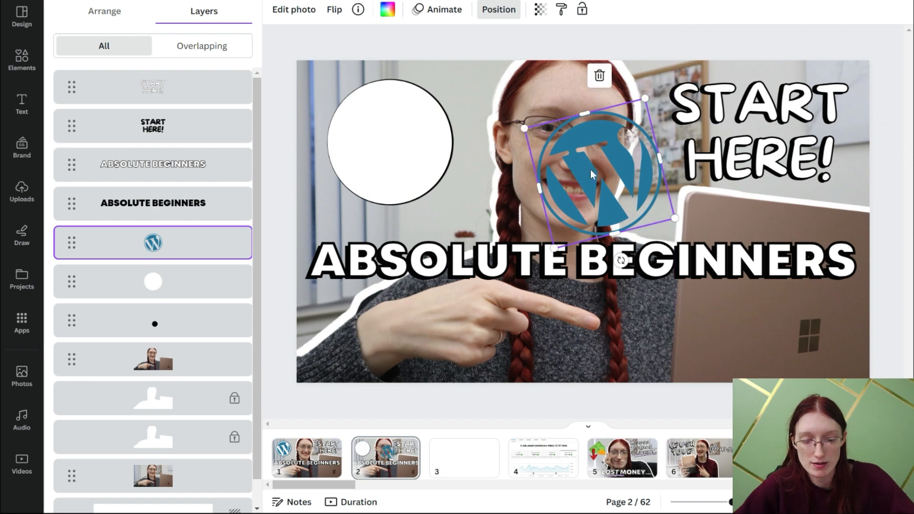
click(403, 149)
key(ctrl+z)
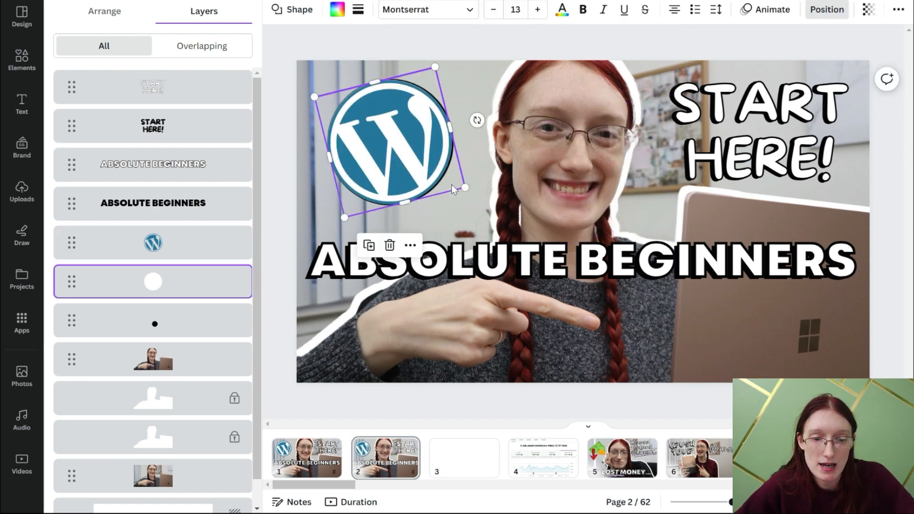
Step: Inspect the stacked black and white text layers of "ABSOLUTE BEGINNERS" and "START HERE!"
click(212, 208)
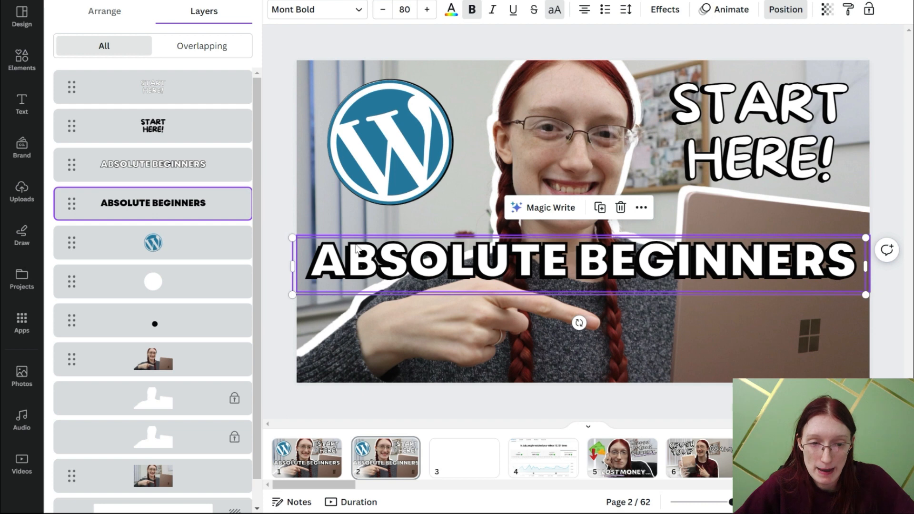
click(181, 167)
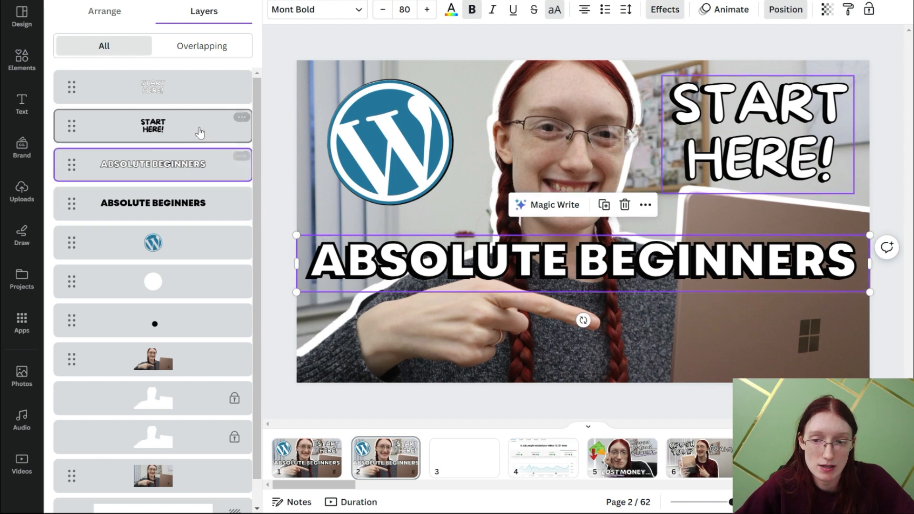
click(199, 94)
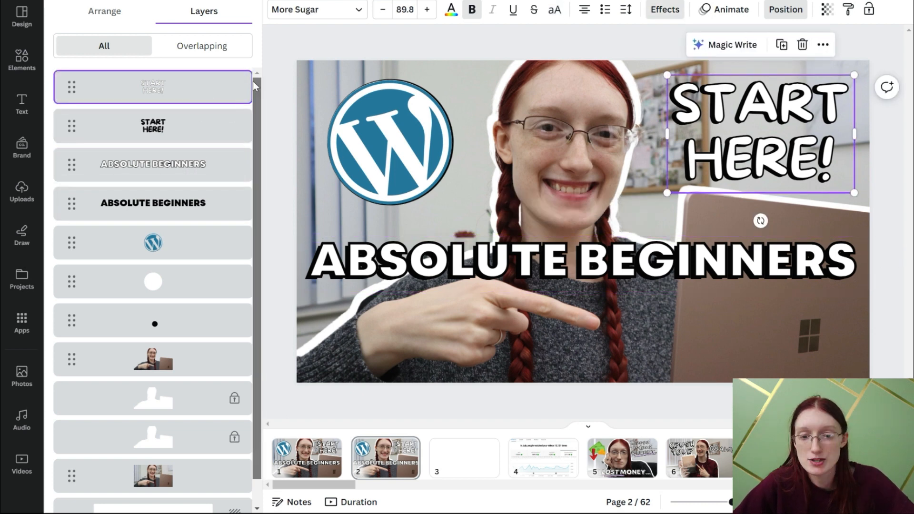
Step: Delete the black and white text layers of both "ABSOLUTE BEGINNERS" and "START HERE!" on the duplicated page
click(405, 274)
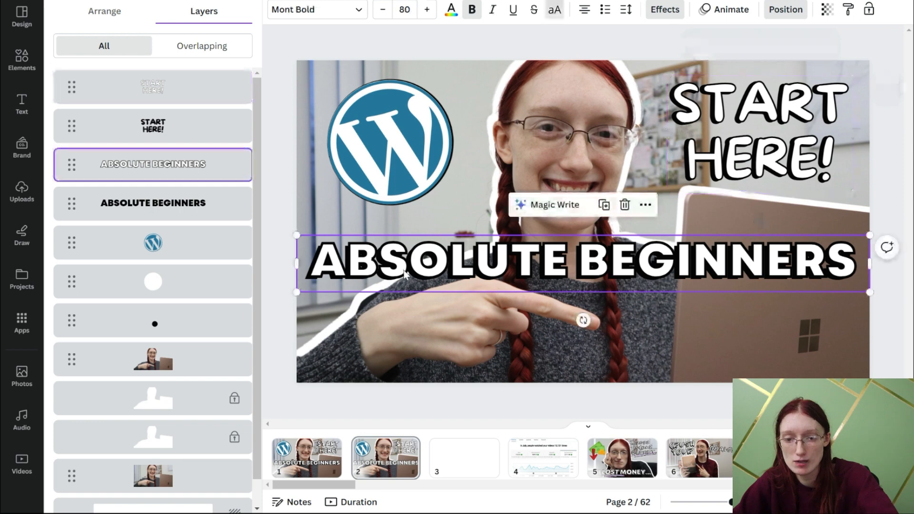
key(Delete)
click(404, 266)
key(Delete)
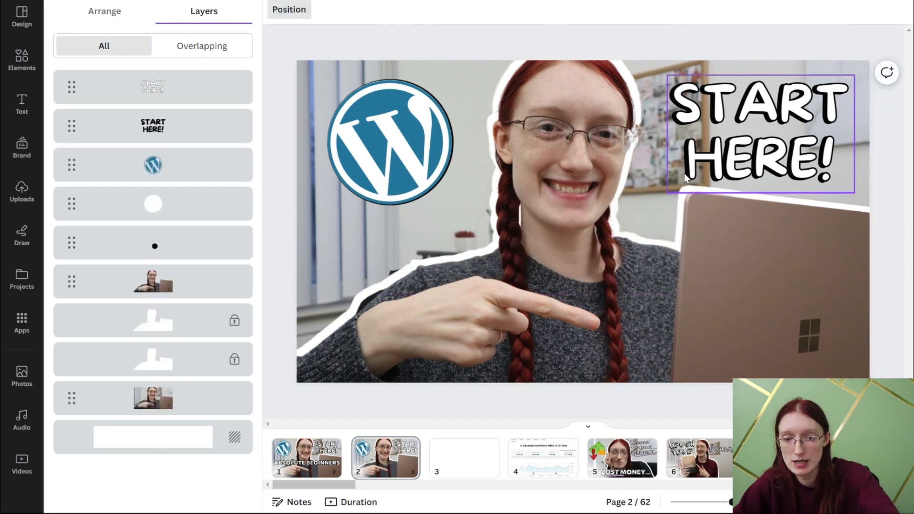
click(709, 172)
key(Delete)
click(710, 172)
key(Delete)
Step: Delete the WordPress logo with its frame, the white circle behind it and the black circle with its frame
click(410, 151)
key(Delete)
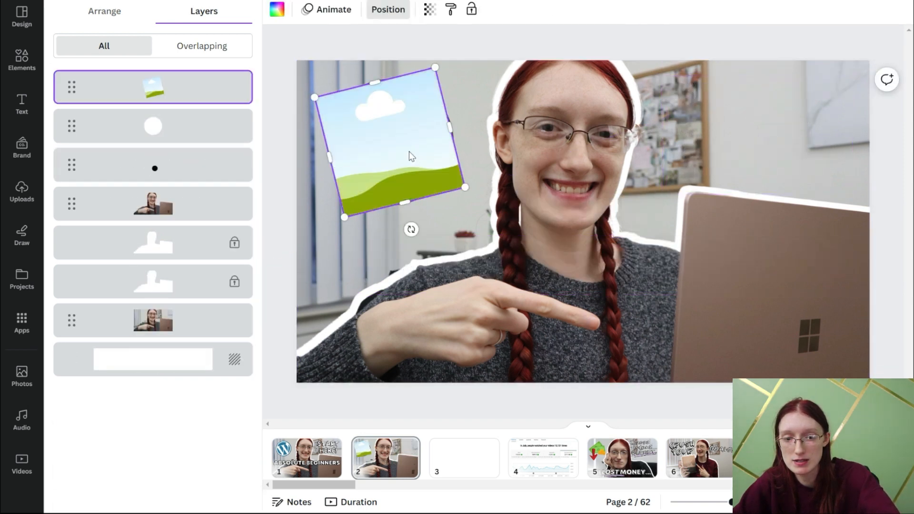
key(Delete)
click(410, 152)
key(Delete)
click(409, 151)
key(Delete)
click(515, 176)
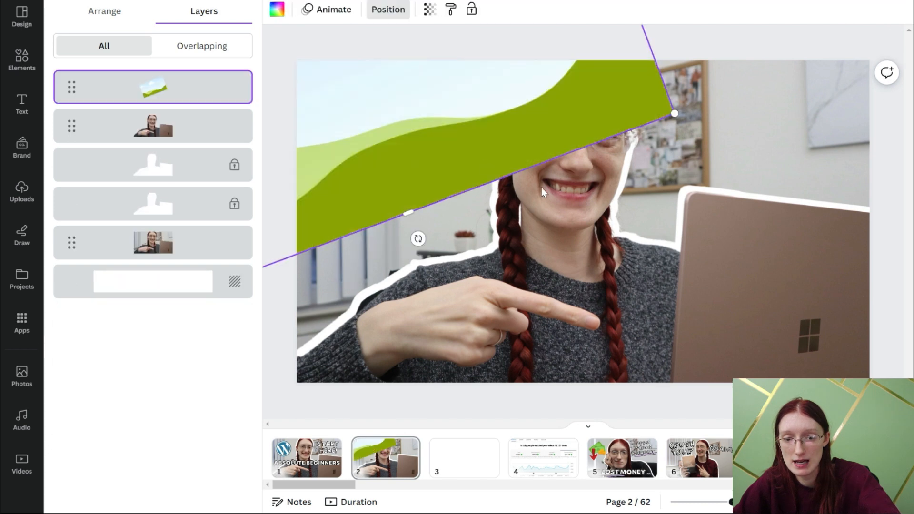
key(Delete)
Step: Delete the cut-out photo and the locked white silhouettes behind it, unlocking them as needed
click(553, 190)
key(Delete)
key(Delete)
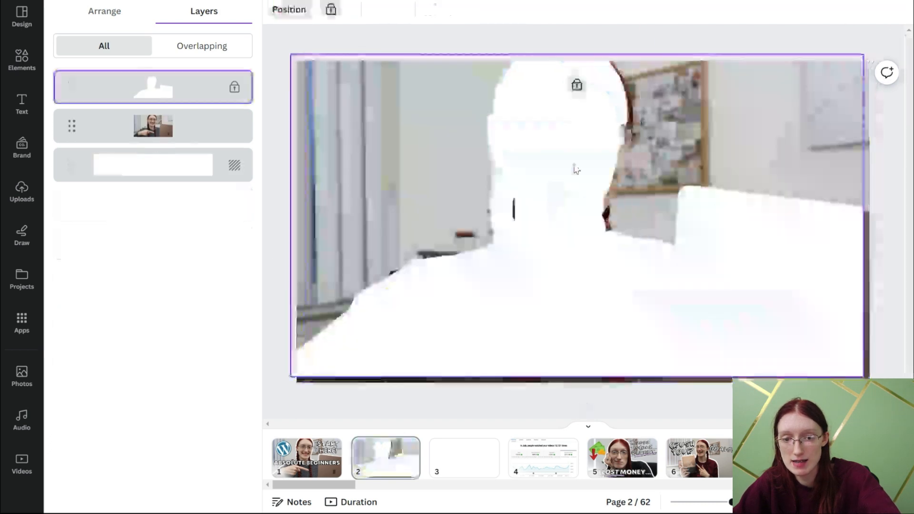
click(577, 84)
key(Delete)
Step: Remove the original photo from the full-page frame, keeping the empty frame on the page
click(575, 109)
key(Delete)
click(573, 136)
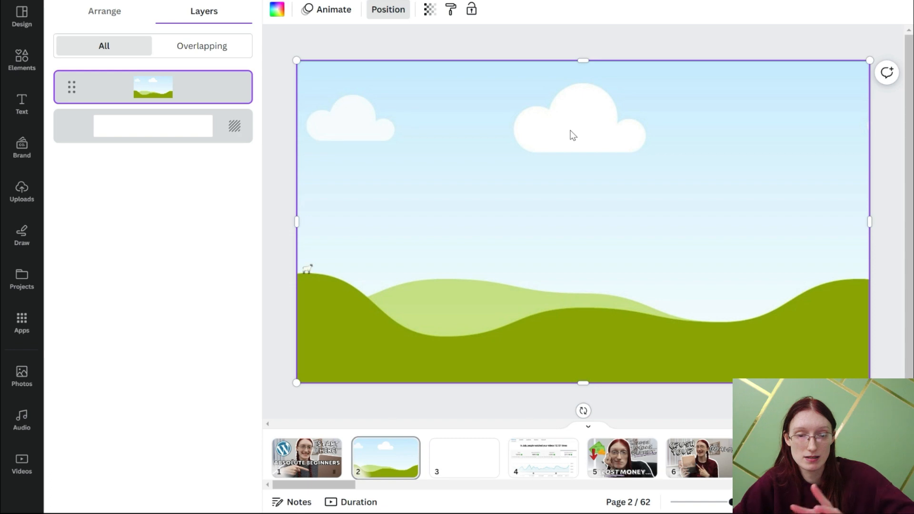
Step: Delete the empty frame on page 2 and view the desk background photos on pages 62, 61 and 60
key(Delete)
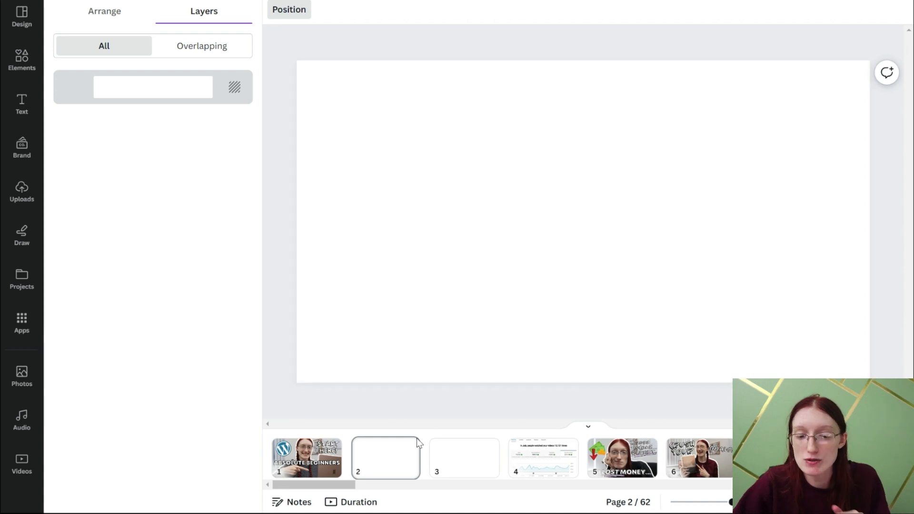
drag(349, 487, 791, 486)
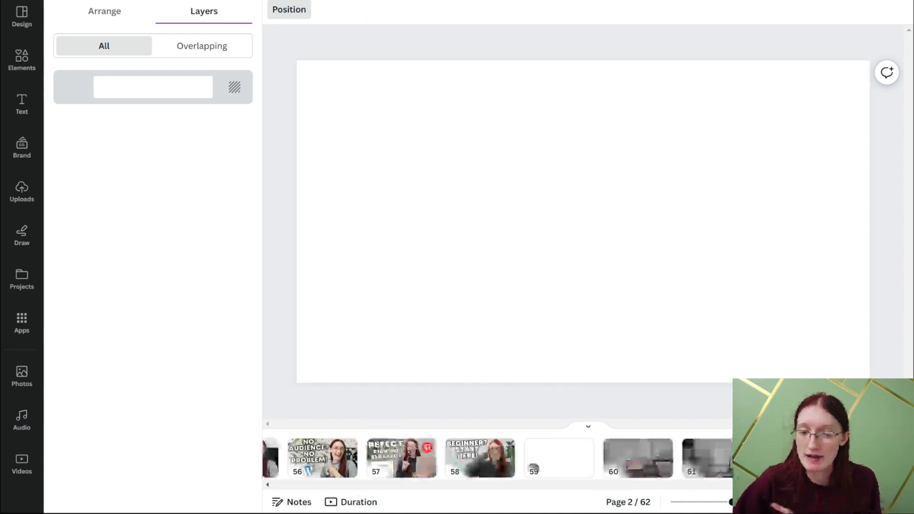
click(791, 457)
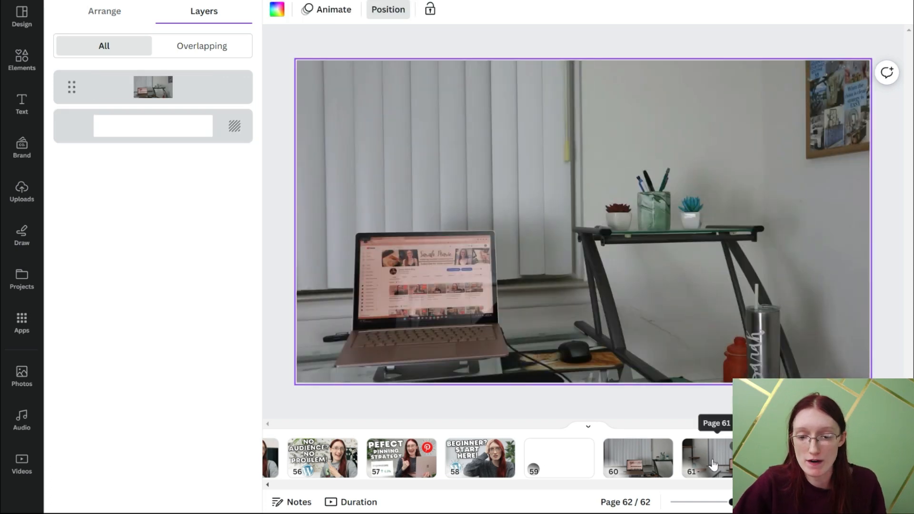
click(713, 465)
click(636, 464)
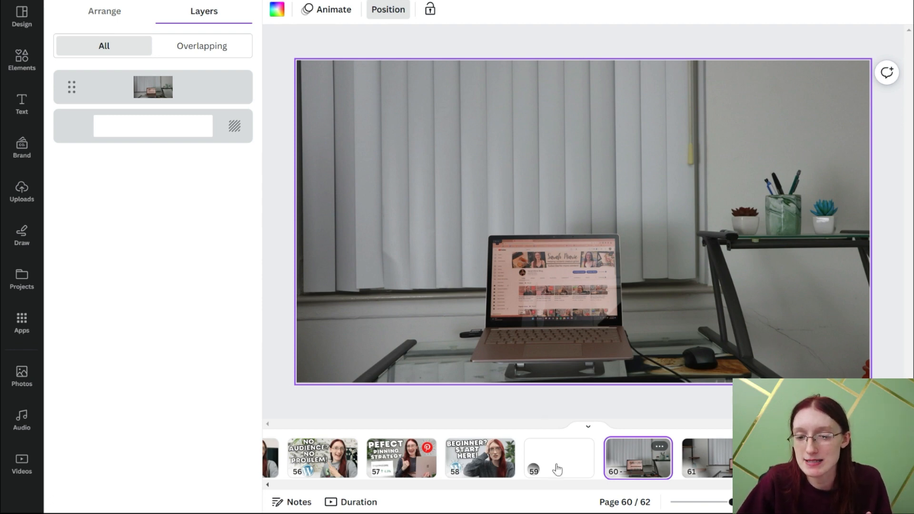
Step: Check the finished thumbnail on page 58 for reference and duplicate page 60 with the desk background photo
click(480, 457)
drag(704, 252, 728, 250)
click(615, 461)
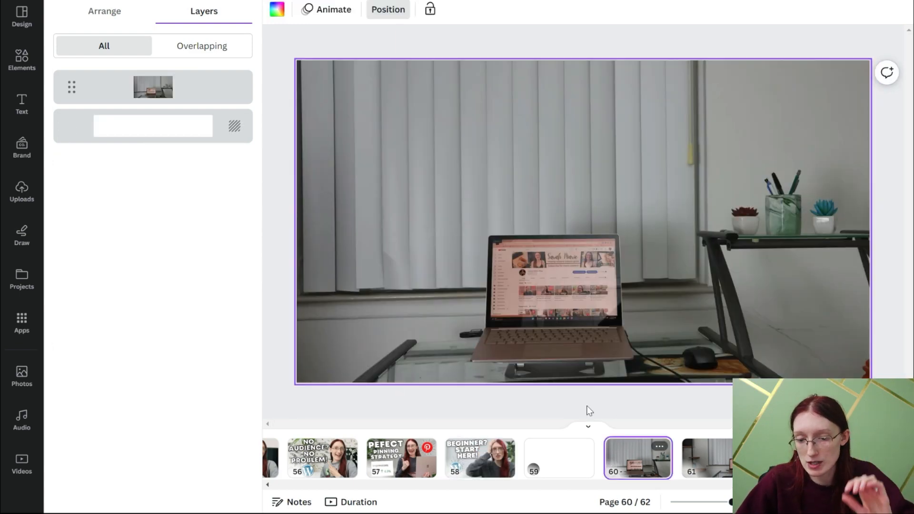
click(659, 447)
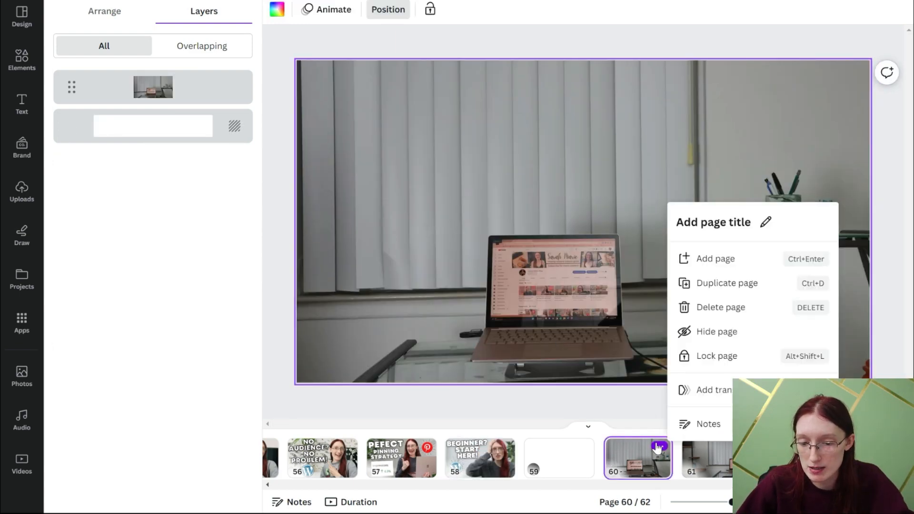
key(ctrl+d)
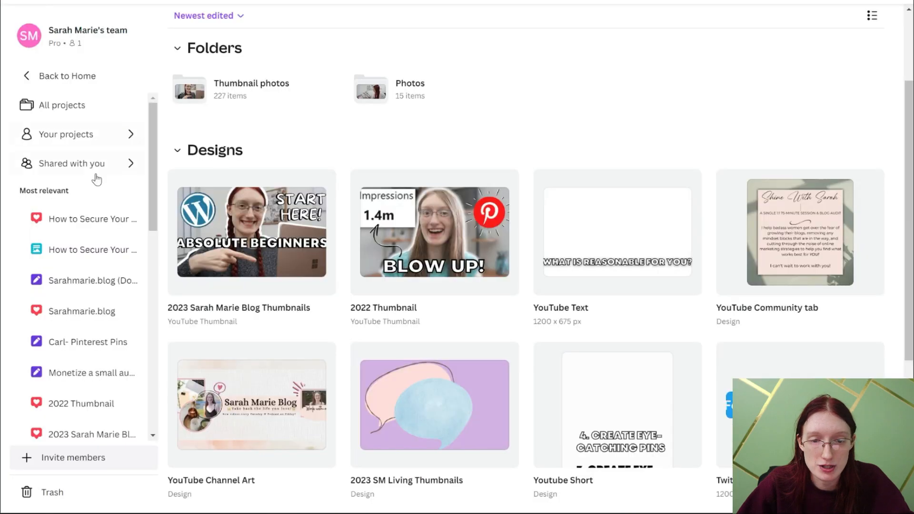
Step: Open the Thumbnail photos folder and browse its portrait photos for one suitable for the thumbnail
click(260, 101)
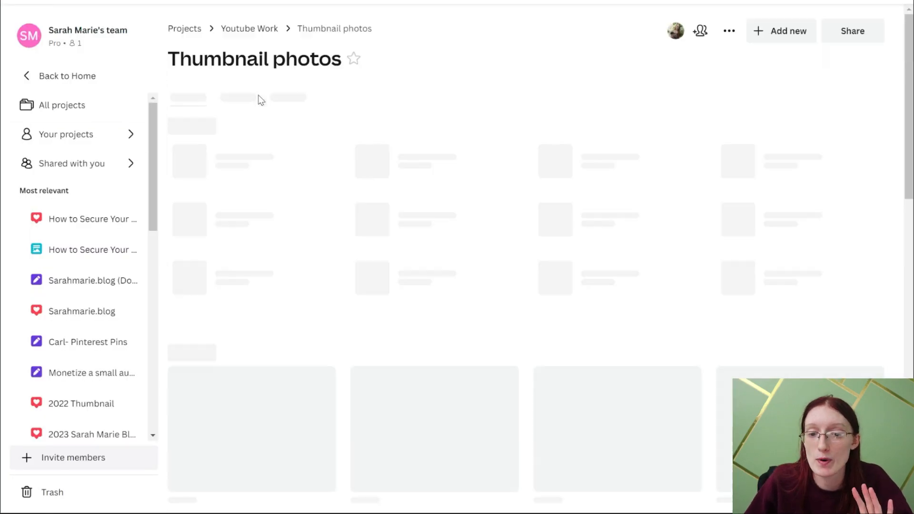
scroll(621, 255, down, 3)
scroll(620, 255, down, 20)
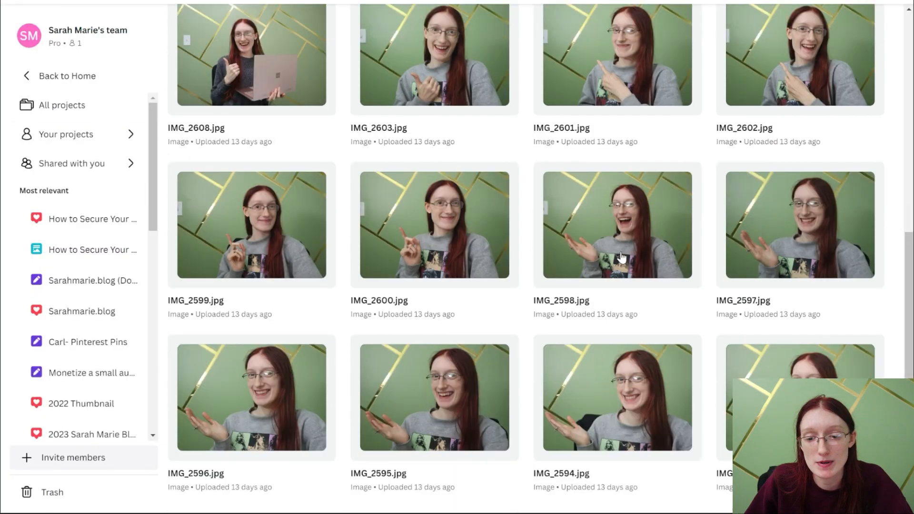
scroll(623, 258, down, 5)
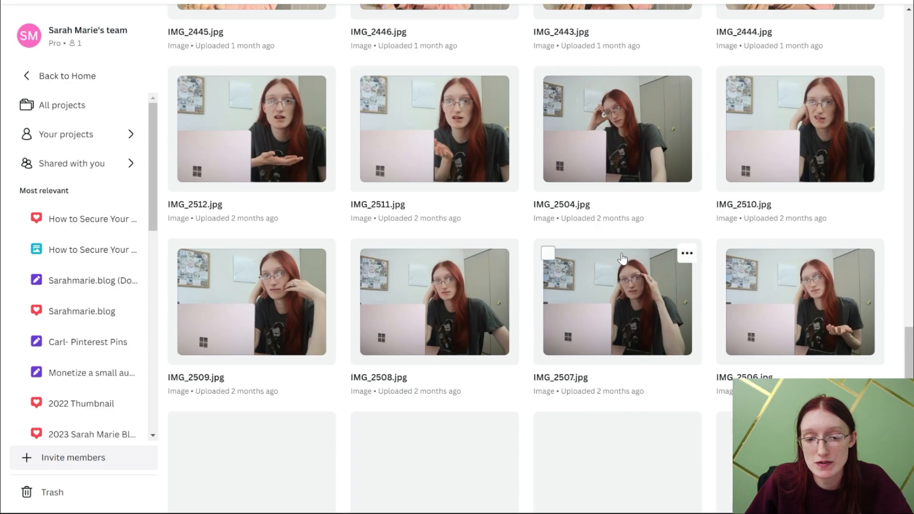
scroll(623, 257, down, 3)
scroll(622, 258, up, 3)
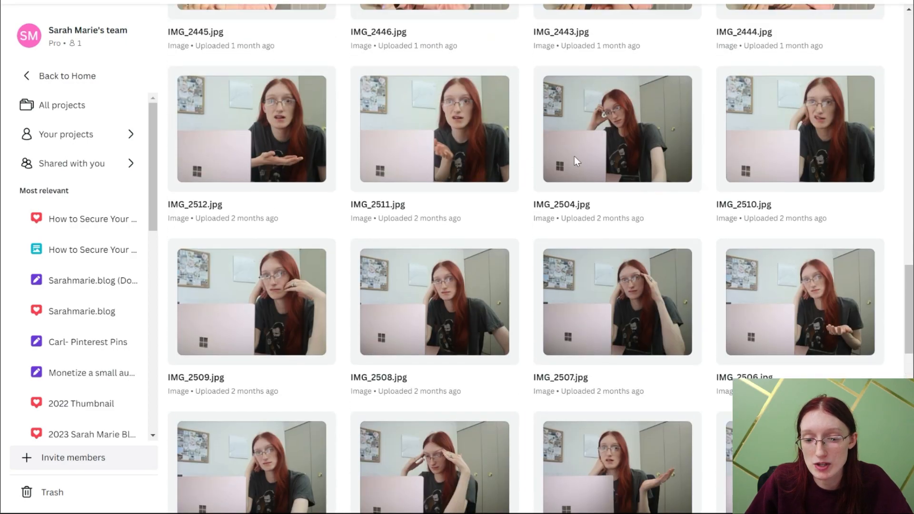
scroll(574, 157, down, 10)
scroll(635, 280, up, 20)
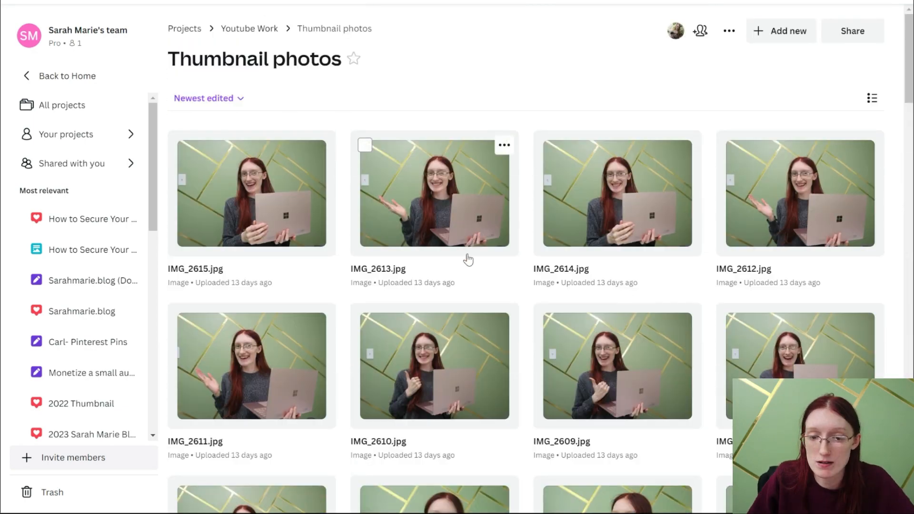
Step: Open IMG_2613 in a new design and transfer the photo onto the desk background of page 60
click(456, 190)
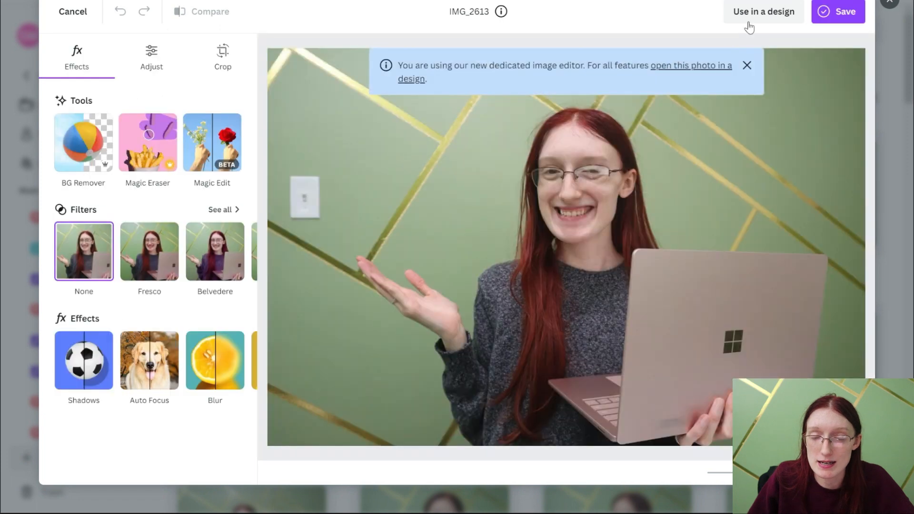
click(753, 14)
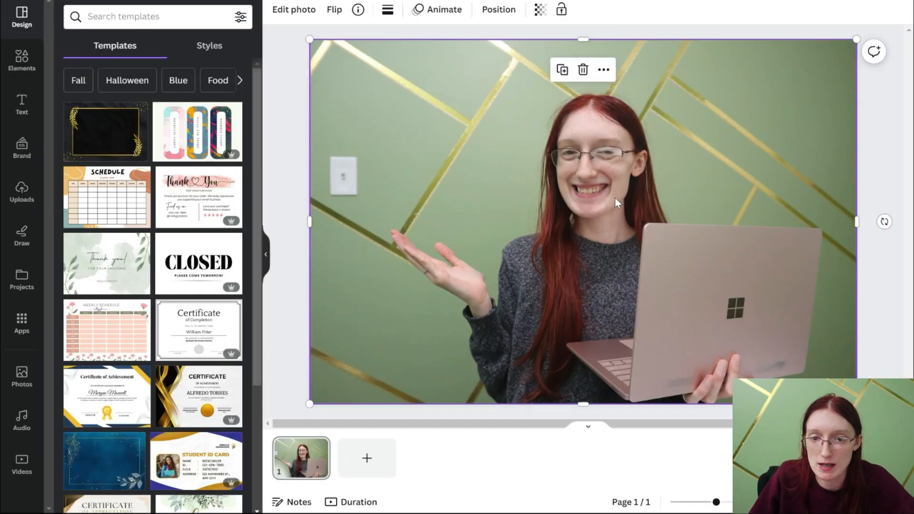
key(Delete)
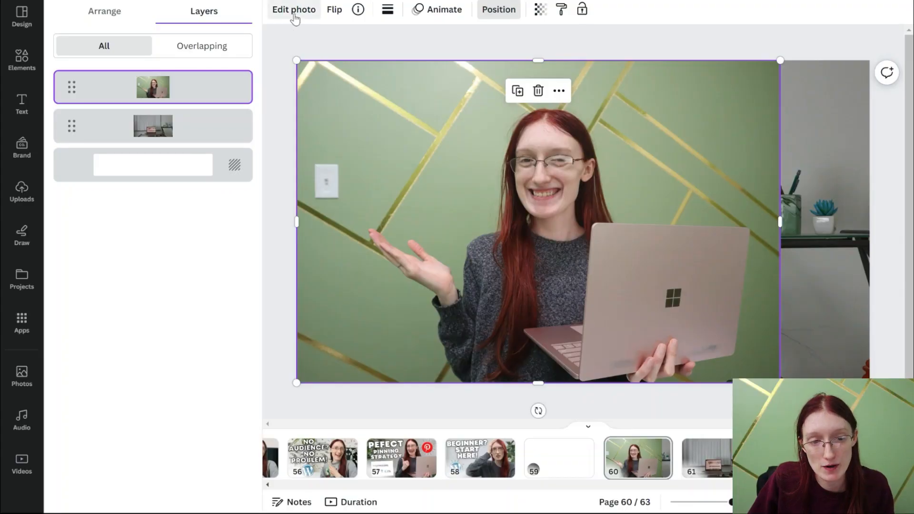
Step: Remove the laptop photo's background with BG Remover and erase the leftover gold lines away from the hand, increasing the brush size to 41
click(294, 10)
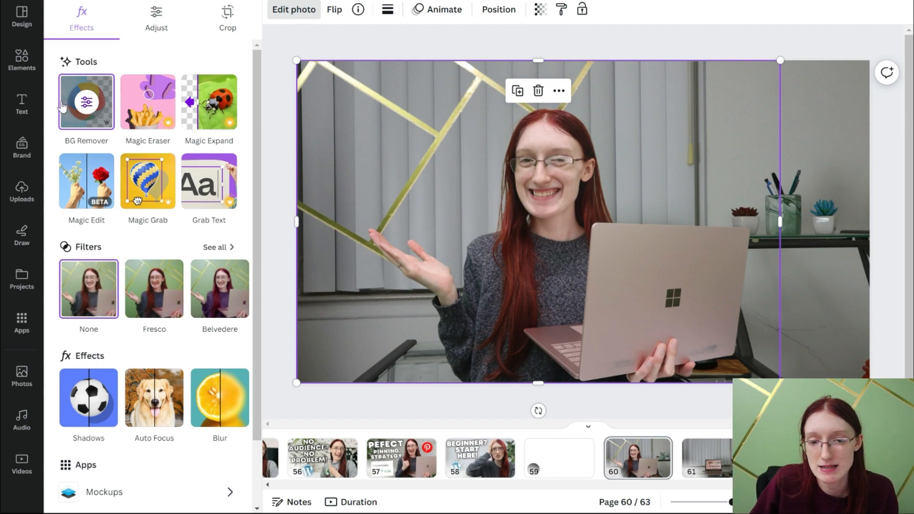
click(111, 103)
drag(499, 94, 446, 161)
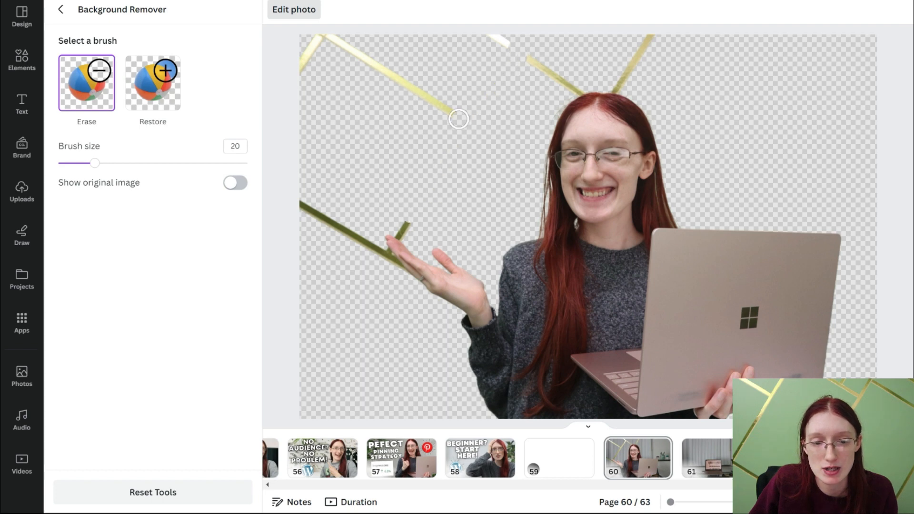
drag(99, 165, 137, 165)
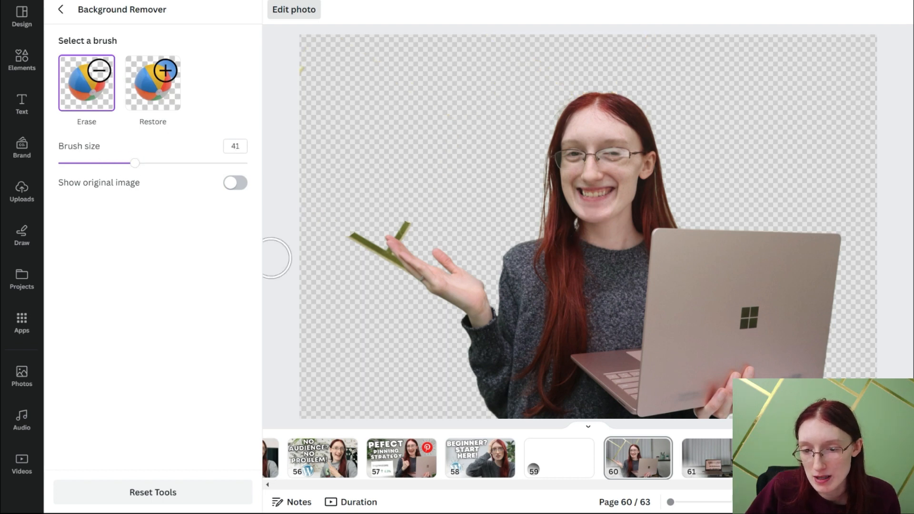
Step: Erase the remaining wall strips around the raised hand with brush size 41 and reduce the brush size to 31
scroll(323, 281, up, 6)
drag(545, 178, 613, 260)
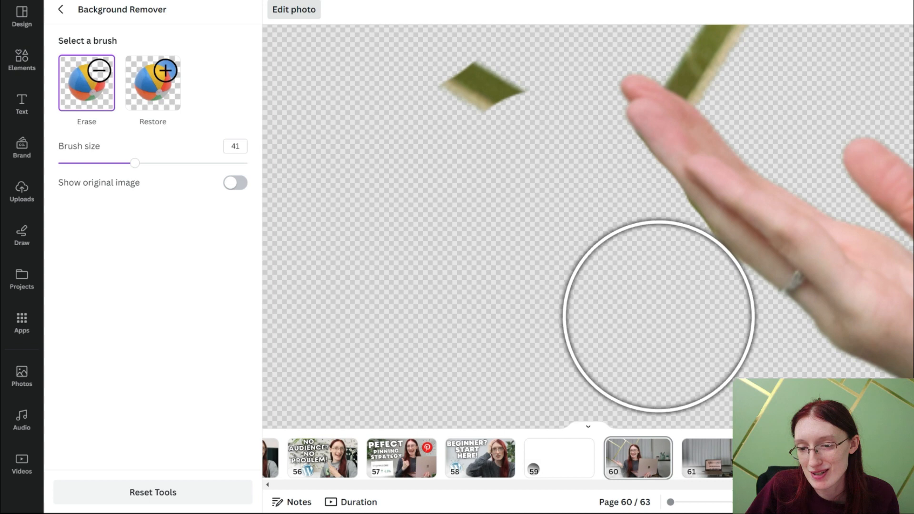
drag(485, 90, 434, 134)
scroll(435, 133, up, 2)
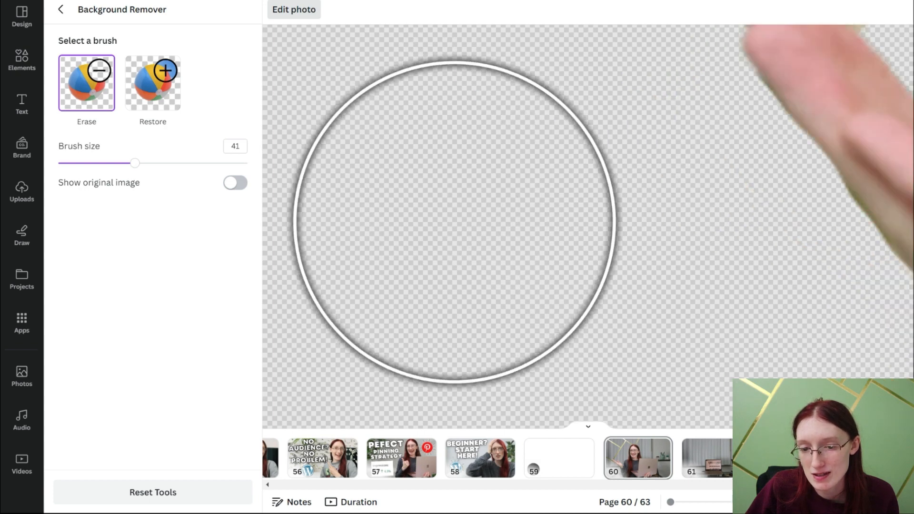
scroll(429, 214, down, 5)
drag(136, 164, 116, 164)
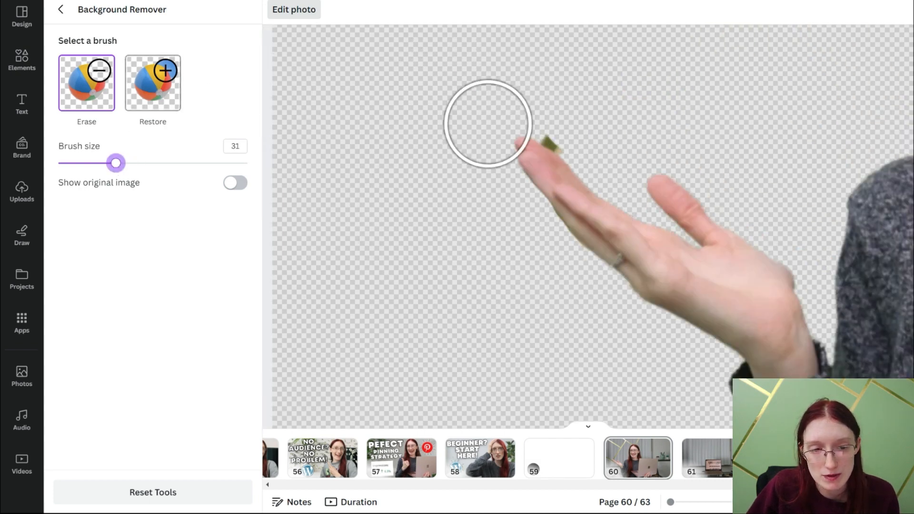
Step: Set the brush size to 5 and try Erase and Restore strokes over the fingertips, restoring the erased part of the fingers
scroll(211, 141, up, 3)
drag(114, 165, 67, 164)
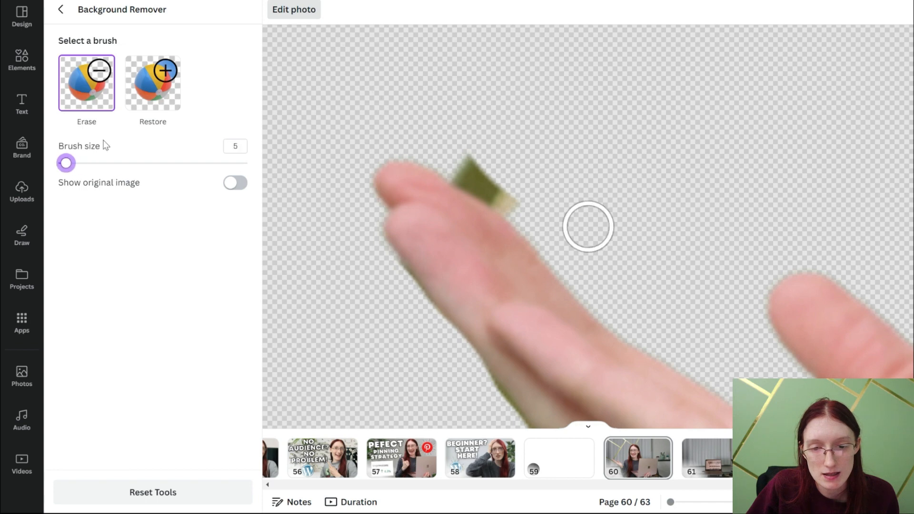
click(150, 100)
drag(510, 220, 528, 217)
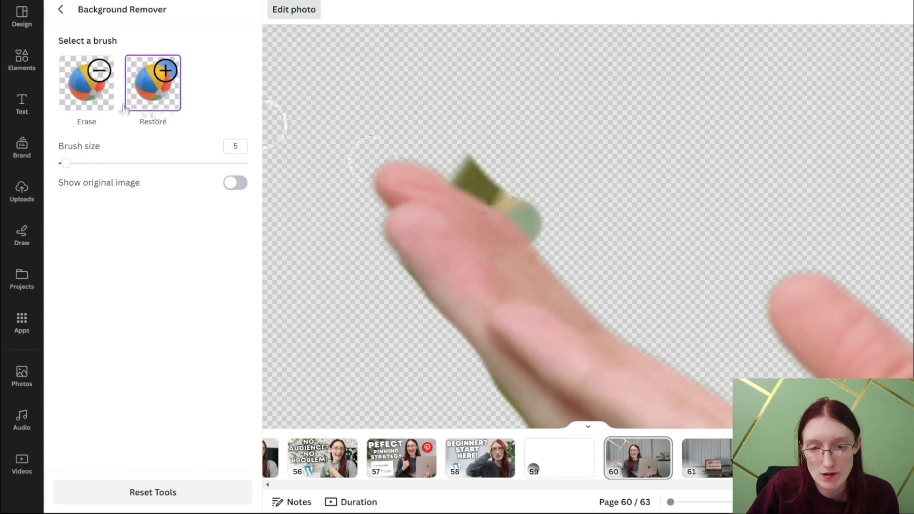
mouse_move(374, 181)
mouse_down()
mouse_move(462, 208)
mouse_move(390, 286)
mouse_up()
click(143, 105)
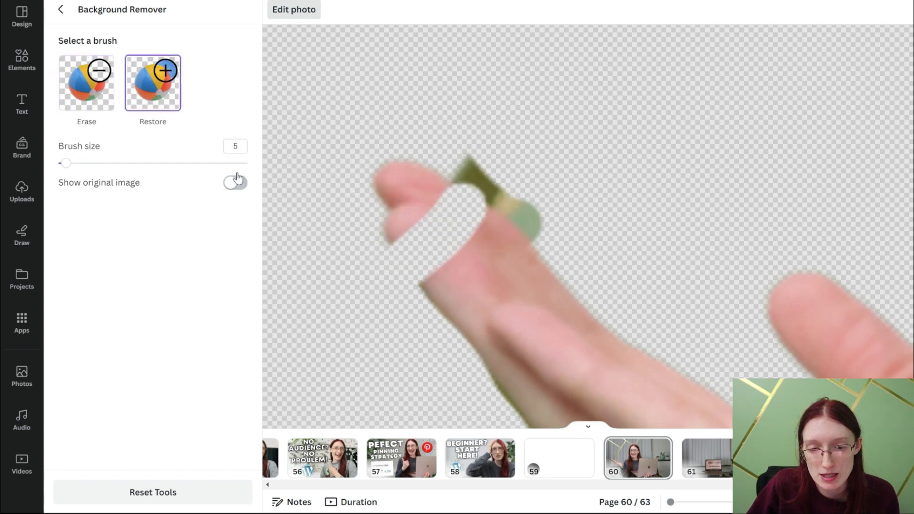
mouse_move(387, 232)
mouse_down()
mouse_move(441, 215)
mouse_move(473, 239)
mouse_move(476, 186)
mouse_up()
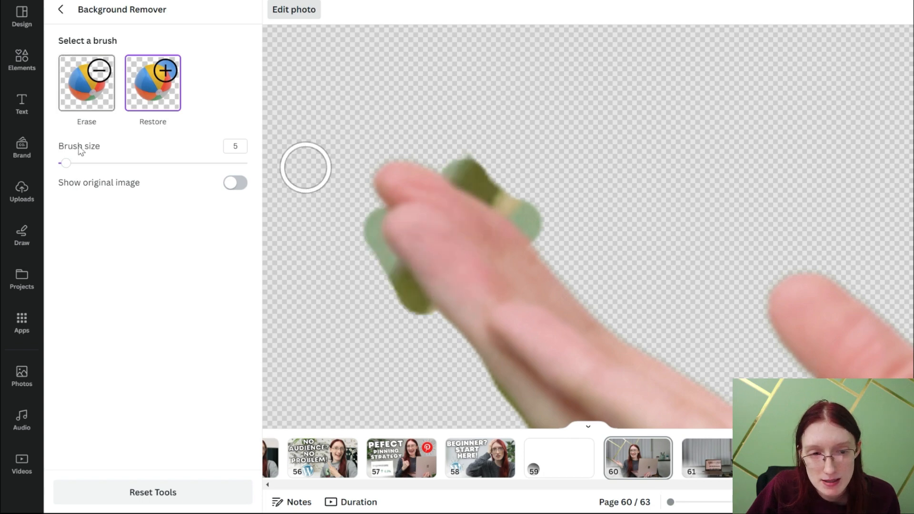
Step: Erase the green patches and leftover wall fragment around the fingertips with the size 5 brush
click(86, 83)
drag(470, 157, 490, 175)
scroll(630, 166, down, 5)
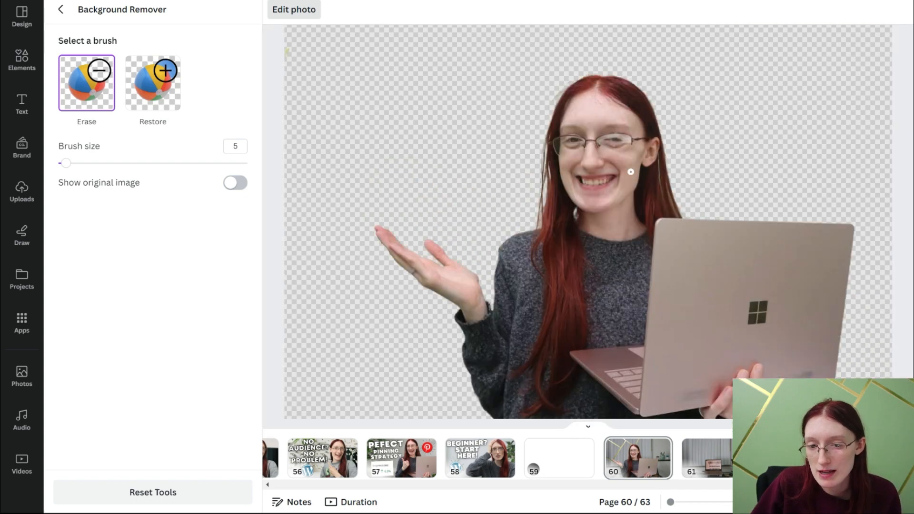
Step: Erase the loose hair strands between the cheek and the shoulder on the raised-hand side with the size 5 brush
scroll(533, 200, up, 4)
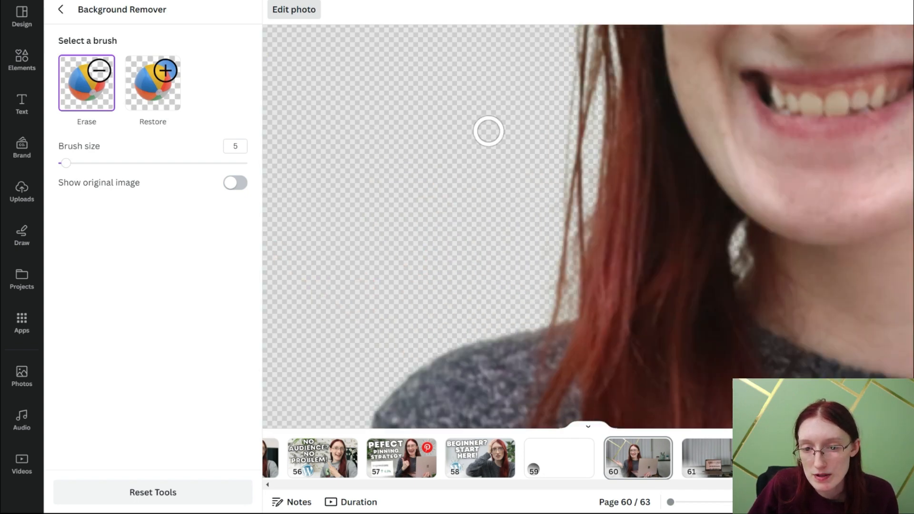
scroll(559, 108, up, 2)
drag(559, 108, 568, 159)
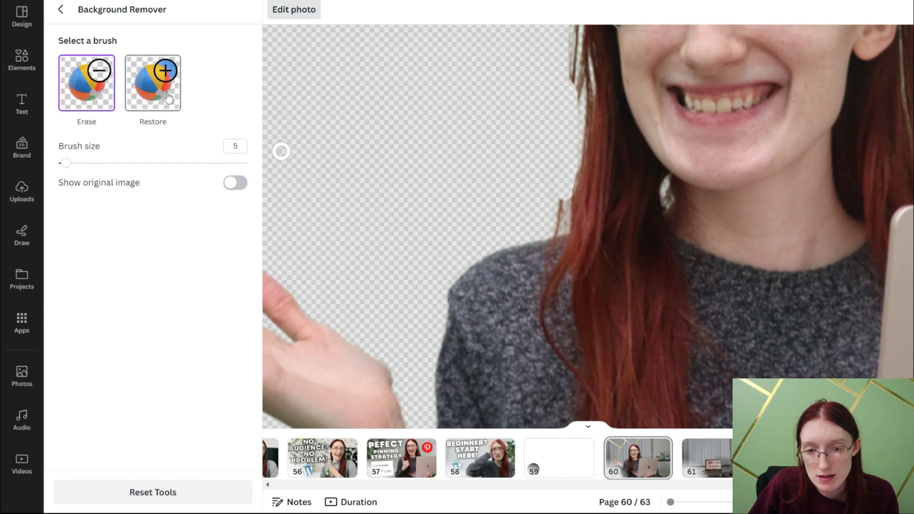
Step: Erase the strand remnants just above the shoulder with brush size 21 and refine the hair edge there with size 5
drag(75, 164, 97, 164)
scroll(527, 194, up, 2)
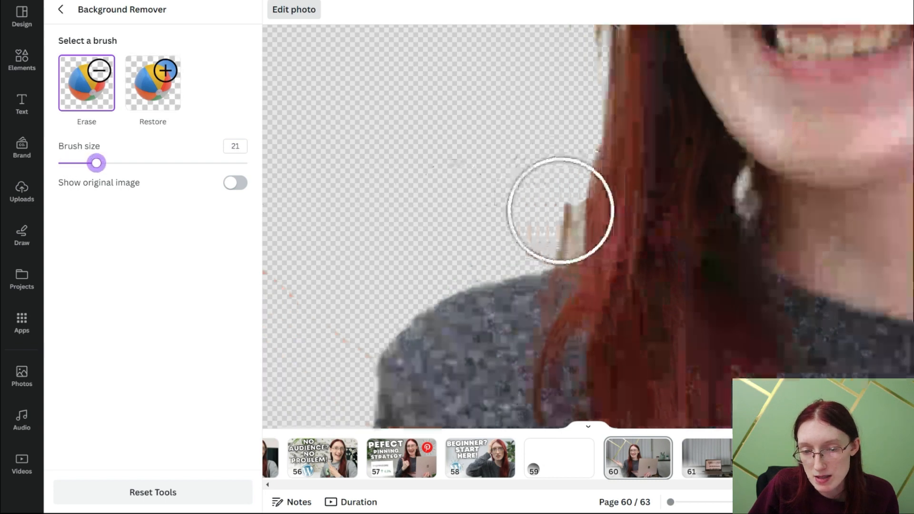
drag(530, 215, 529, 218)
drag(96, 163, 66, 162)
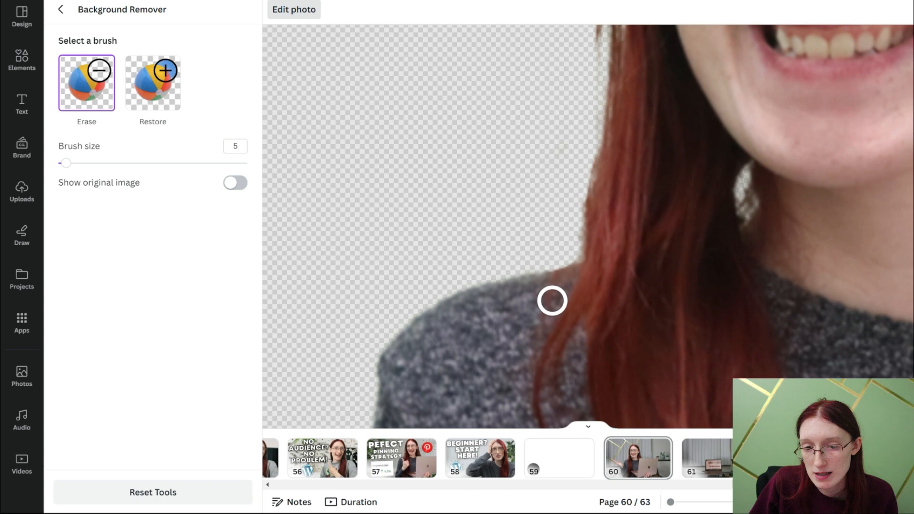
Step: Erase the stray strands along the hair edge beside the glasses and cheek with the size 5 brush
scroll(553, 206, down, 5)
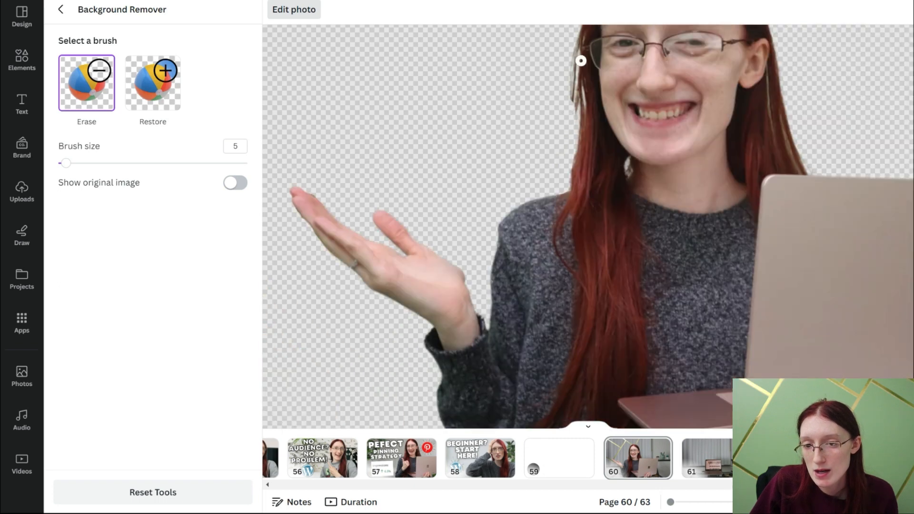
scroll(581, 63, up, 2)
mouse_move(560, 49)
mouse_down()
mouse_move(577, 241)
mouse_move(567, 319)
mouse_move(549, 253)
mouse_move(551, 102)
mouse_move(551, 230)
mouse_up()
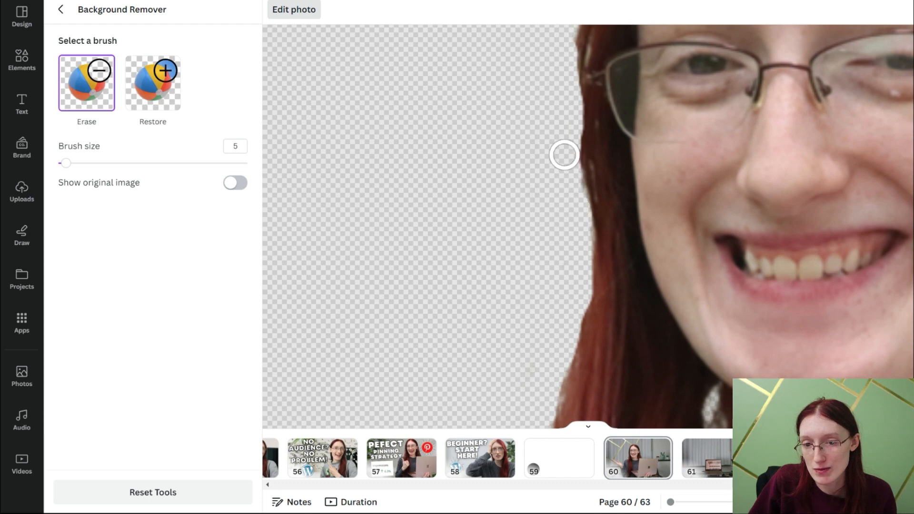
Step: Erase the faint stray strands beside the crown of the head with the size 5 brush and leave the Background Remover
scroll(562, 151, down, 2)
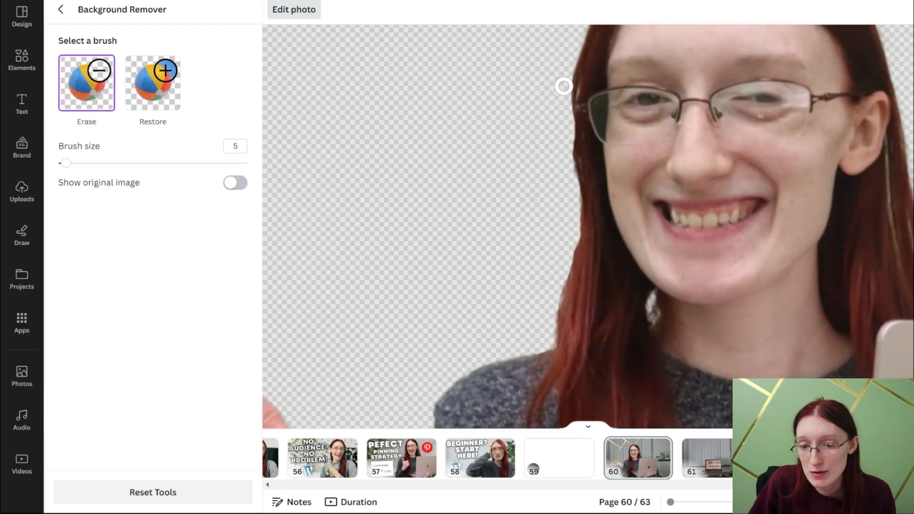
scroll(588, 299, down, 3)
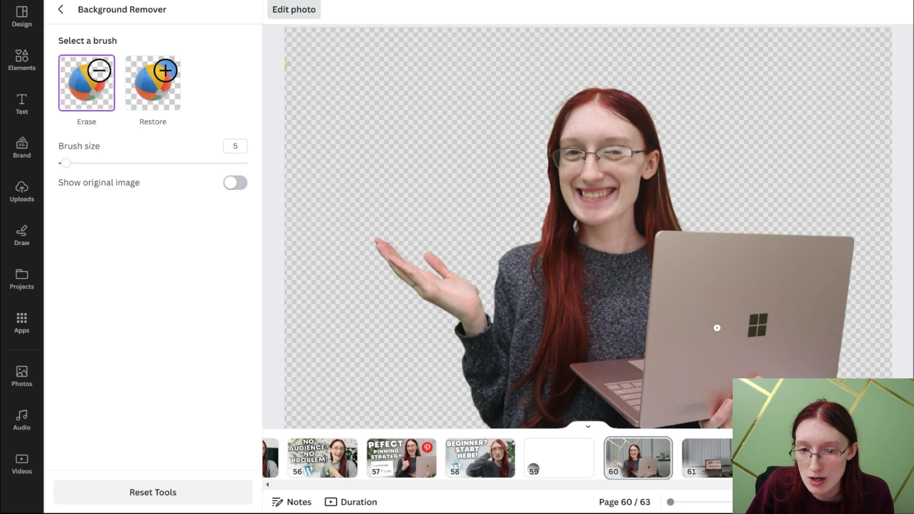
scroll(563, 90, up, 5)
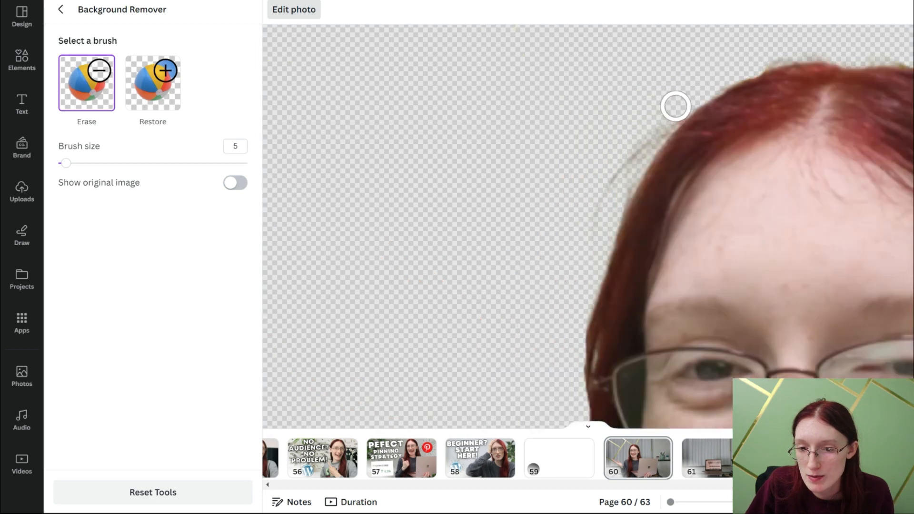
mouse_move(660, 126)
mouse_down()
mouse_move(617, 176)
mouse_move(577, 293)
mouse_up()
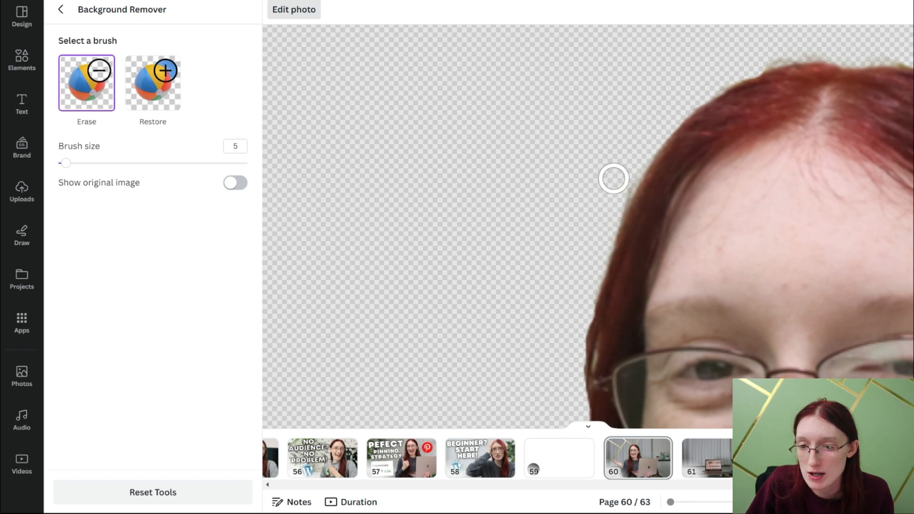
key(ctrl+0)
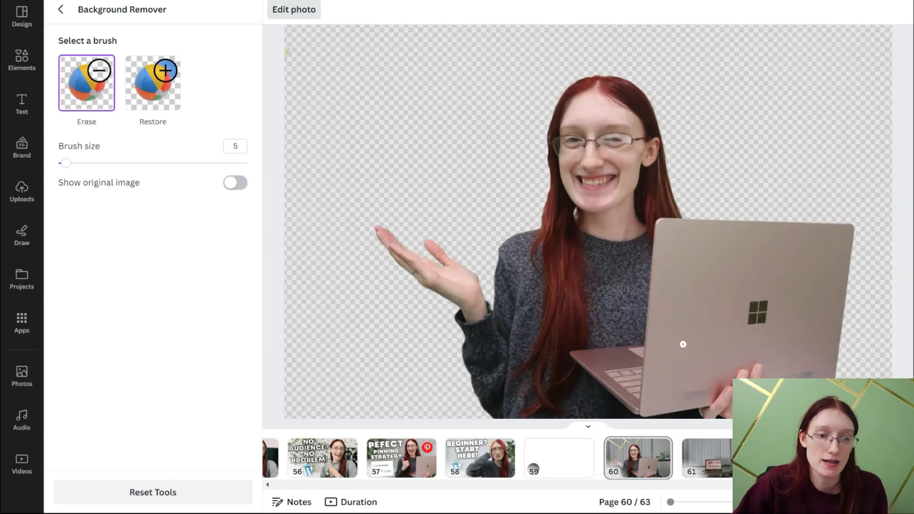
click(60, 14)
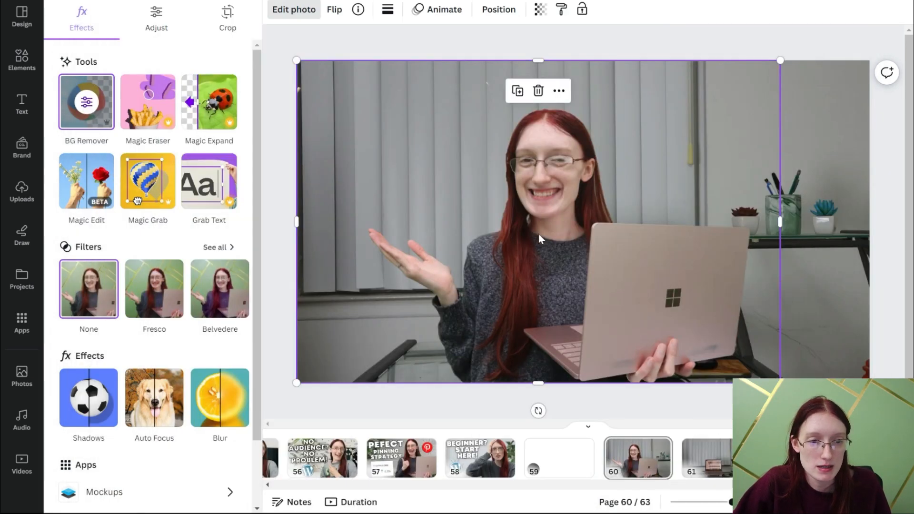
Step: Add a page-filling single-image grid and place the green-wall portrait photo in it
click(38, 65)
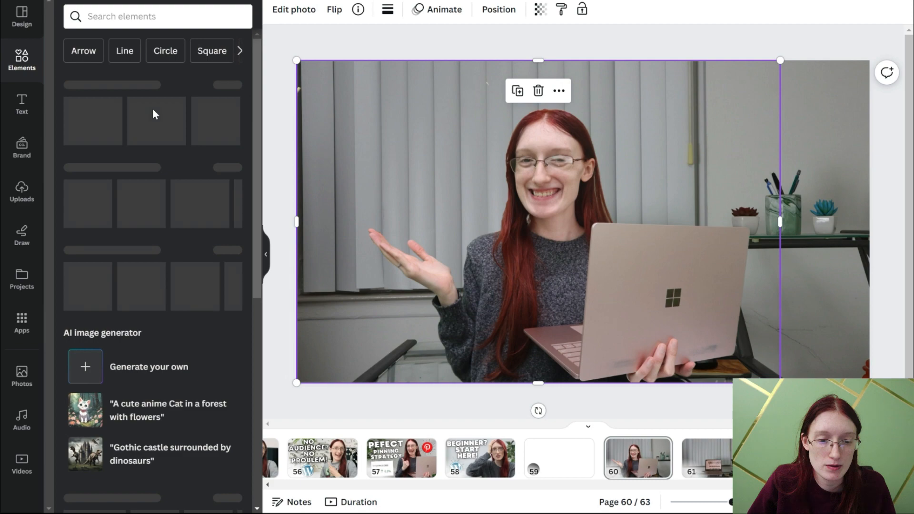
scroll(153, 109, down, 10)
click(104, 407)
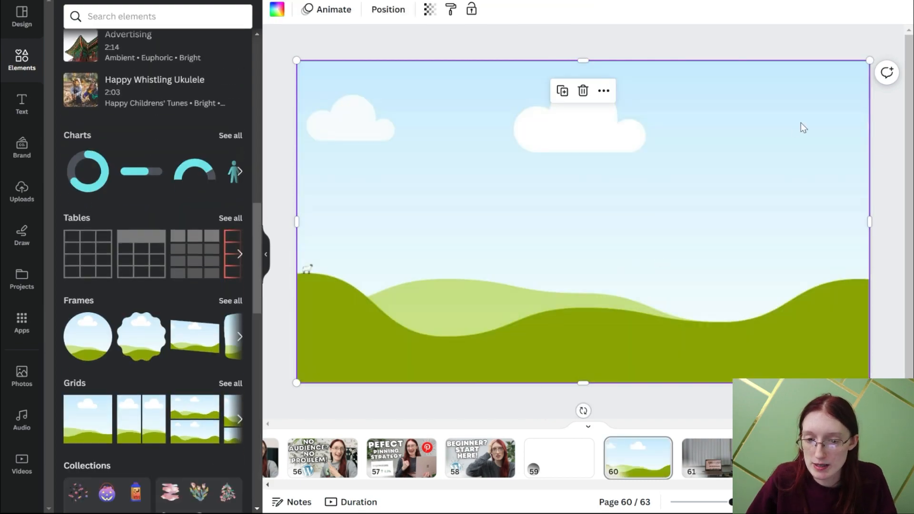
key(ctrl+bracketleft)
drag(582, 261, 578, 333)
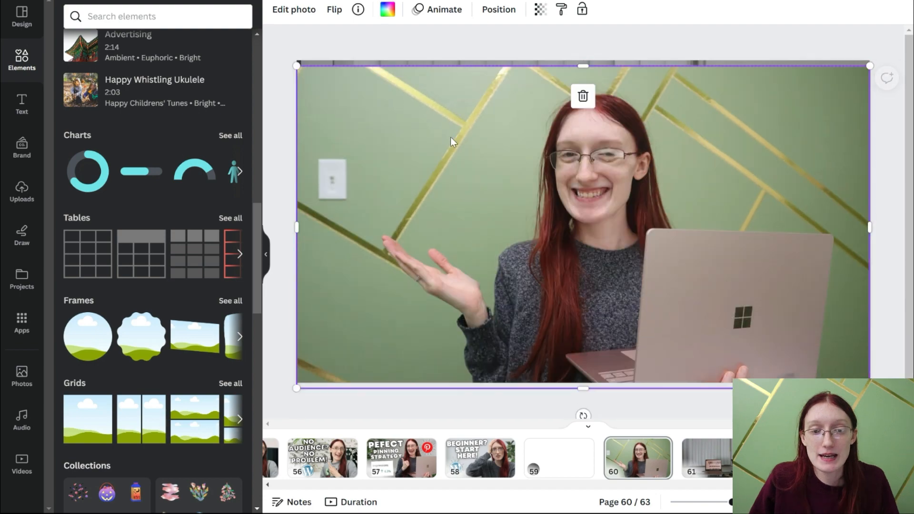
Step: Clear the photo's green wall with Background Remover and erase the leftover gold stripes around the raised hand with the size 5 brush
click(307, 14)
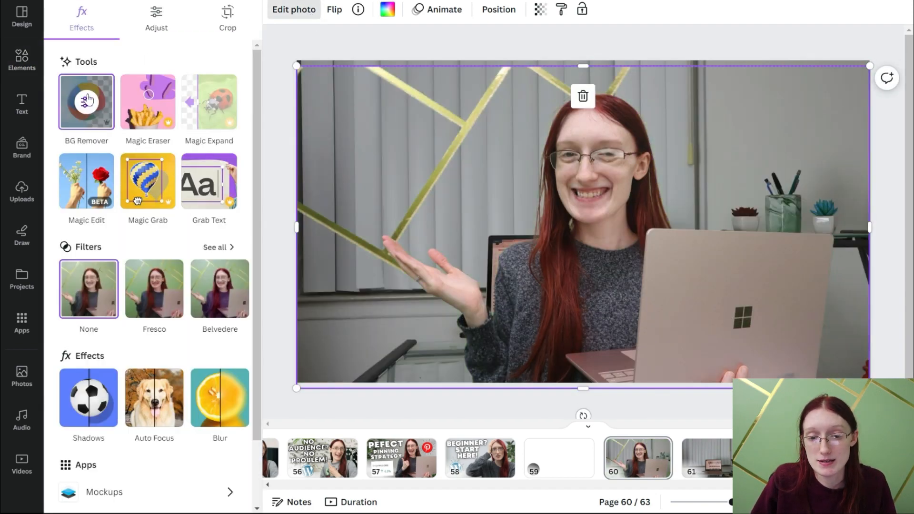
click(88, 100)
scroll(706, 98, up, 5)
scroll(836, 310, up, 3)
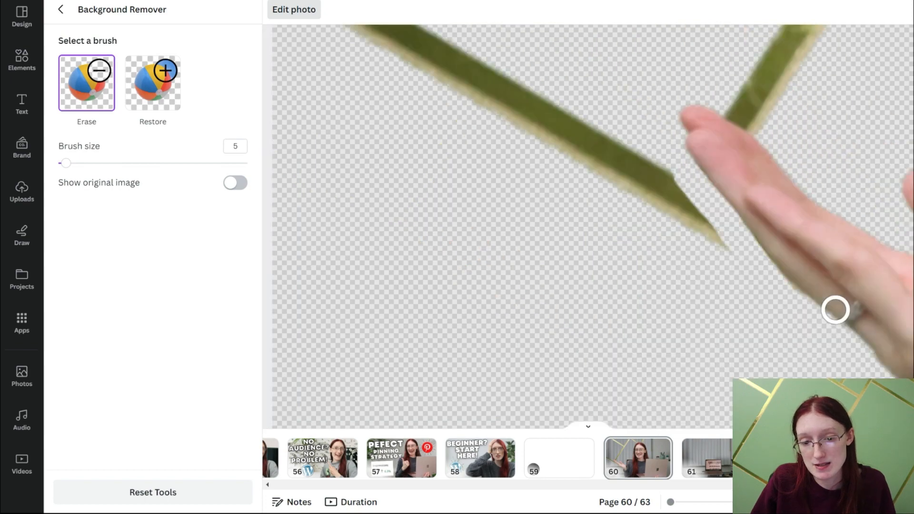
scroll(836, 310, down, 5)
scroll(372, 327, up, 3)
scroll(434, 94, up, 4)
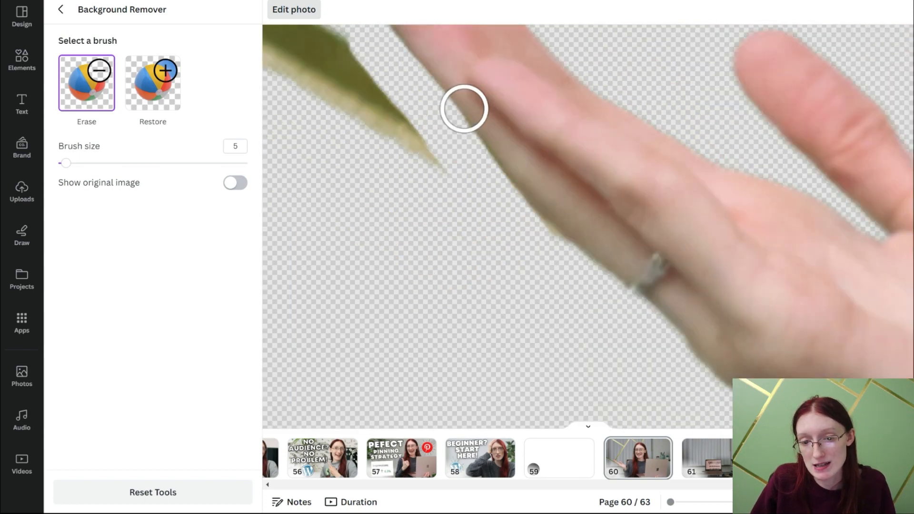
key(Escape)
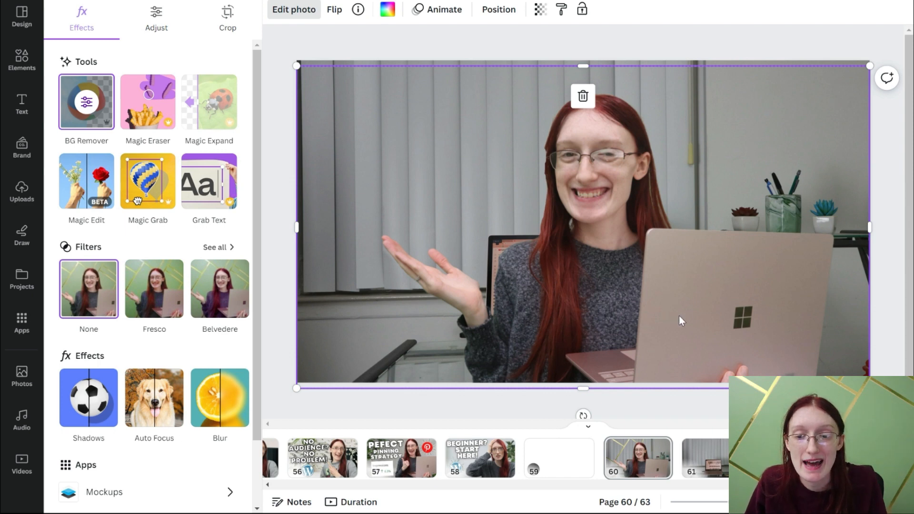
Step: Shift the portrait toward the right side of the page and put an empty page-filling grid behind it in place of the blinds photo
drag(710, 349, 725, 307)
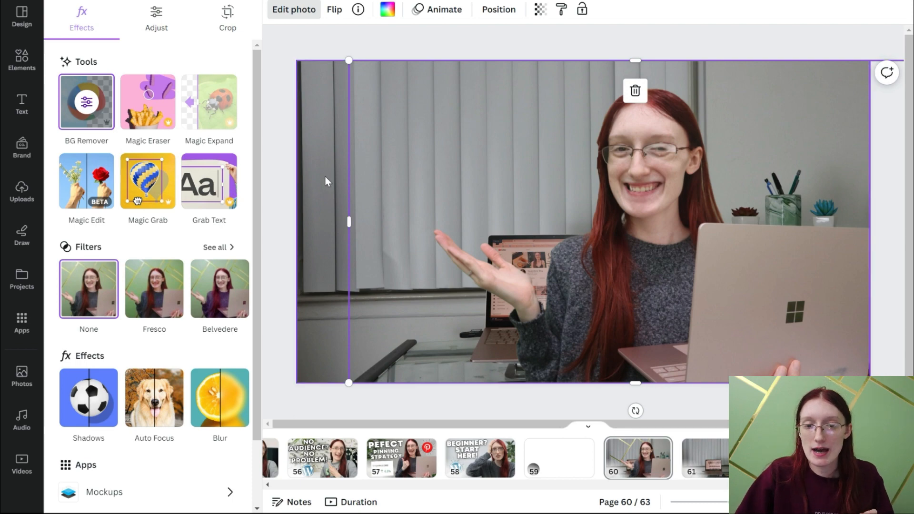
key(ctrl+z)
key(ctrl+y)
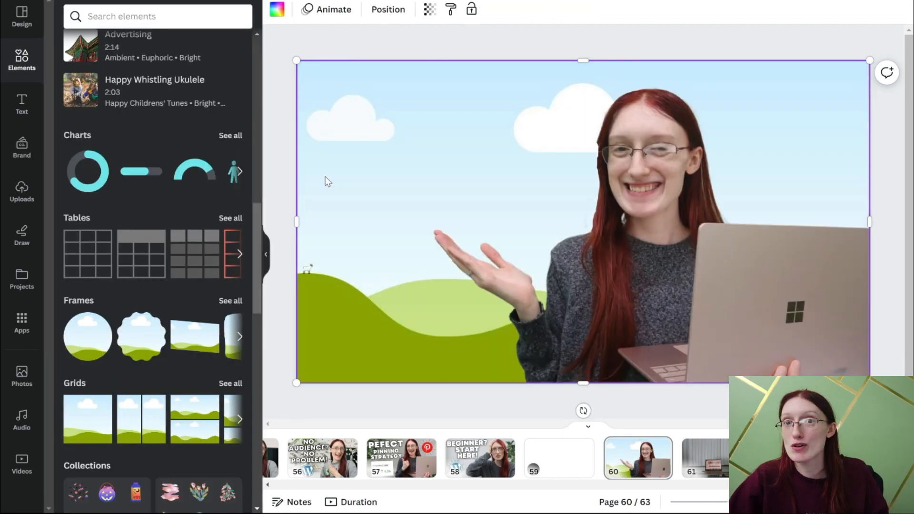
click(101, 418)
key(ctrl+[)
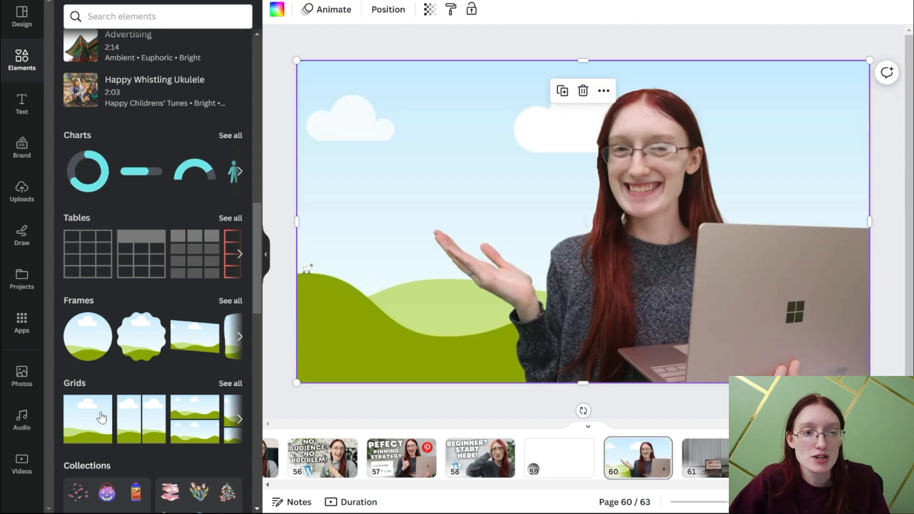
Step: Search the elements for "office background" and show all matching photos
click(108, 21)
text(office)
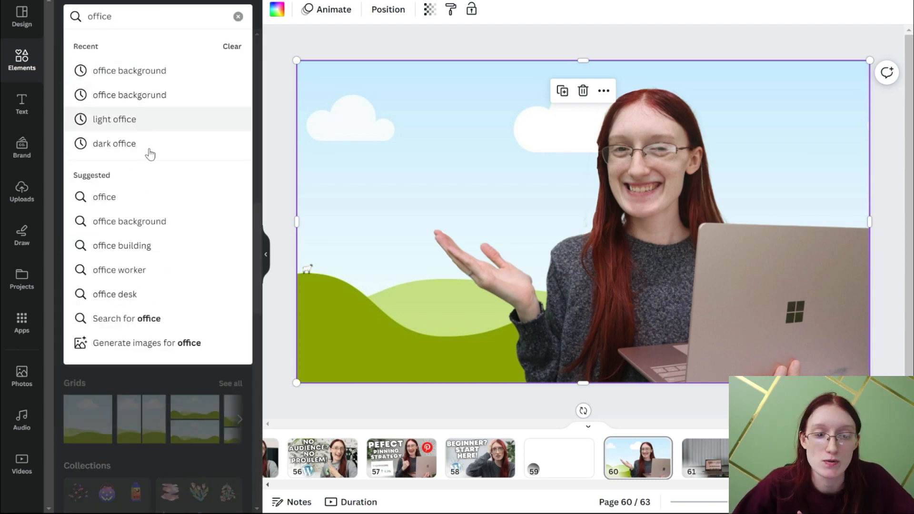
click(147, 71)
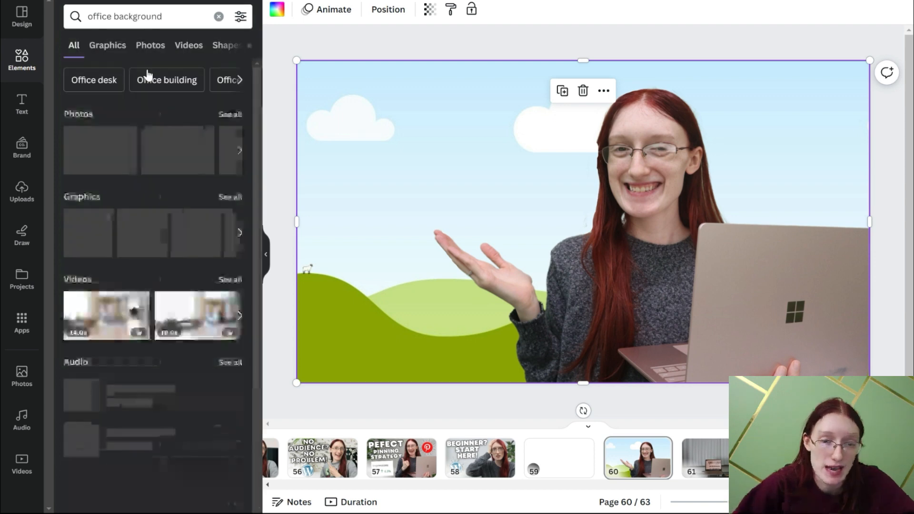
click(228, 116)
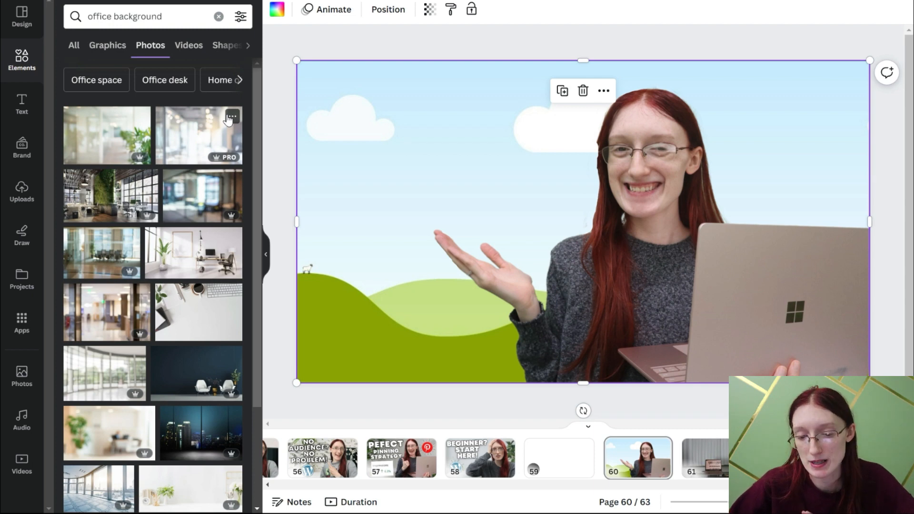
Step: Examine the blurred background photos of the page 58 and page 56 thumbnails, temporarily bringing page 58's background layer to the front and returning it
click(480, 455)
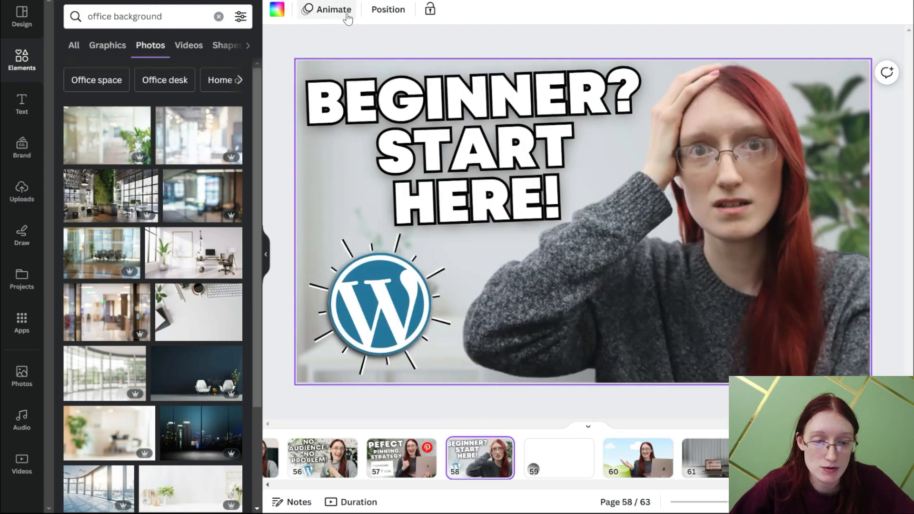
click(388, 10)
drag(173, 412, 176, 85)
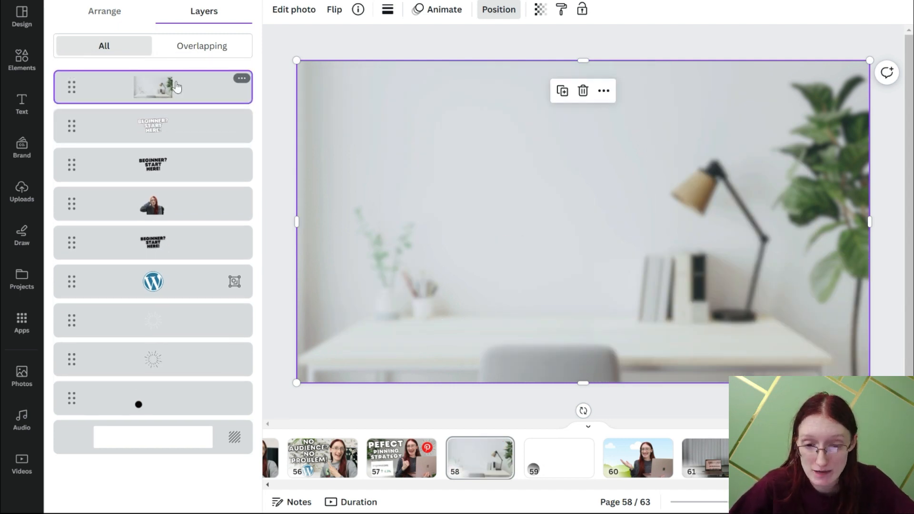
drag(176, 86, 189, 413)
key(Escape)
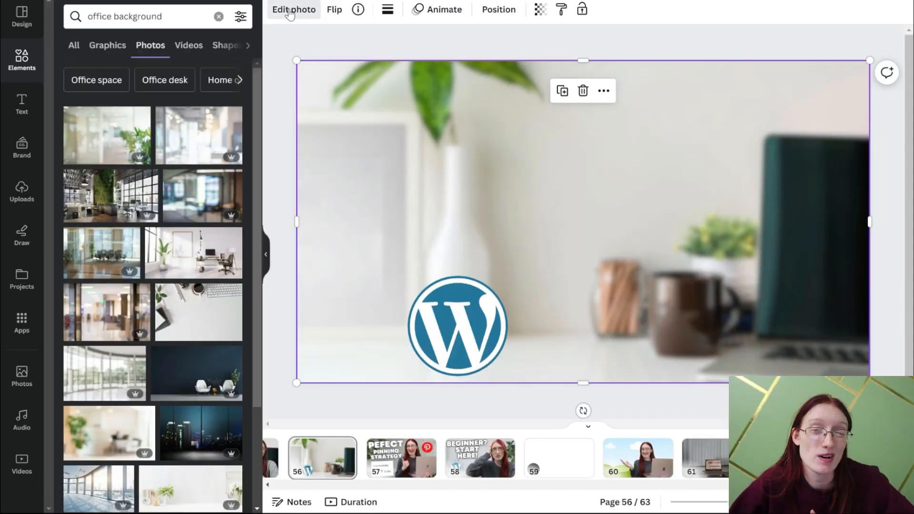
click(291, 9)
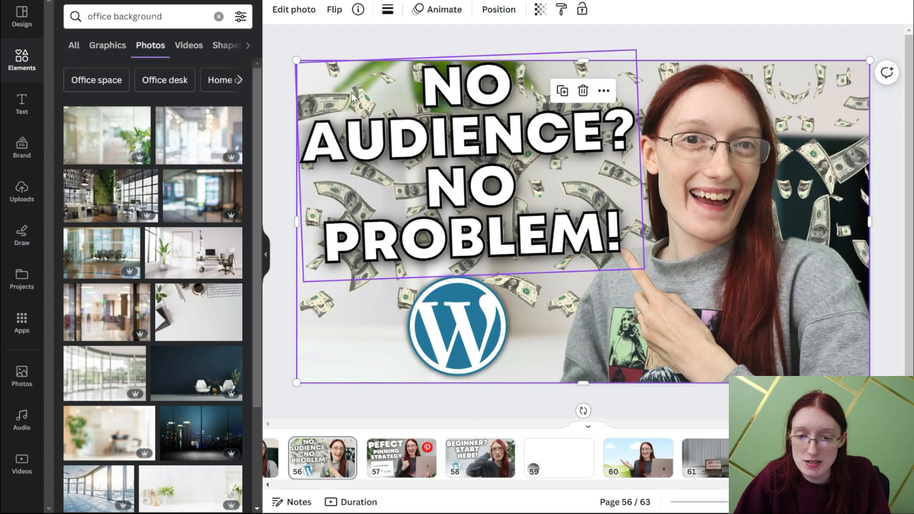
Step: On page 60, try page 56's blurred desk photo and the blurred glass-walled office photo as backgrounds behind the portrait, and undo the office photo
click(639, 458)
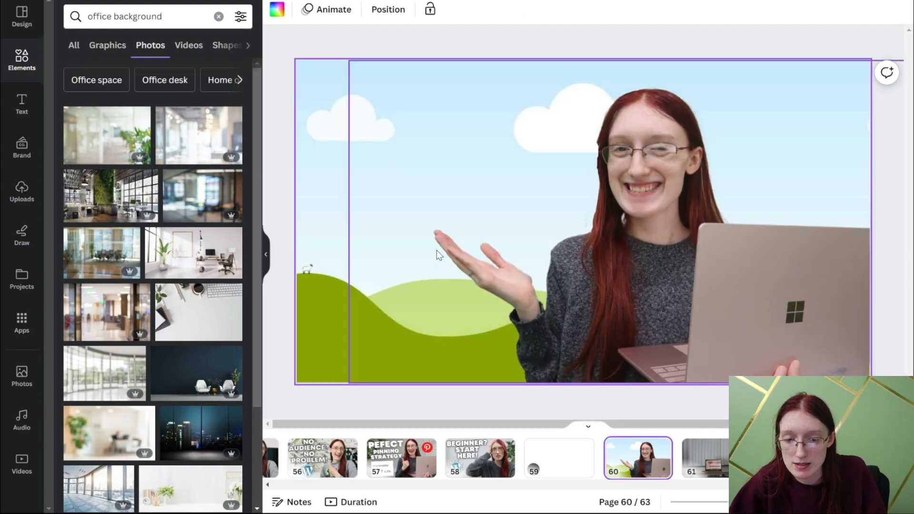
key(Delete)
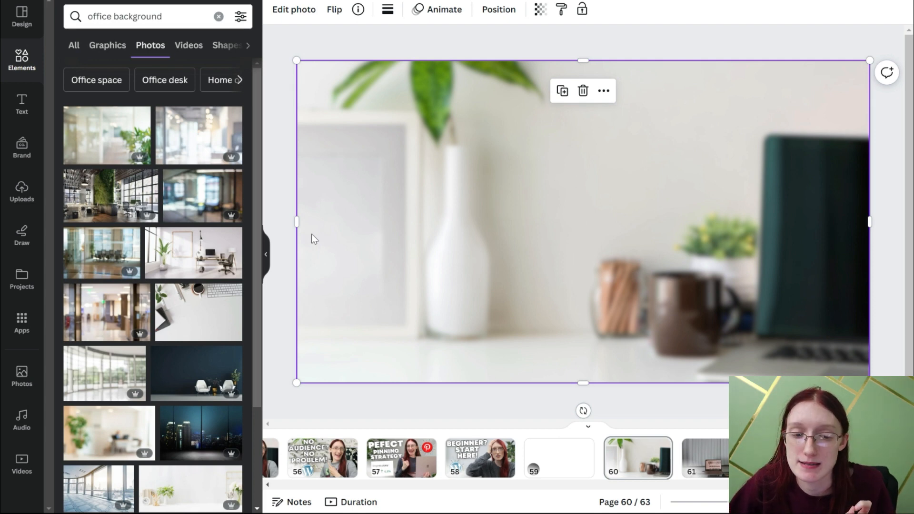
key(ctrl+[)
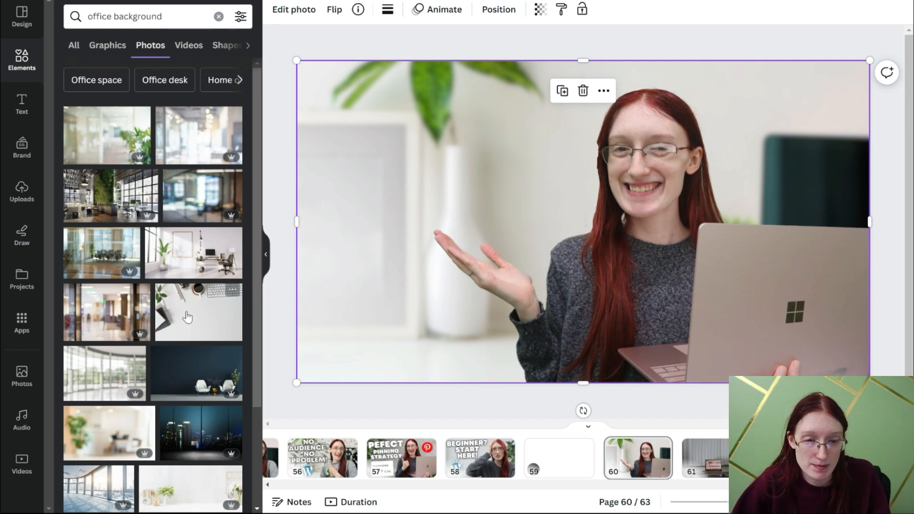
click(118, 146)
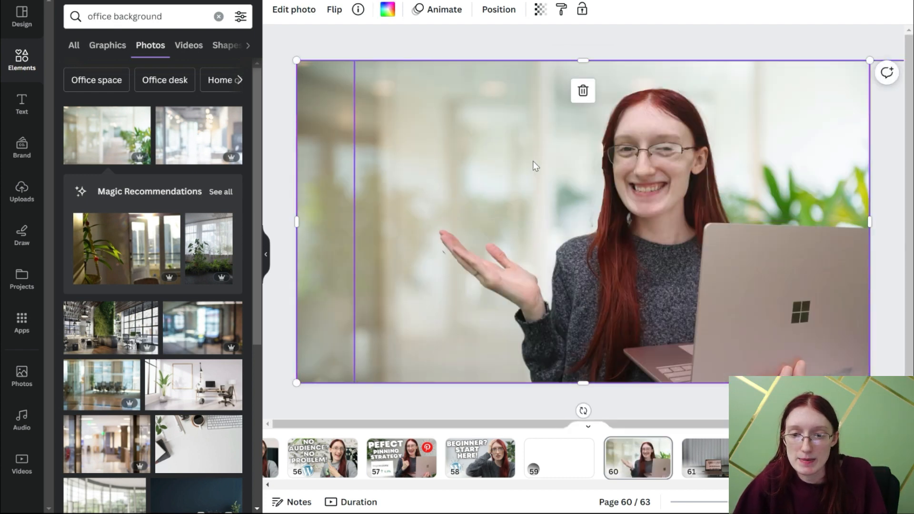
key(ctrl+z)
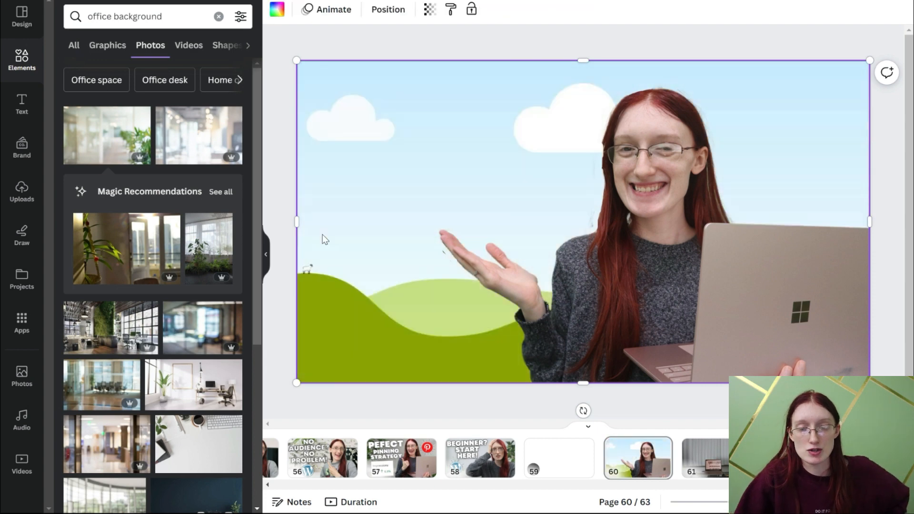
Step: Try the white office photo as the background, enlarged and cropped to its window and potted plant, and undo it
scroll(196, 312, down, 3)
drag(193, 263, 326, 222)
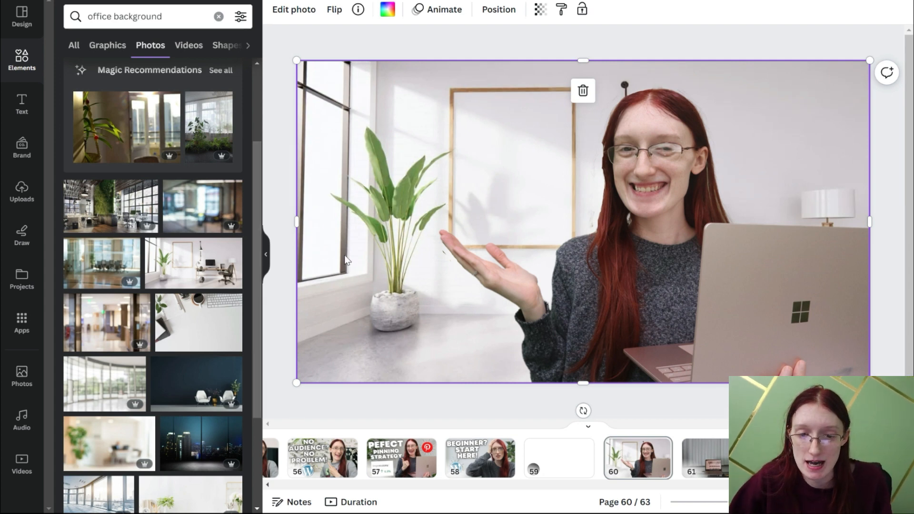
double_click(340, 275)
drag(278, 383, 268, 370)
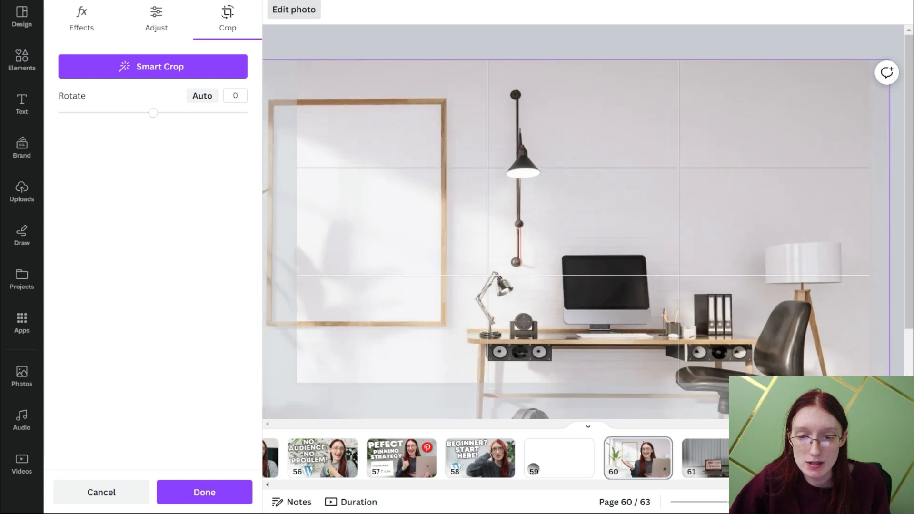
drag(351, 245, 631, 217)
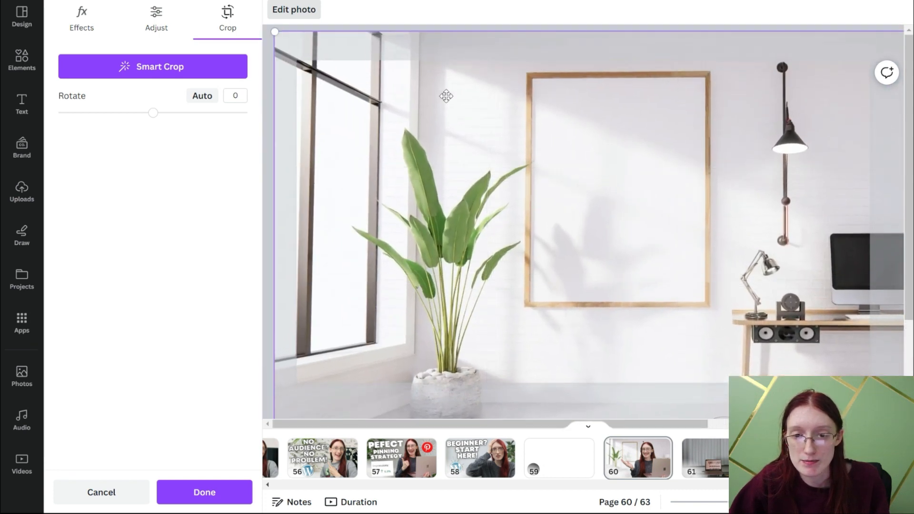
click(208, 491)
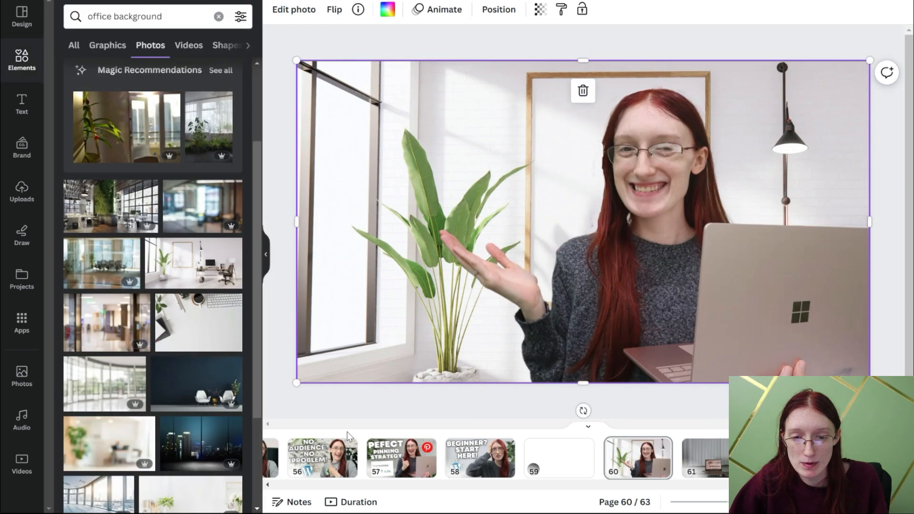
key(ctrl+z)
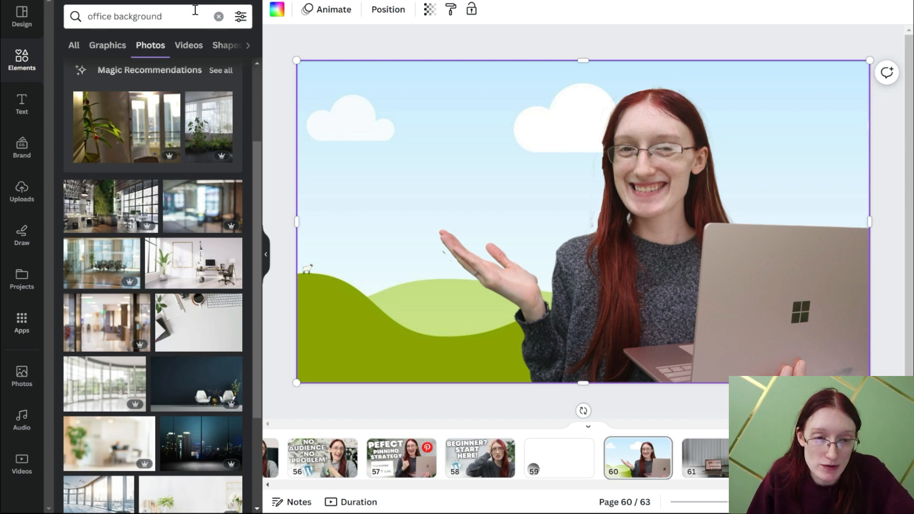
Step: Search the element photos for "light background"
click(143, 16)
text(light back)
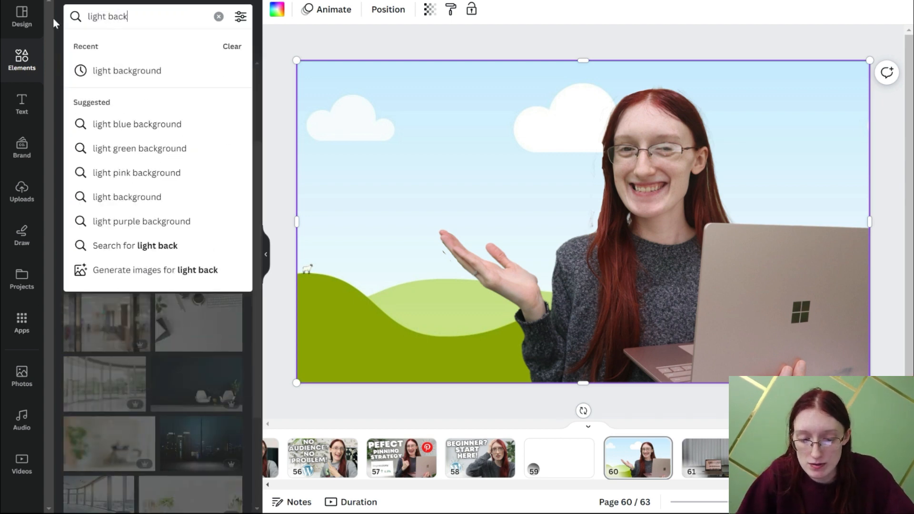
key(Down)
key(Return)
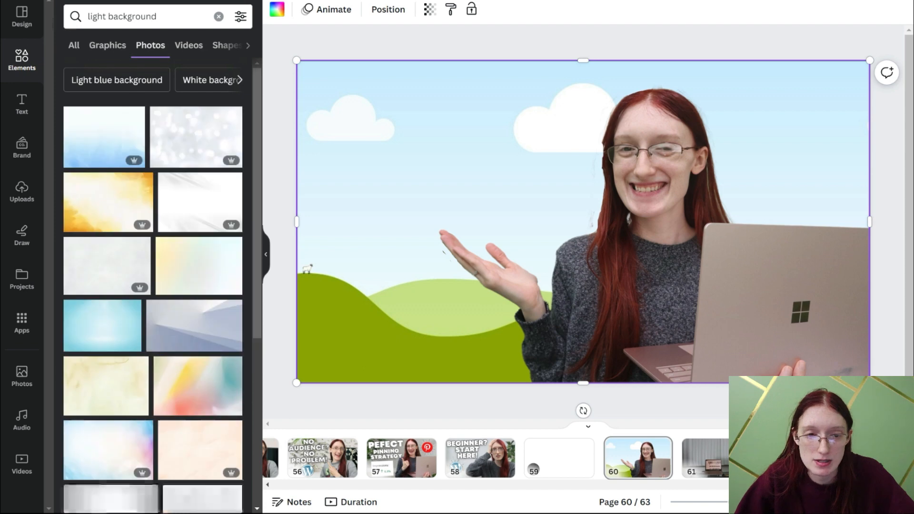
Step: Try the white brick wall photo as the background behind the portrait on page 60, and undo back to the white desk photo
drag(195, 282, 329, 129)
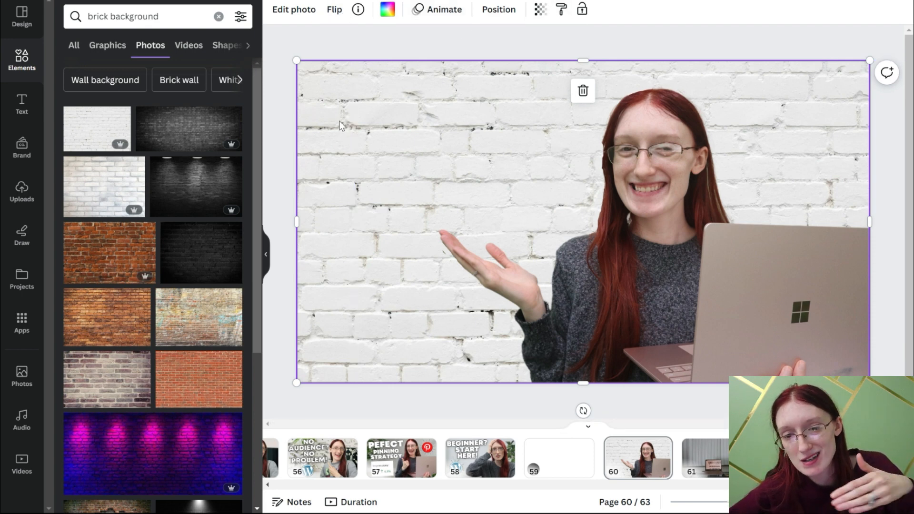
click(298, 9)
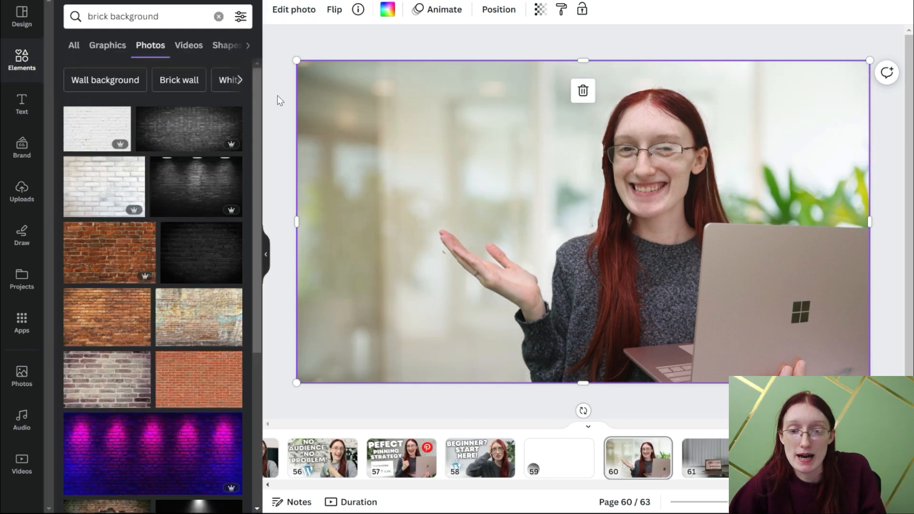
key(Delete)
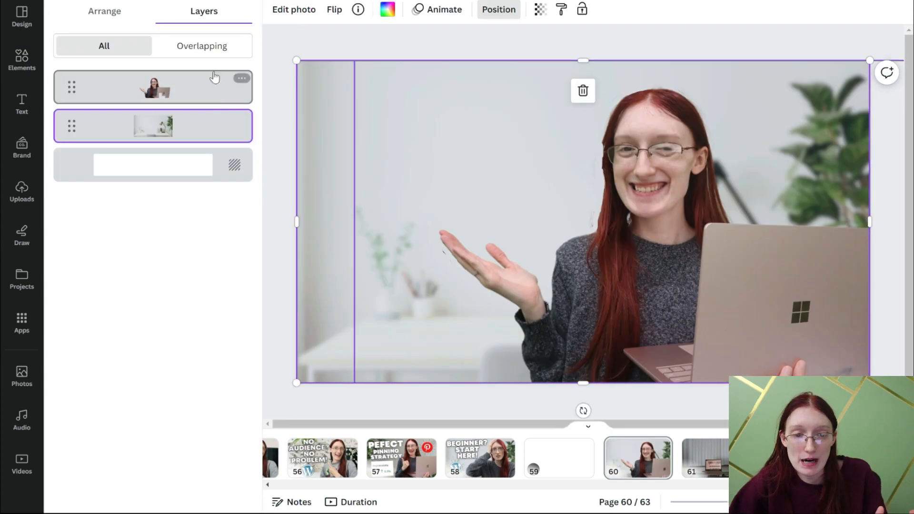
Step: Set the blur intensity of the white desk background photo to 22
click(294, 9)
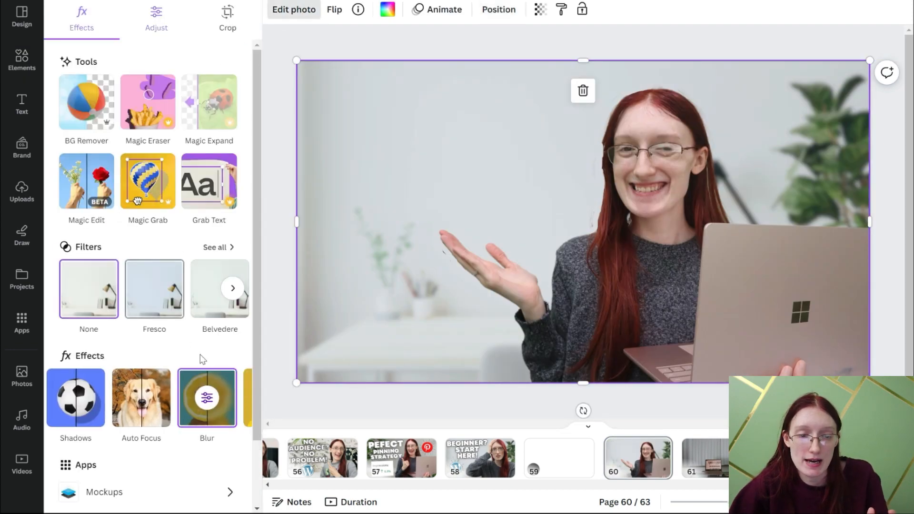
click(207, 398)
drag(108, 58, 100, 90)
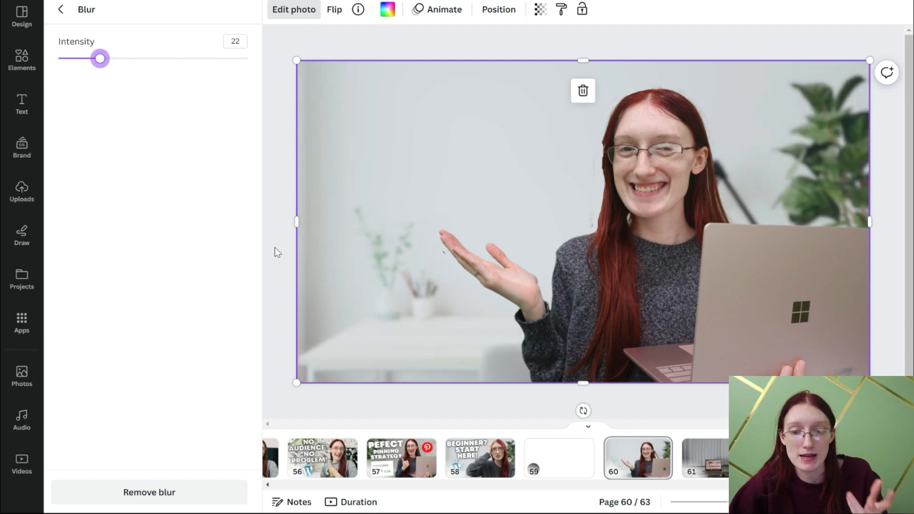
Step: Enlarge the cut-out portrait beyond the page edges and scale it back to about 1,357 × 776
click(607, 287)
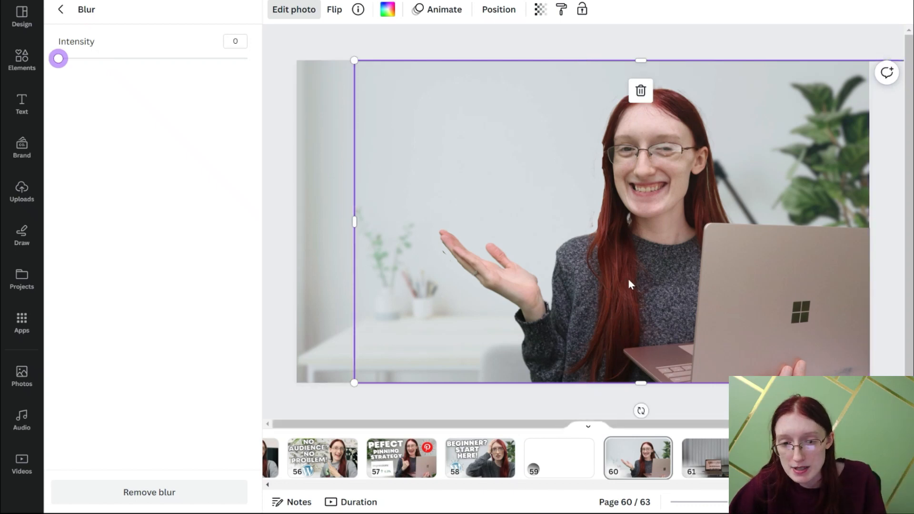
drag(628, 278, 633, 282)
drag(392, 376, 281, 419)
drag(574, 305, 594, 278)
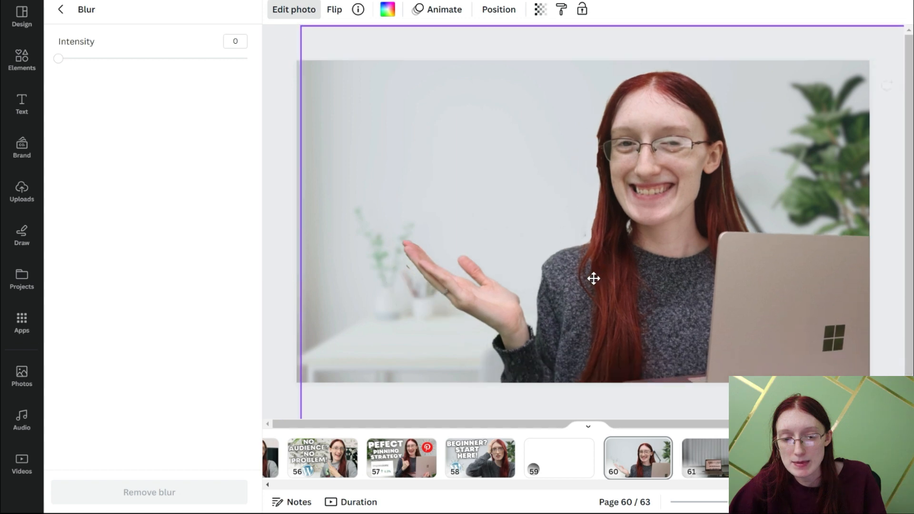
click(298, 10)
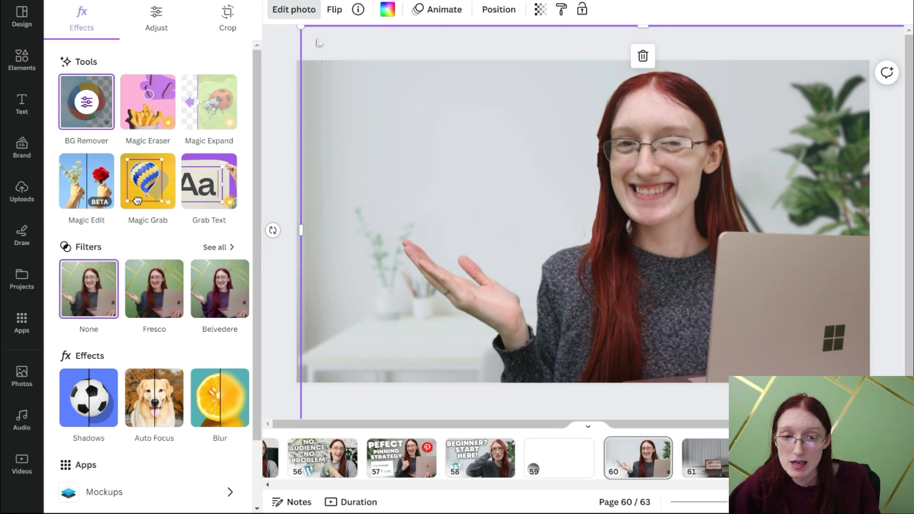
drag(304, 29, 357, 71)
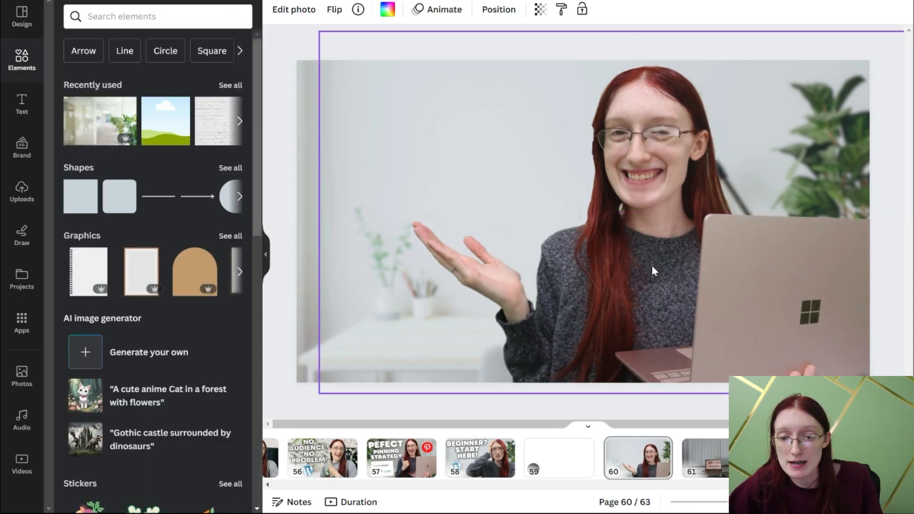
drag(319, 31, 333, 43)
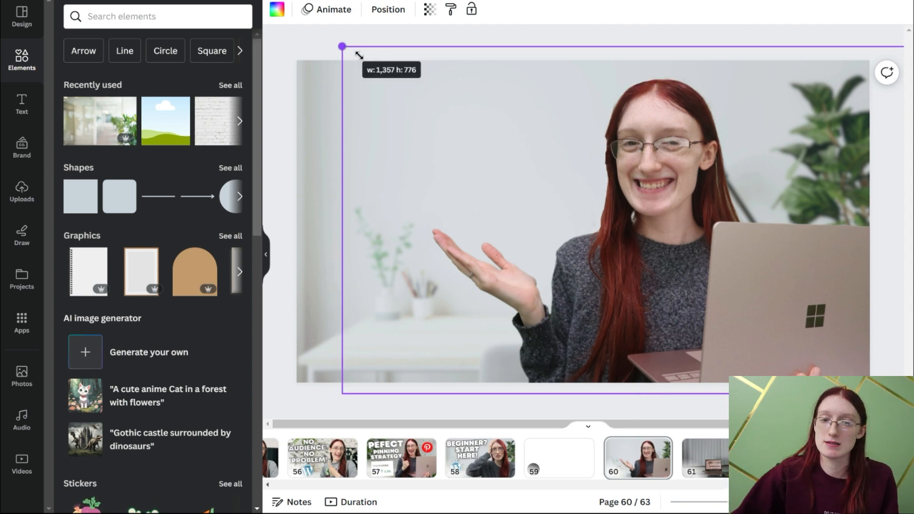
Step: Try the portrait in the middle of the page, move it back to the right side and enlarge it slightly
drag(648, 267, 516, 243)
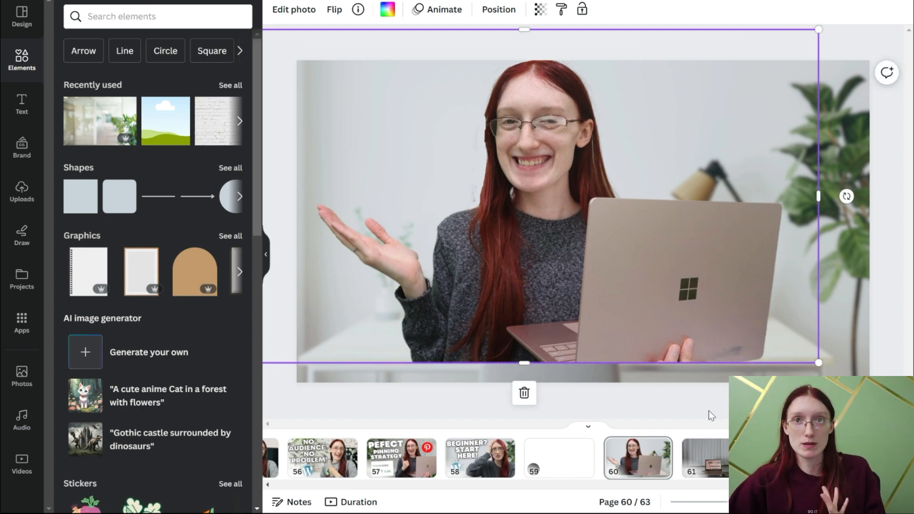
drag(532, 287, 694, 302)
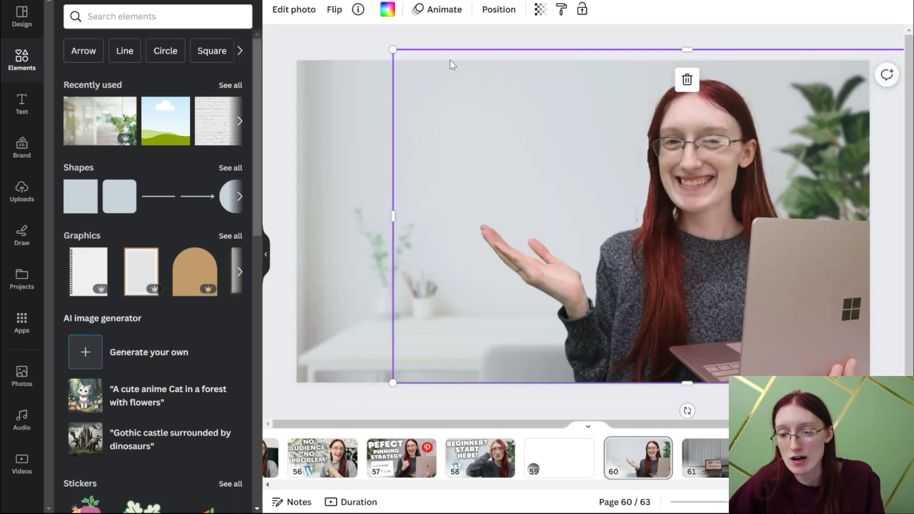
drag(392, 45, 368, 29)
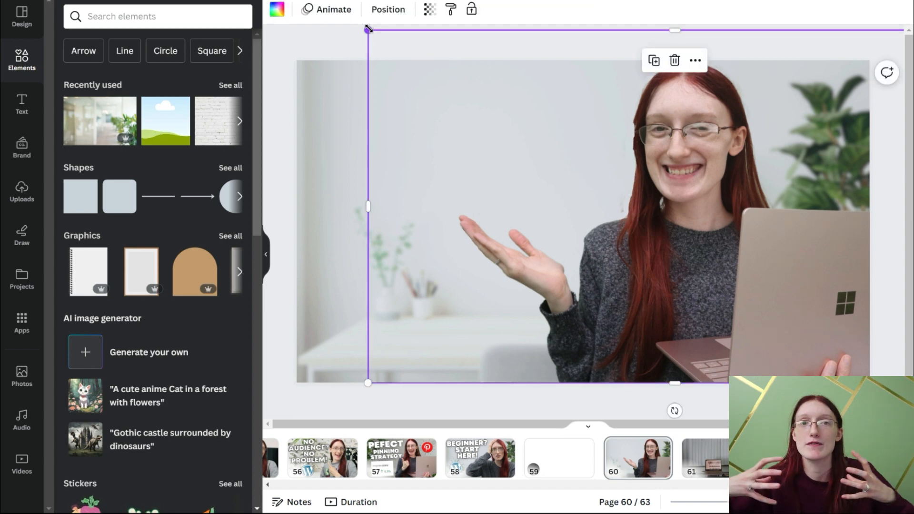
Step: Try the portrait at about 818 × 402, and enlarge it to nearly the full page height on the right side
drag(368, 29, 616, 201)
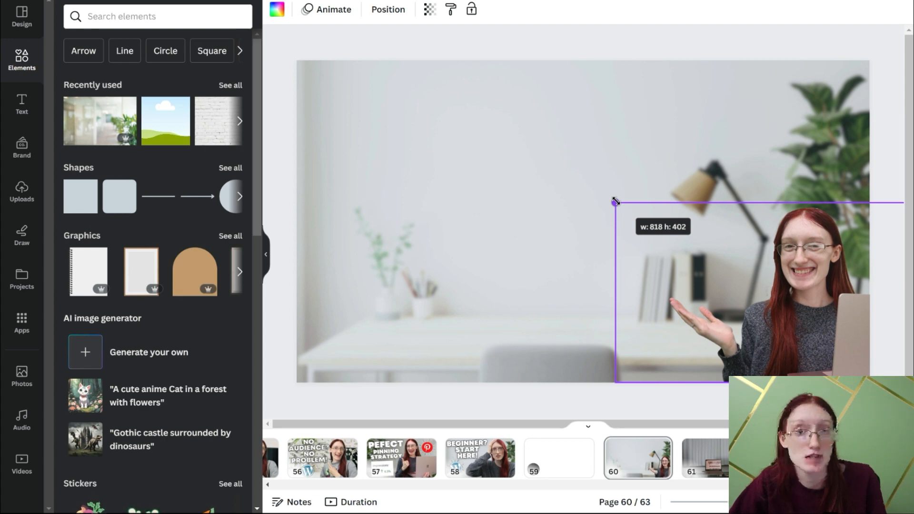
drag(616, 201, 424, 1)
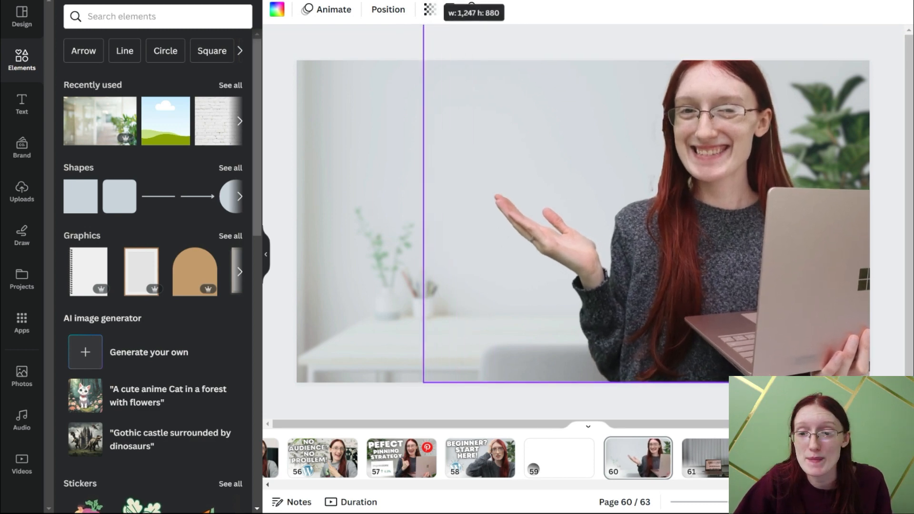
drag(424, 1, 436, 9)
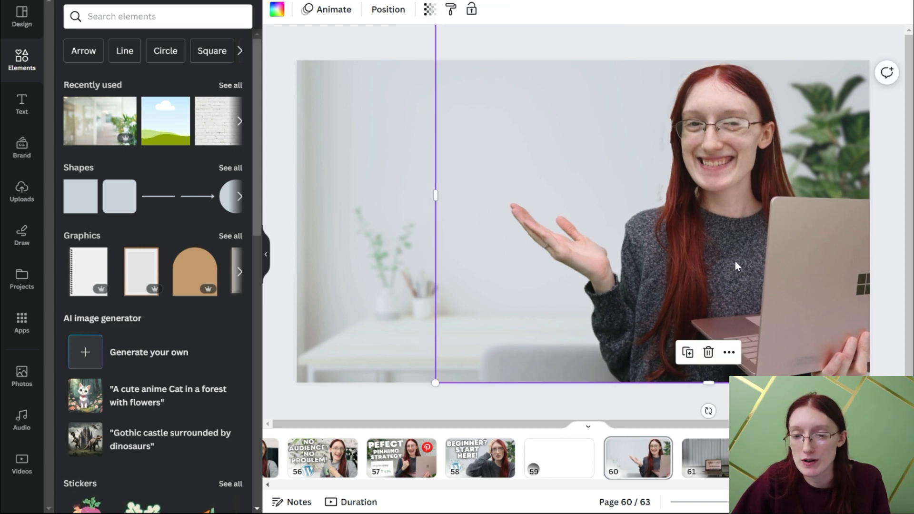
drag(738, 267, 722, 262)
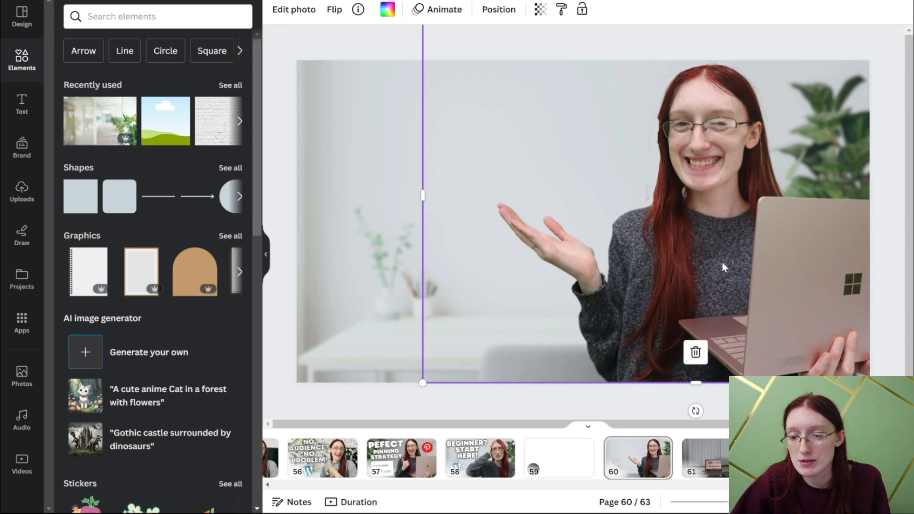
click(285, 186)
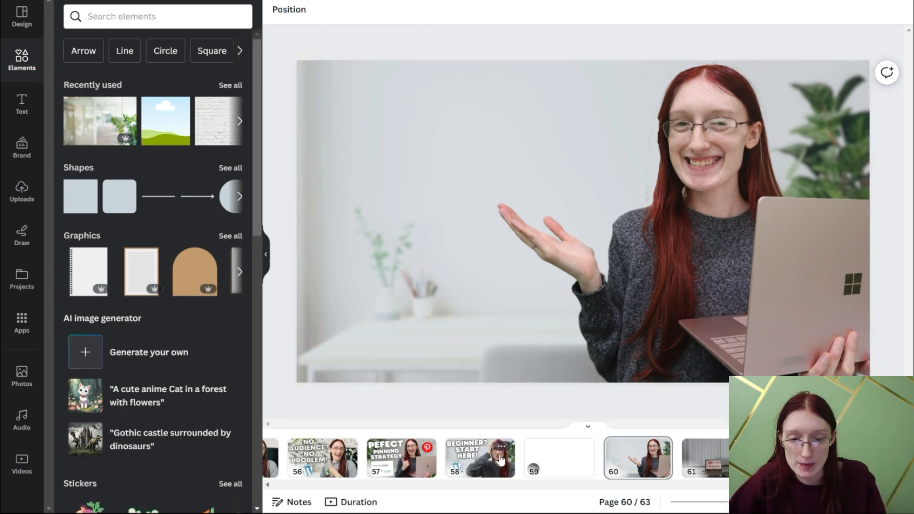
Step: Examine the layered title text and its layout beside the portrait and impressions card on page 57
click(402, 461)
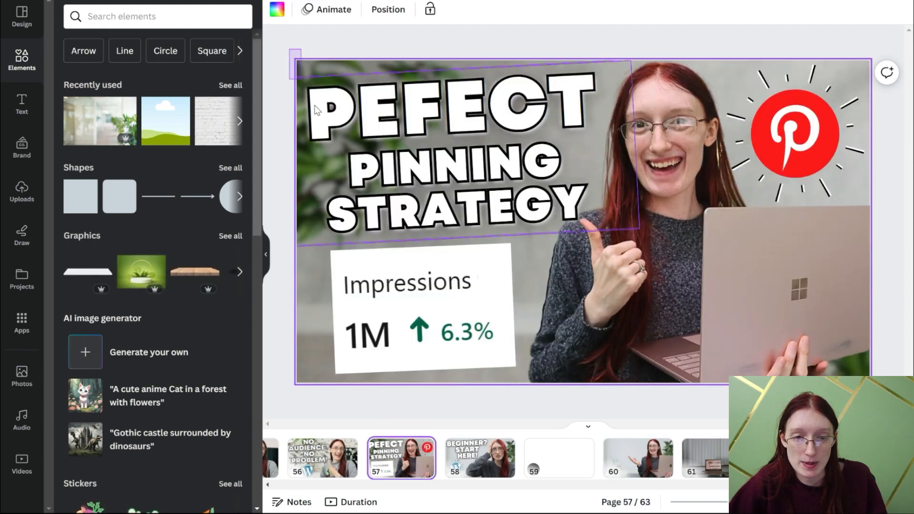
click(315, 107)
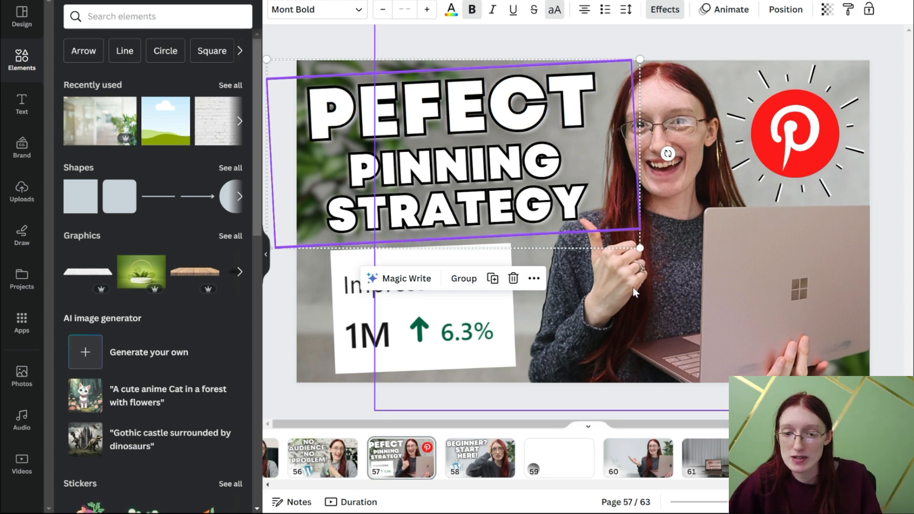
click(455, 46)
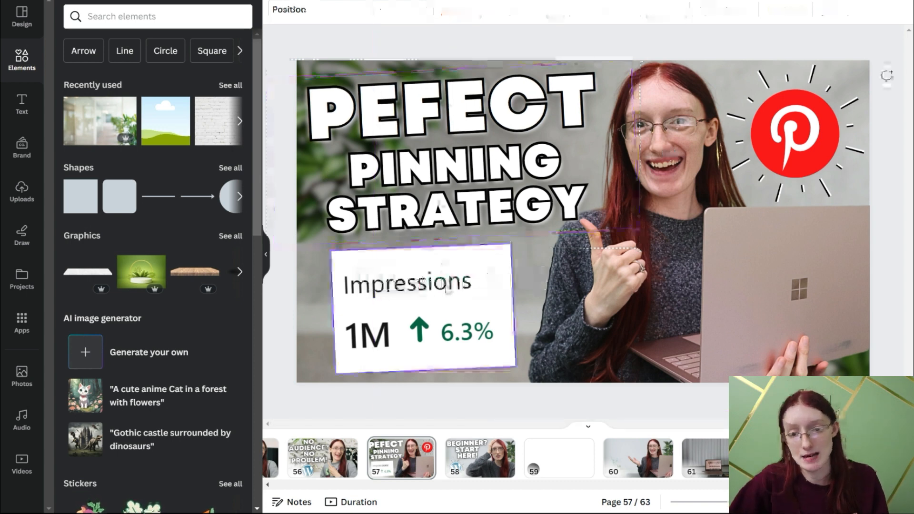
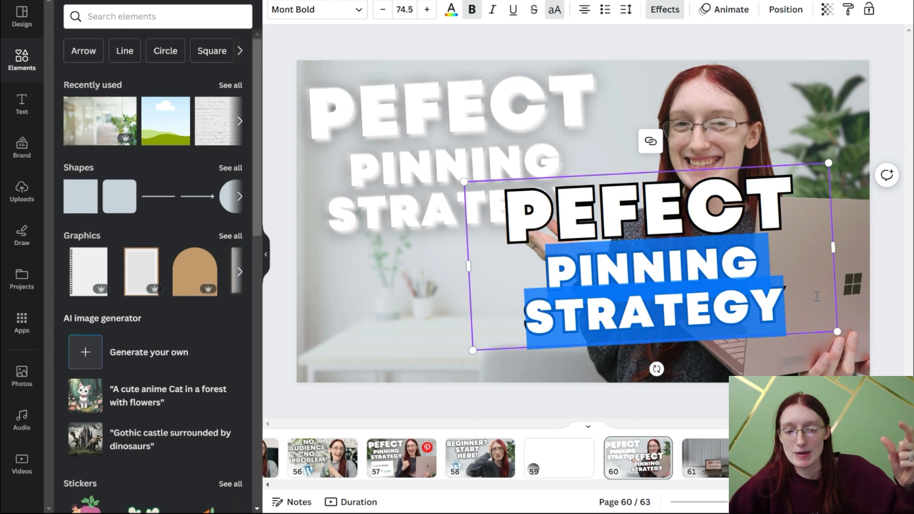
Step: Check the font size of the outlined title's "PINNING STRATEGY" lines on page 60, and view page 56's title for comparison
drag(774, 238, 501, 217)
drag(552, 272, 783, 306)
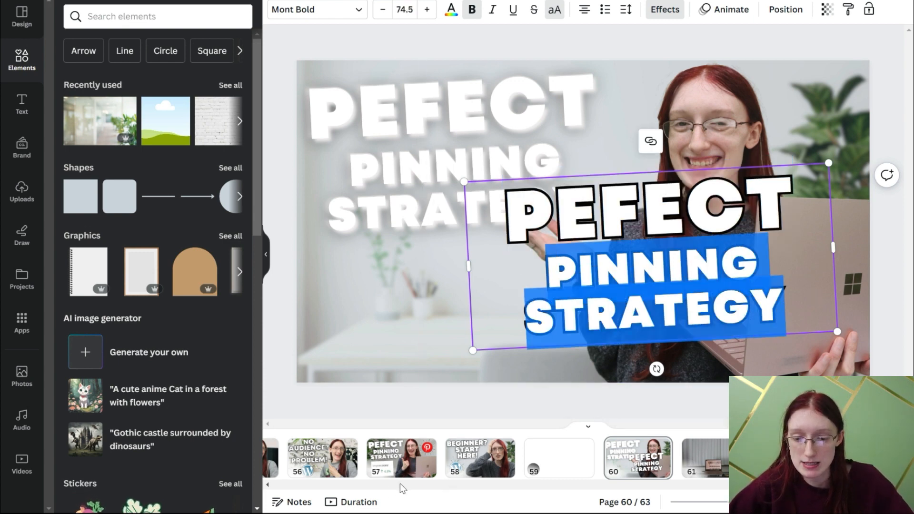
click(322, 457)
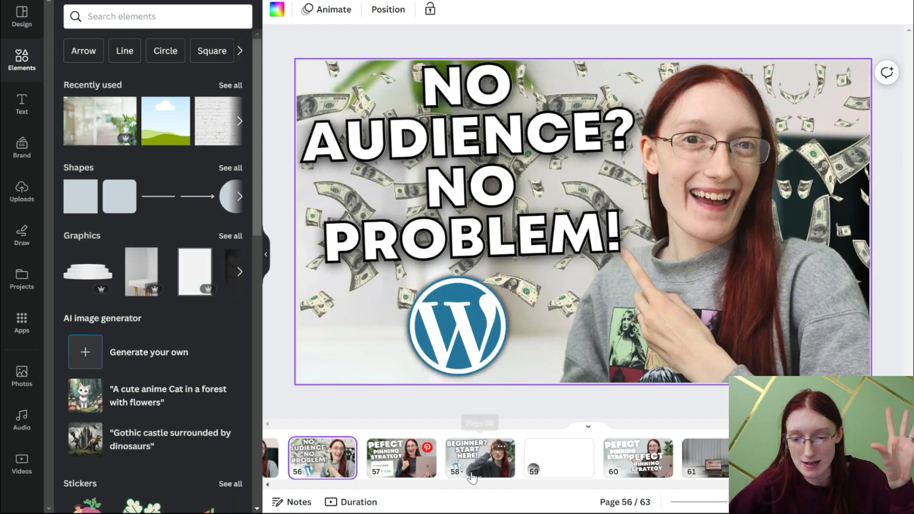
Step: Inspect the font size and outline effect settings of the outlined word "PEFECT" on page 60
click(632, 473)
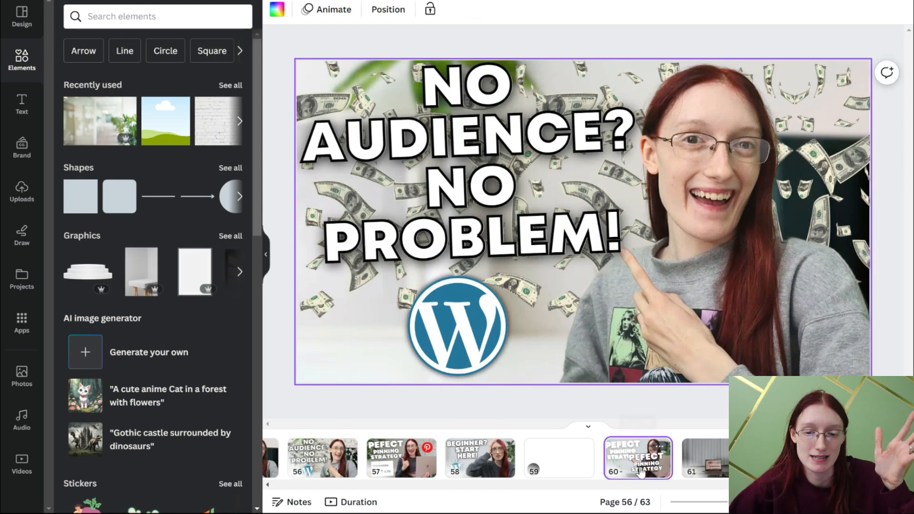
click(714, 235)
double_click(707, 208)
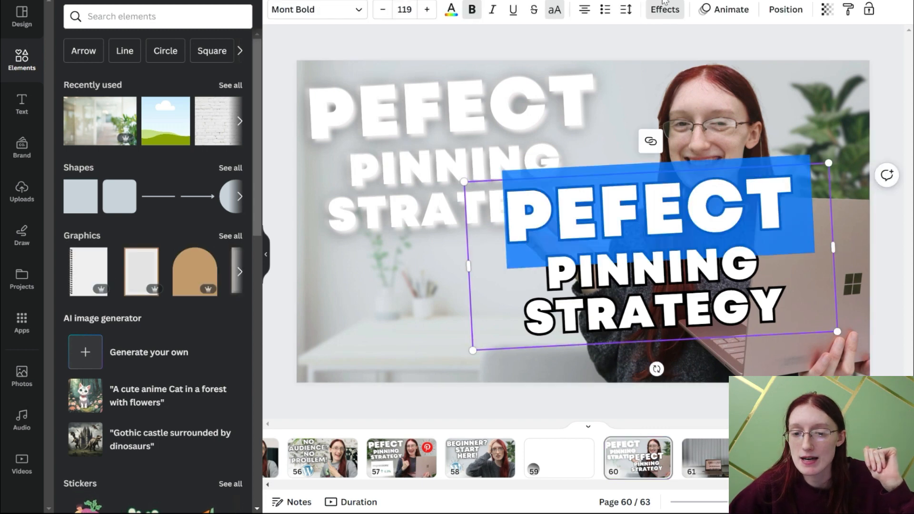
click(662, 17)
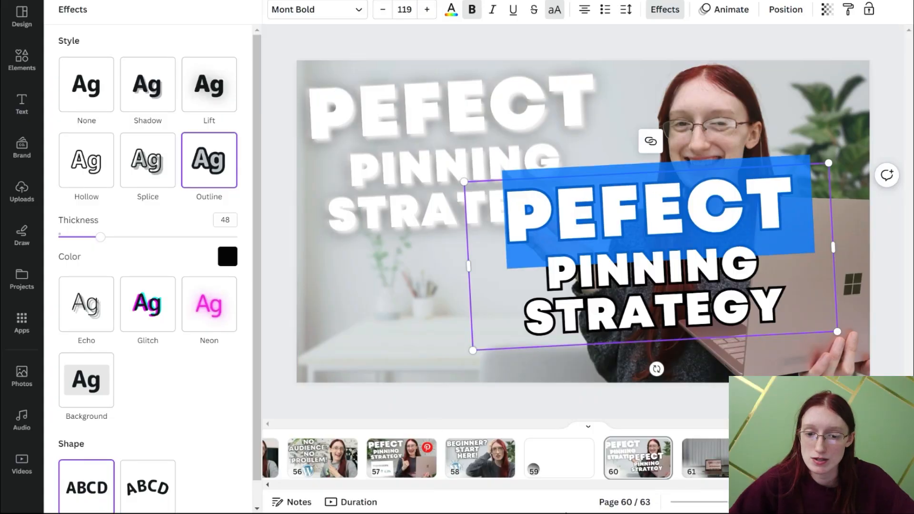
Step: Examine the title lettering of earlier thumbnails, including "Our First House!", "Sunday Reset Routine", "5 Huge Mistakes" and "Start Creating Content!"
scroll(496, 458, left, 10)
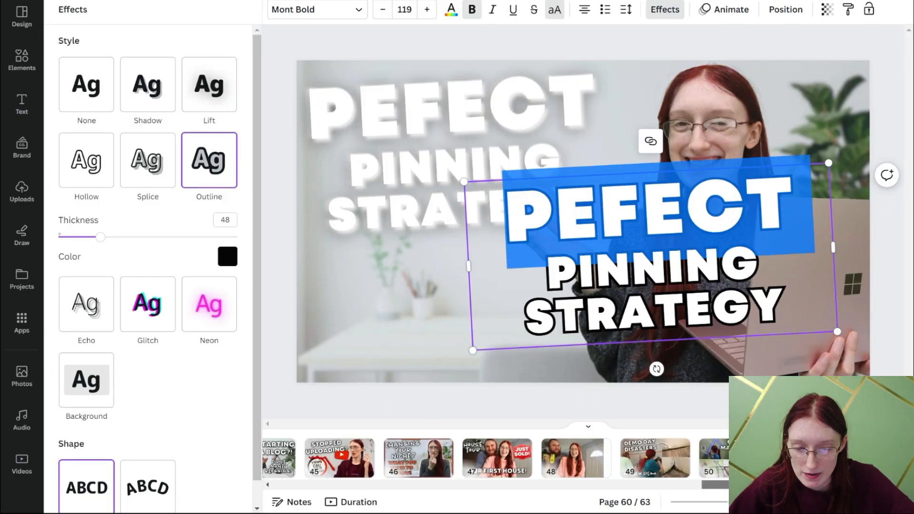
scroll(495, 458, left, 1)
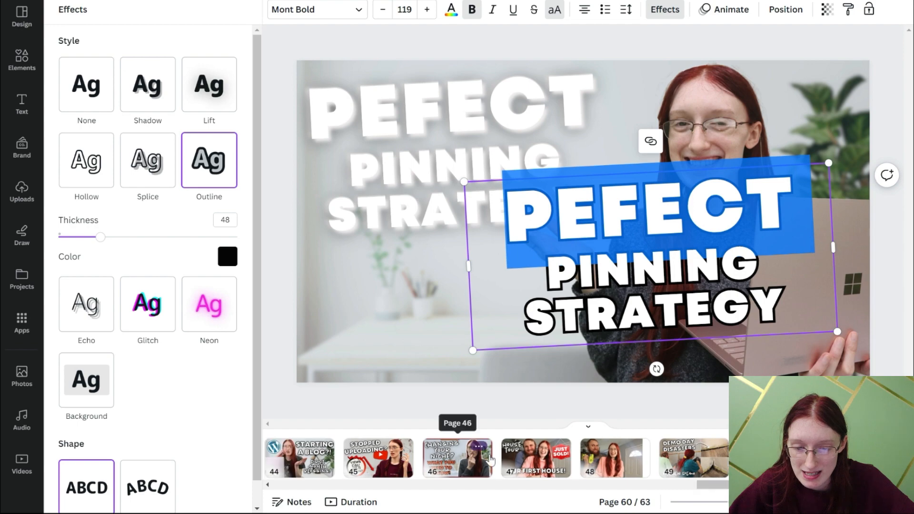
click(536, 458)
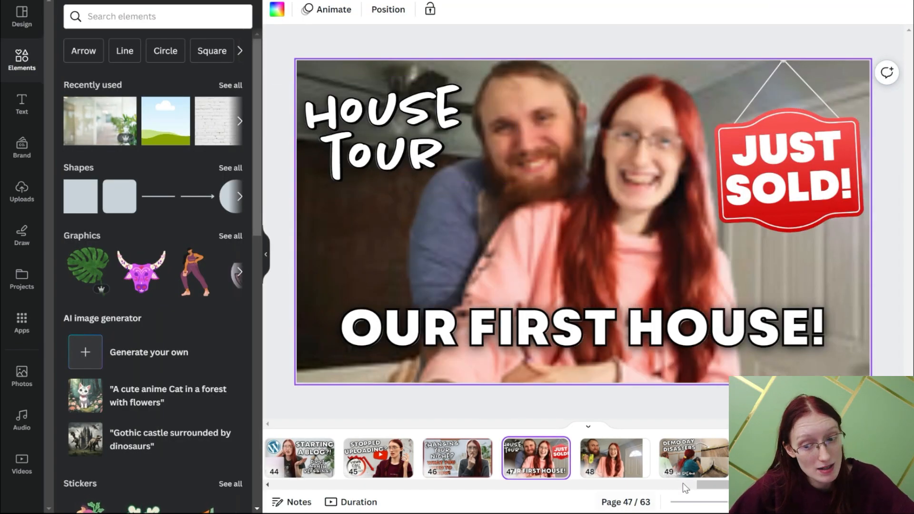
drag(713, 486, 517, 490)
click(553, 457)
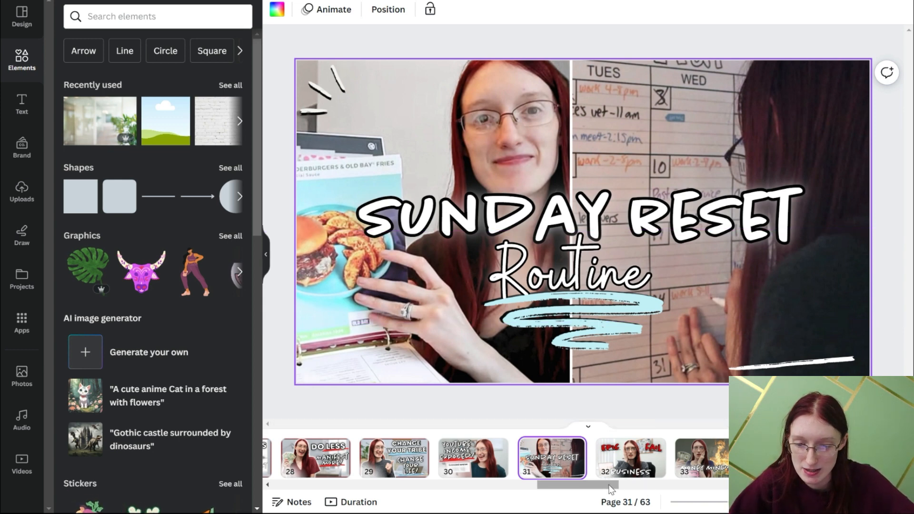
click(614, 466)
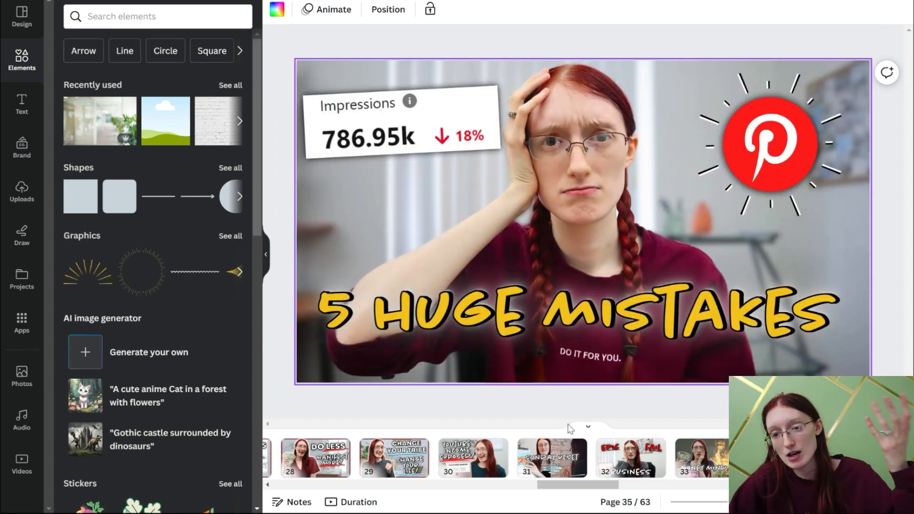
drag(576, 489, 506, 489)
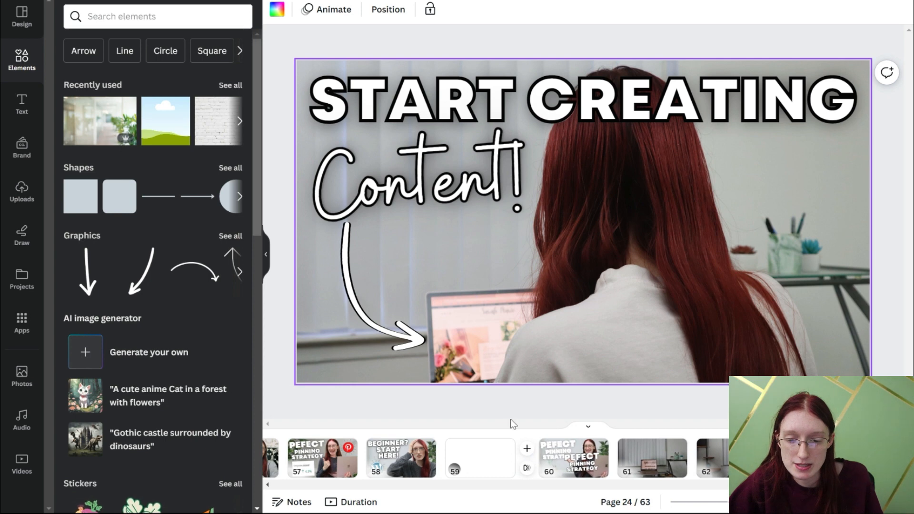
Step: Set the outline thickness of page 60's outlined "PEFECT PINNING STRATEGY" title to 69 and shift it aside to the right
click(544, 460)
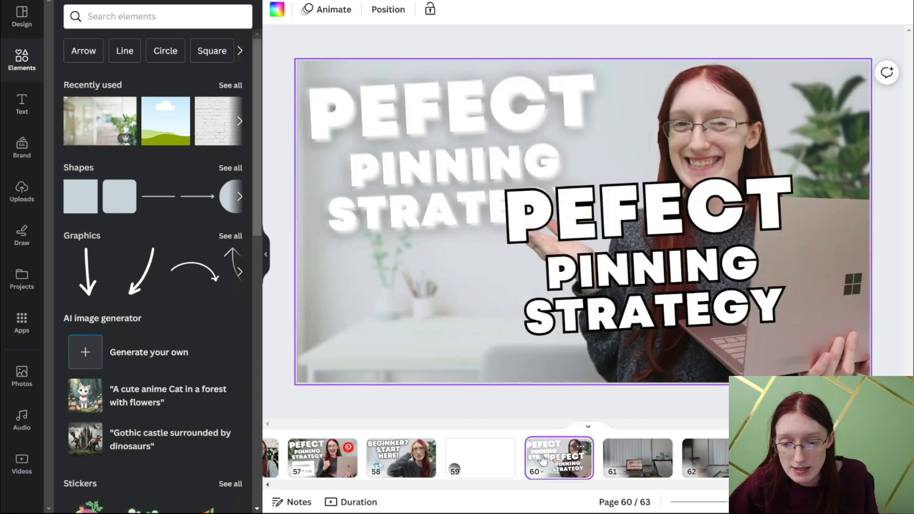
click(596, 247)
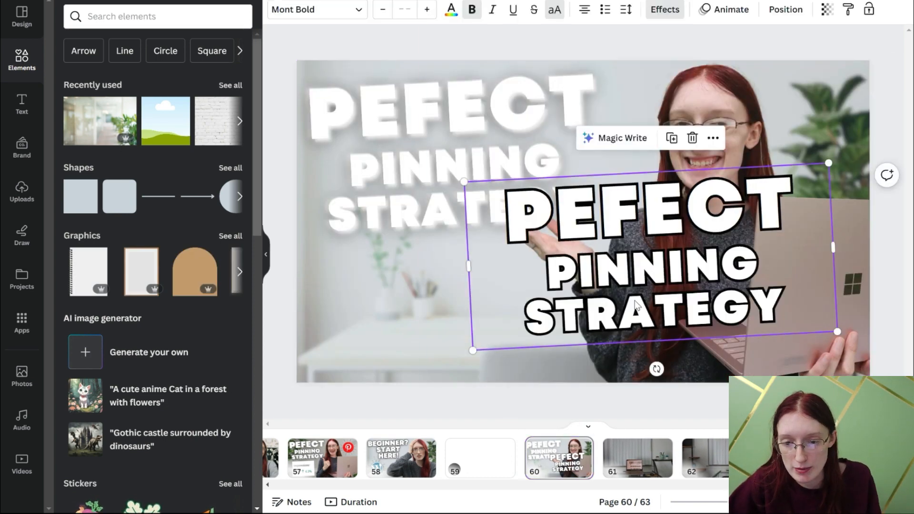
click(658, 15)
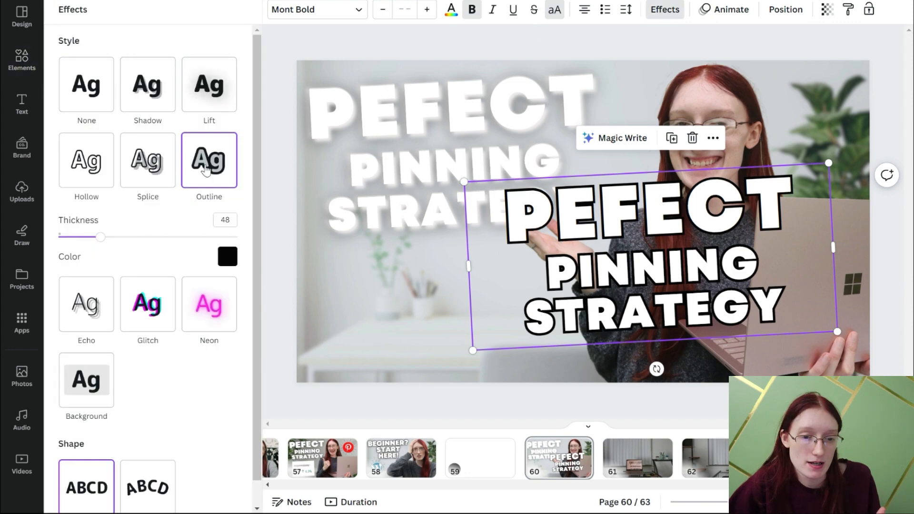
mouse_move(103, 246)
mouse_down()
mouse_move(183, 238)
mouse_move(119, 238)
mouse_up()
drag(620, 278, 708, 284)
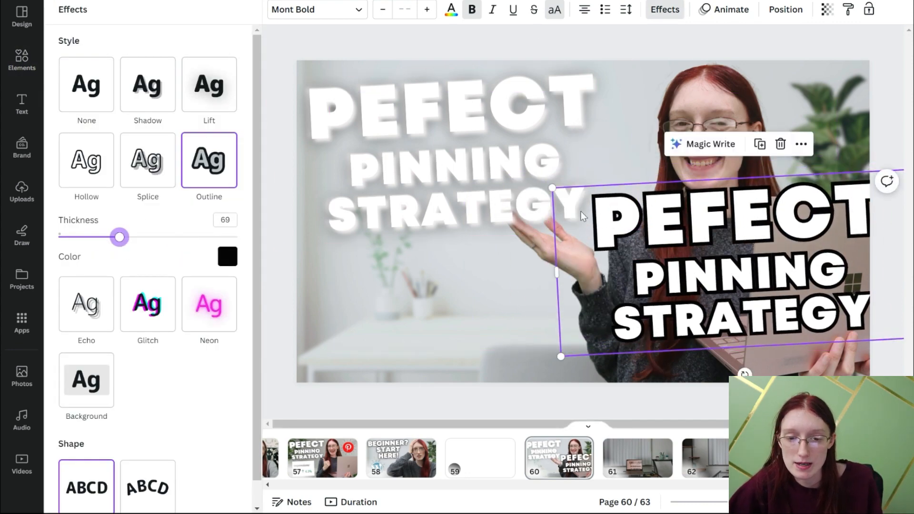
Step: Spread the stacked white glow copies of the title apart so that one shadow copy sits alone in the page's upper-left area
click(487, 163)
drag(487, 164, 498, 284)
click(427, 110)
drag(427, 110, 754, 96)
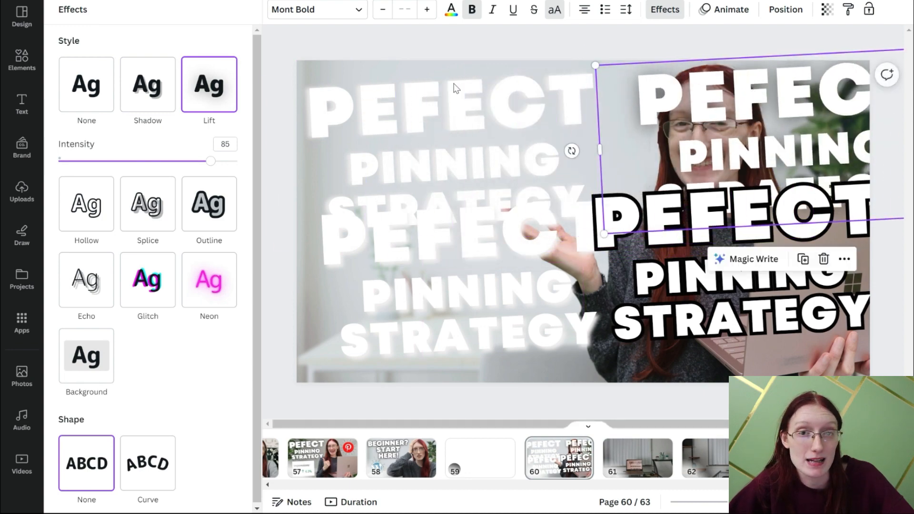
drag(390, 282, 395, 353)
drag(415, 152, 458, 148)
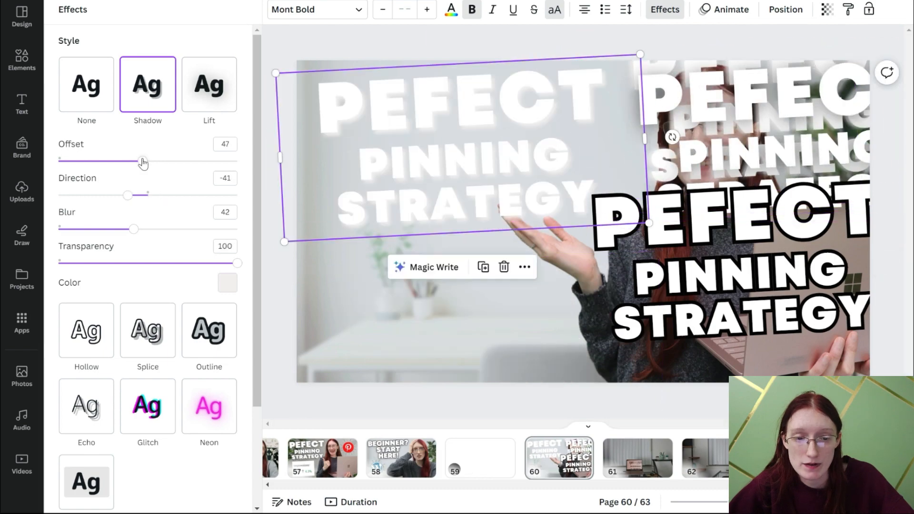
Step: Place the outlined title over the upper-left shadow copy and move the lift copy to the lower-right area of the page
drag(656, 274, 377, 160)
click(708, 114)
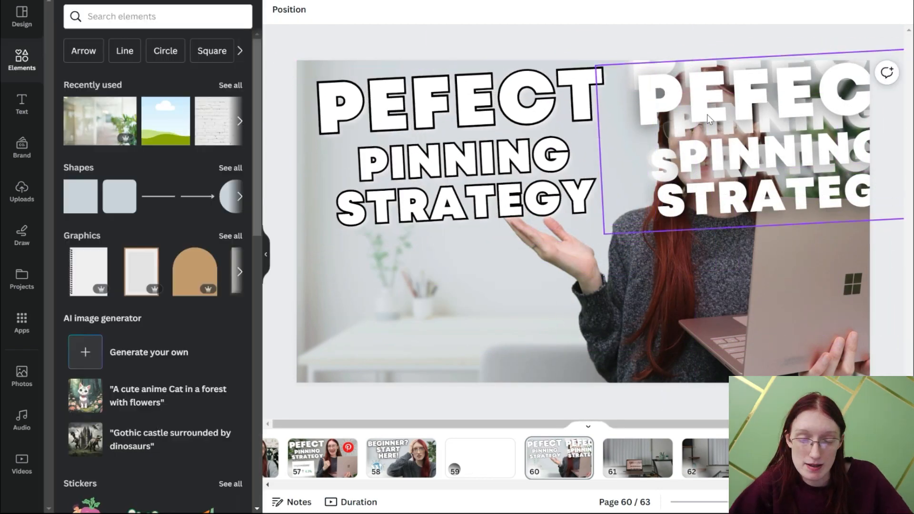
drag(705, 113, 681, 259)
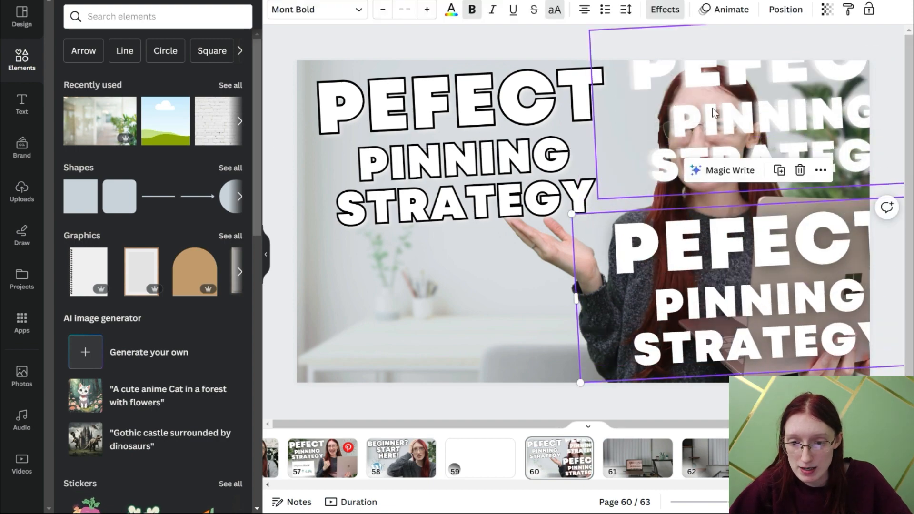
Step: Give the shadow copy behind the outlined title a red shadow (#e70e17) with an offset of 44
click(450, 168)
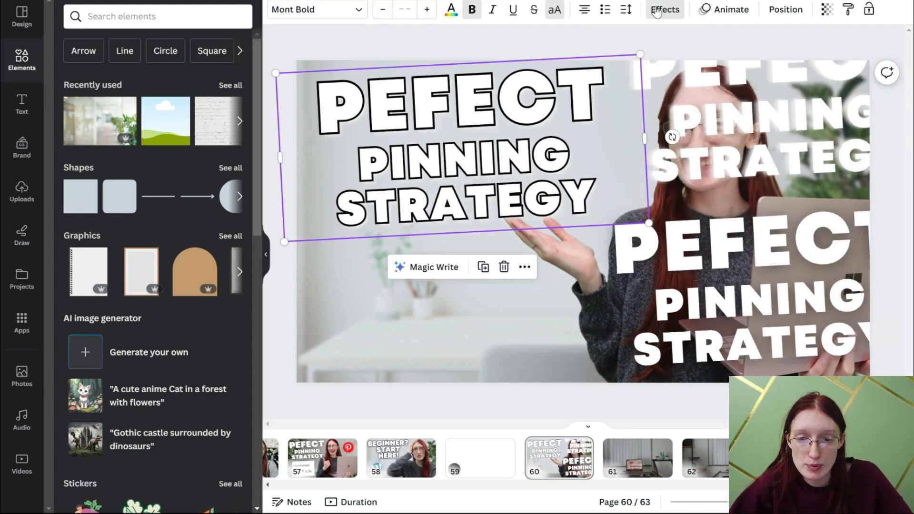
click(665, 9)
mouse_move(143, 165)
mouse_down()
mouse_move(92, 159)
mouse_move(136, 170)
mouse_up()
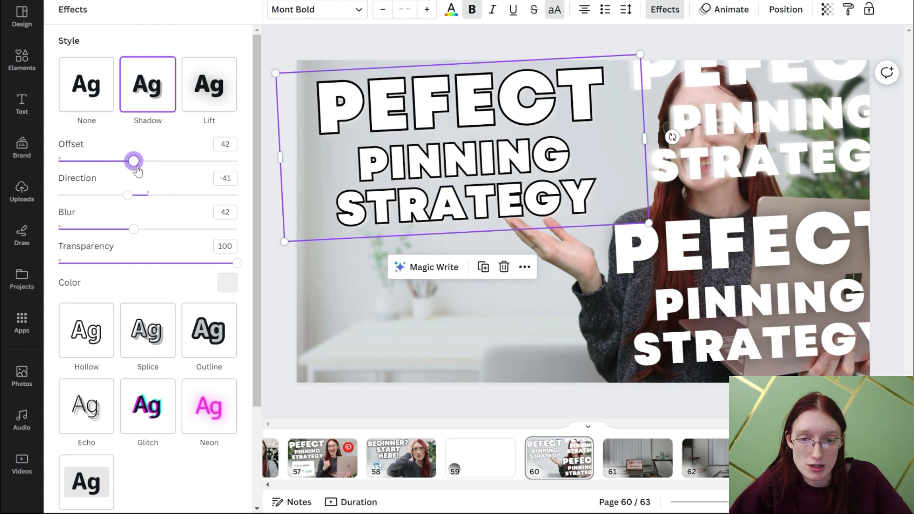
click(227, 284)
click(162, 162)
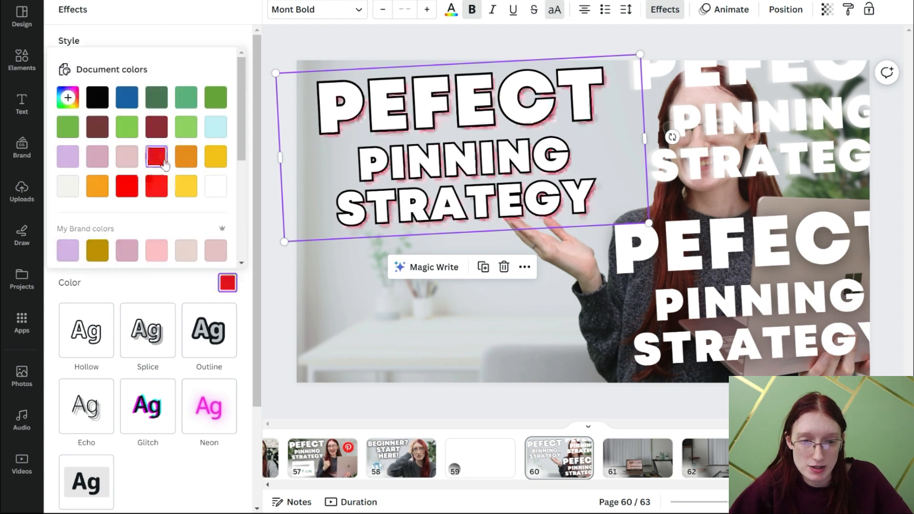
click(194, 41)
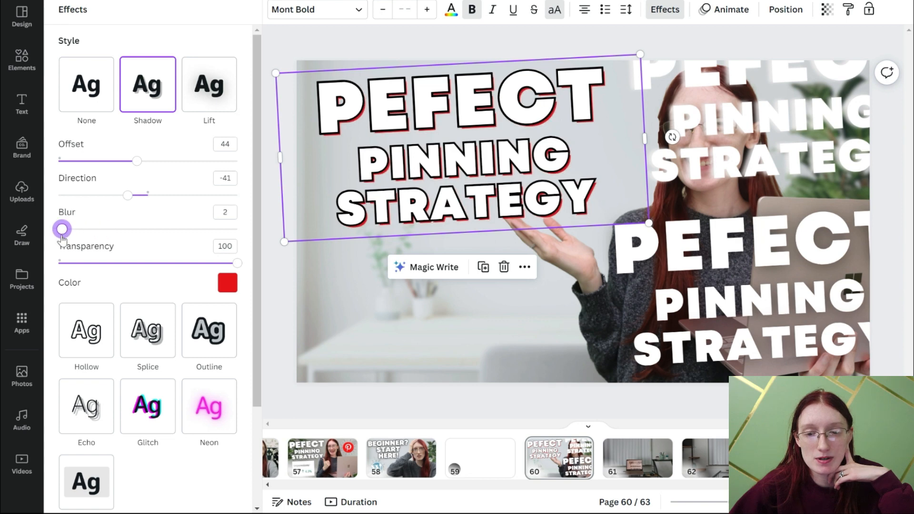
Step: Set the red shadow's blur to 46 and try out other transparency, direction and offset settings
drag(62, 229, 141, 229)
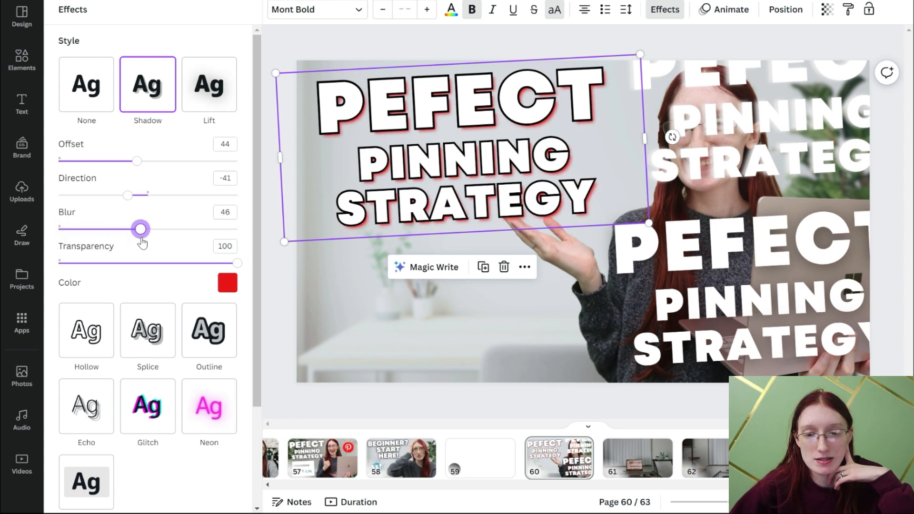
drag(236, 263, 280, 285)
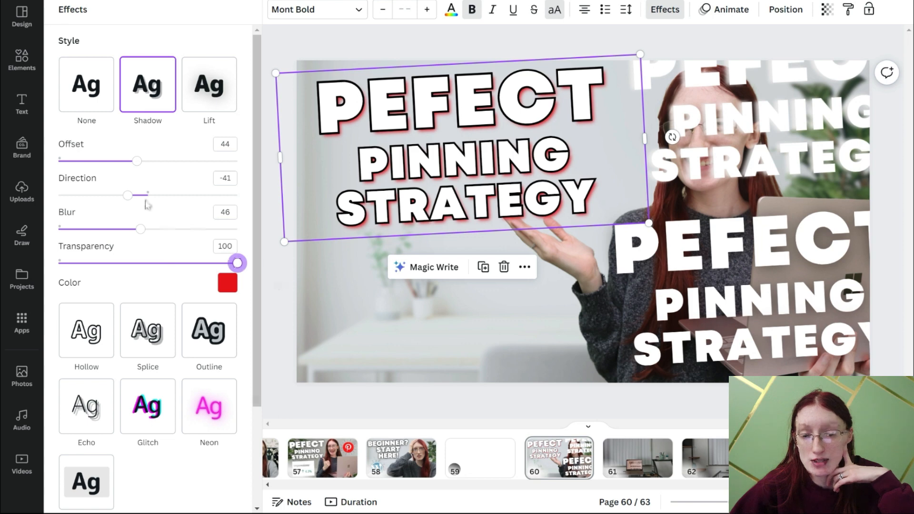
drag(129, 197, 70, 195)
drag(71, 229, 135, 226)
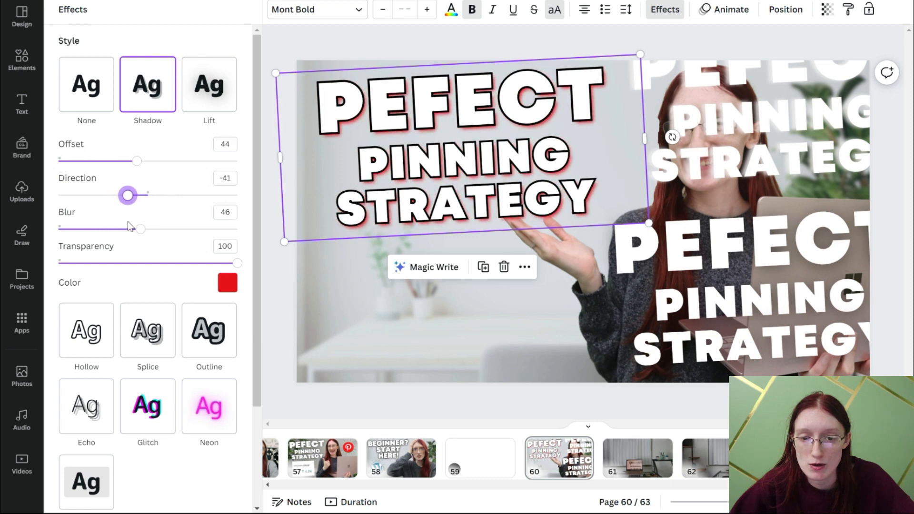
drag(137, 161, 238, 161)
click(135, 161)
drag(130, 188, 141, 191)
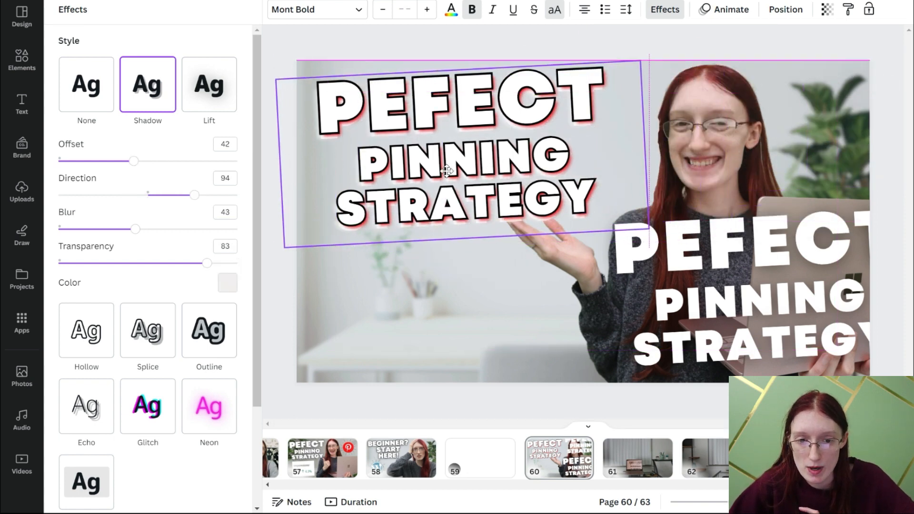
Step: Stack the second shadow copy on the upper-left title and give it a blue shadow with direction 102
click(447, 169)
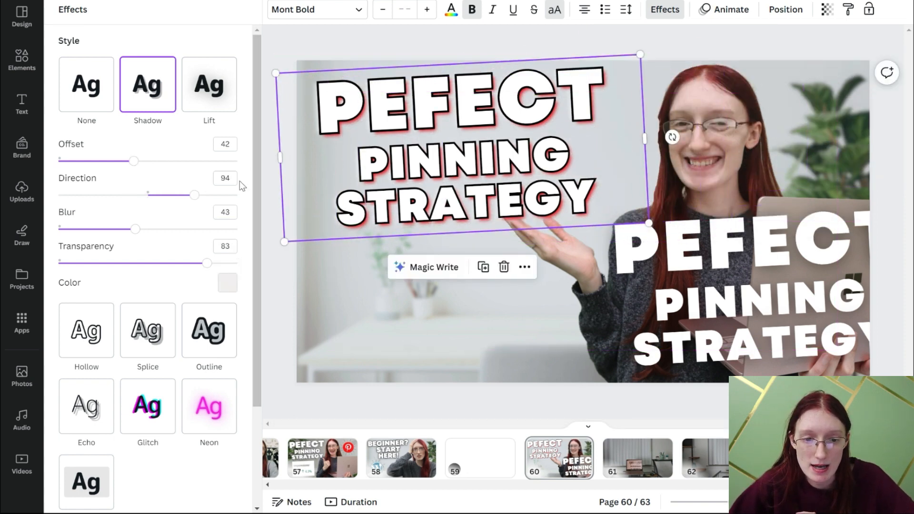
click(228, 286)
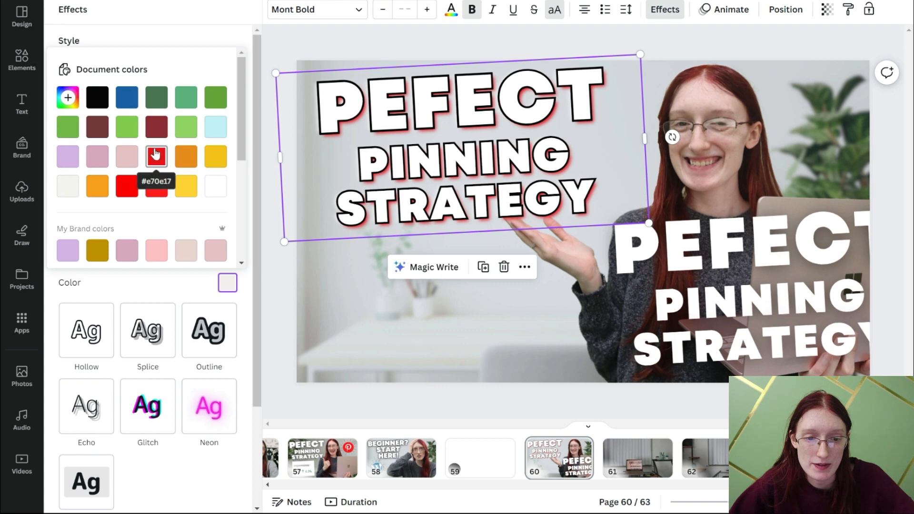
click(128, 98)
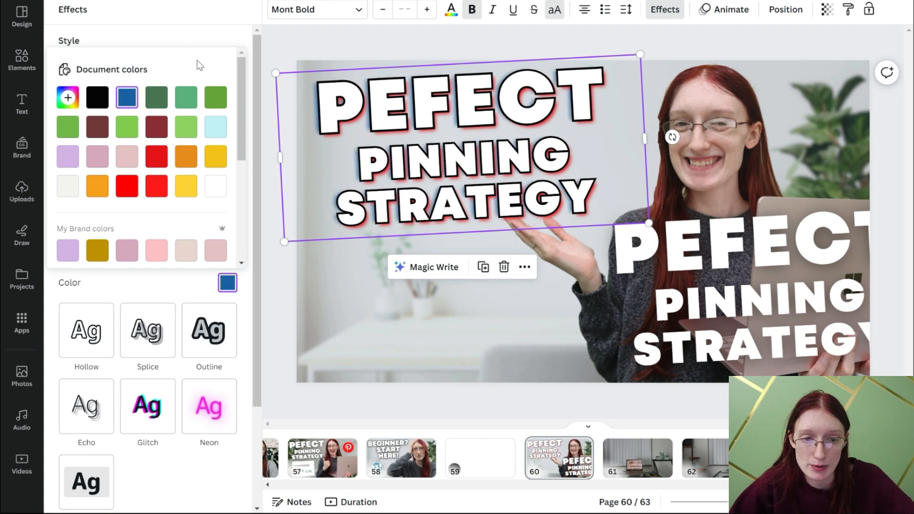
click(185, 47)
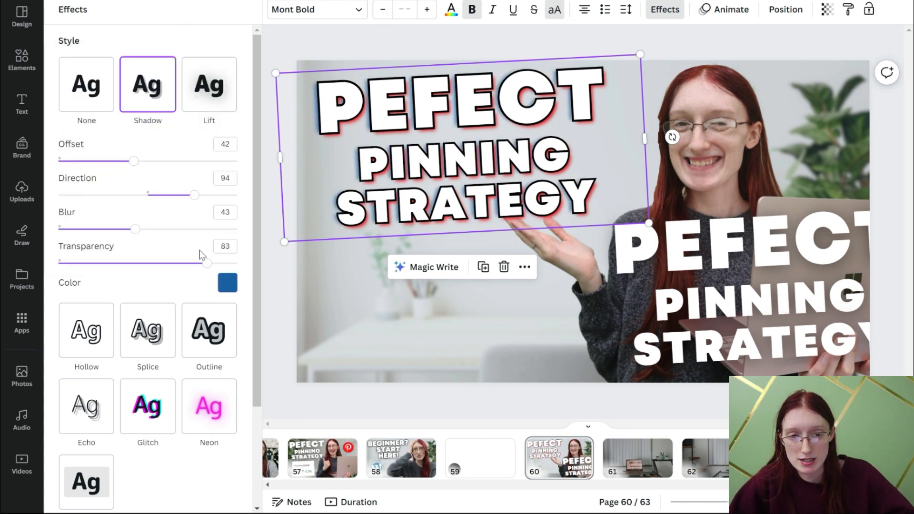
mouse_move(190, 199)
mouse_down()
mouse_move(209, 210)
mouse_move(200, 214)
mouse_up()
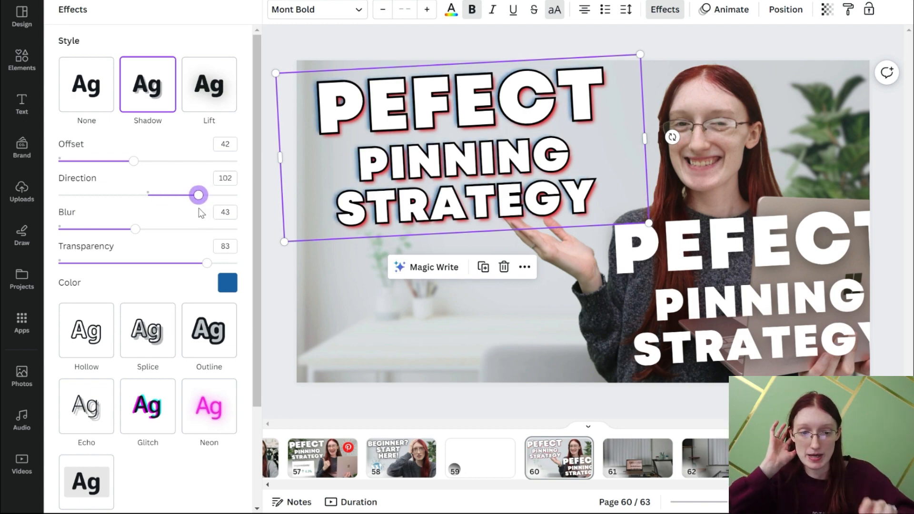
Step: Move the lift copy of the title from the lower-right area into alignment with the stacked title in the upper left
click(751, 307)
drag(750, 307, 717, 184)
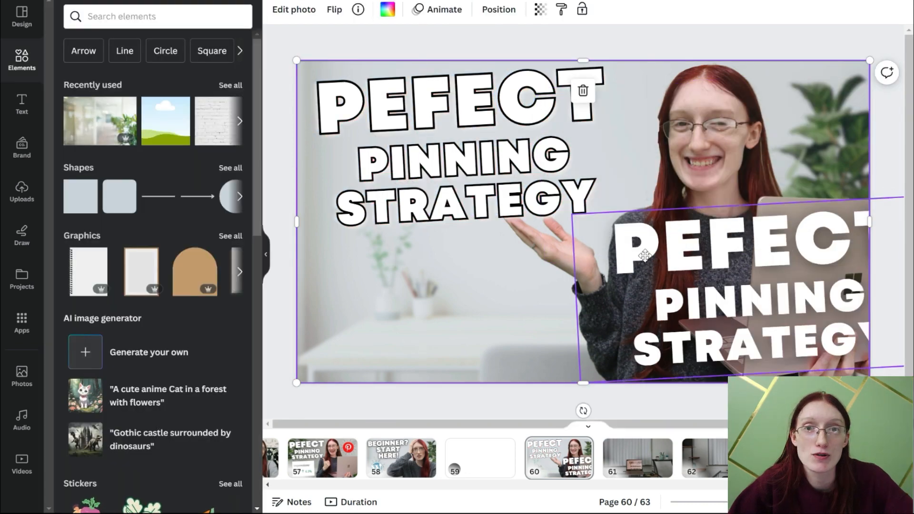
mouse_move(676, 305)
mouse_down()
mouse_move(585, 246)
mouse_move(677, 305)
mouse_up()
click(770, 308)
drag(770, 308, 472, 164)
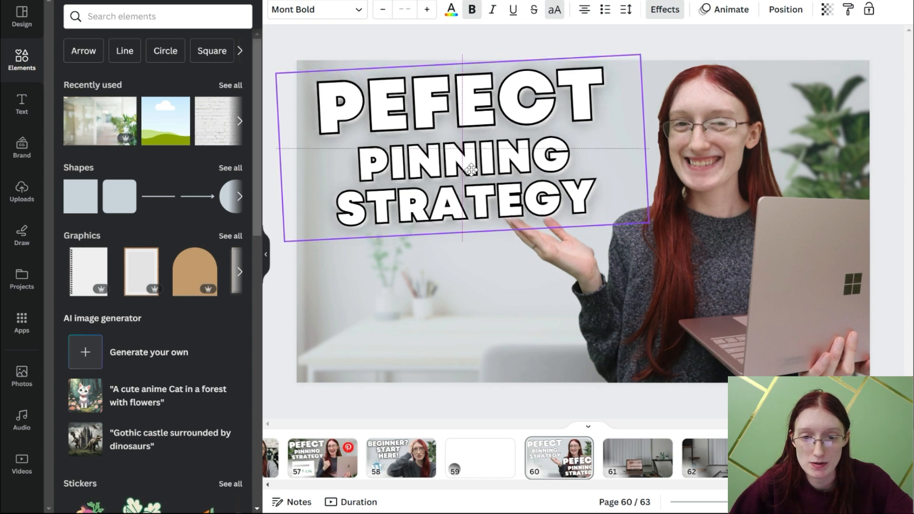
Step: Try the lift copy's intensity at its minimum, then raise it again to compare the glow behind the title
click(666, 9)
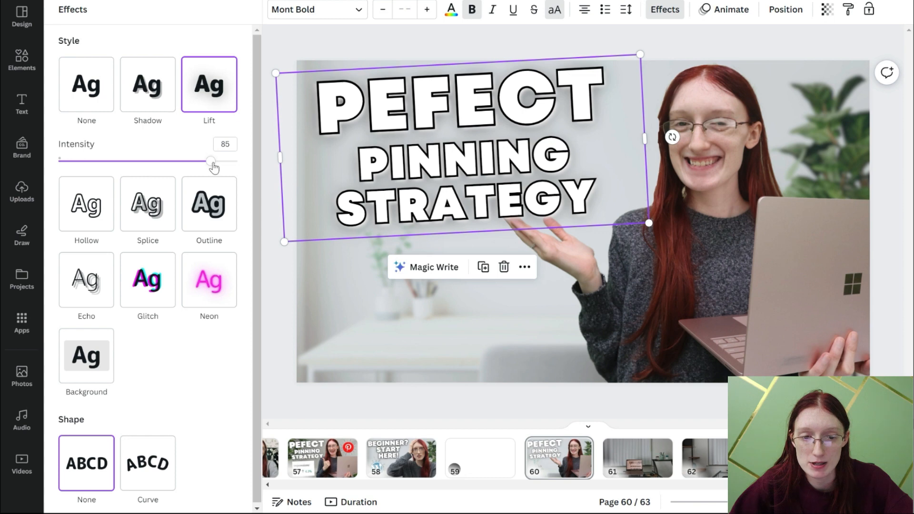
drag(211, 161, 4, 138)
drag(58, 161, 220, 182)
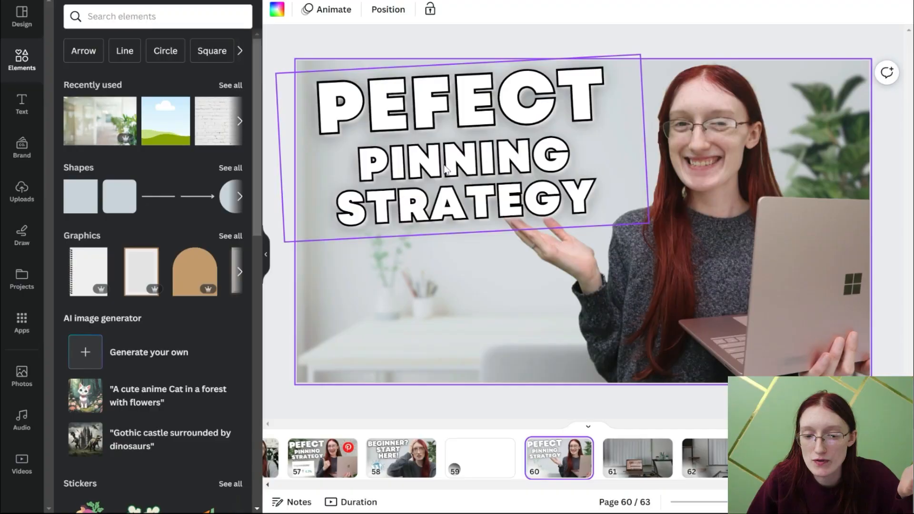
Step: Change the shadow colour of the title's shadow copy with offset 47 to black
click(428, 156)
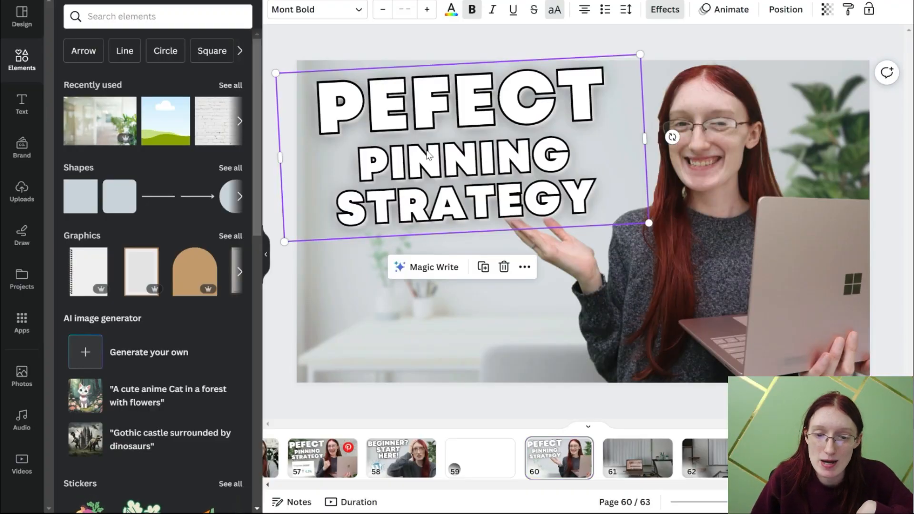
click(665, 10)
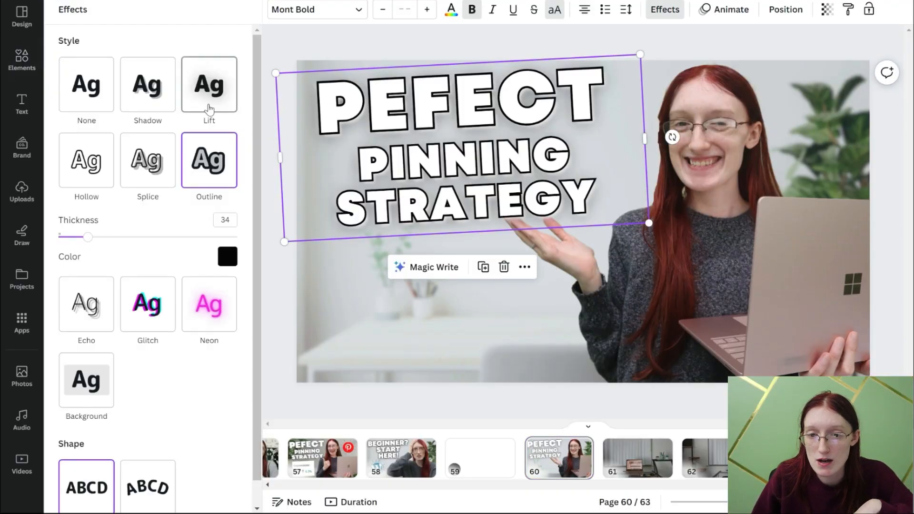
click(168, 105)
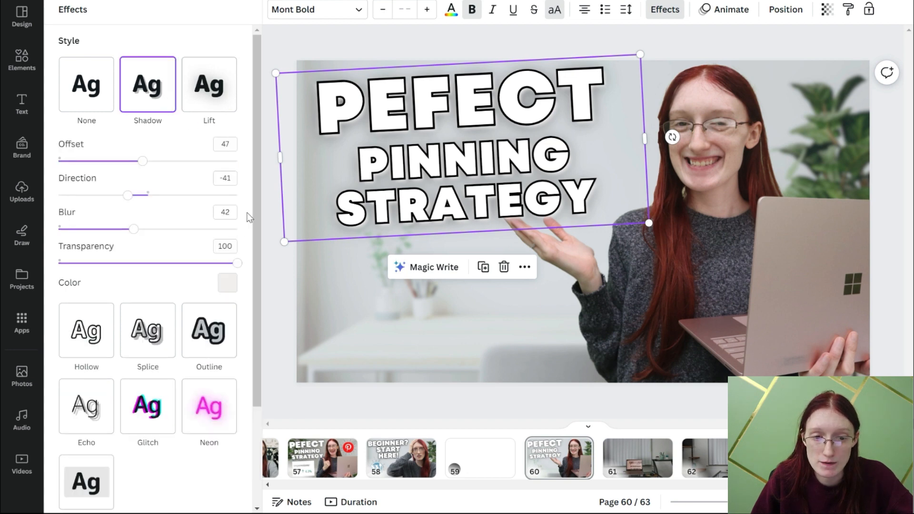
click(227, 283)
click(99, 99)
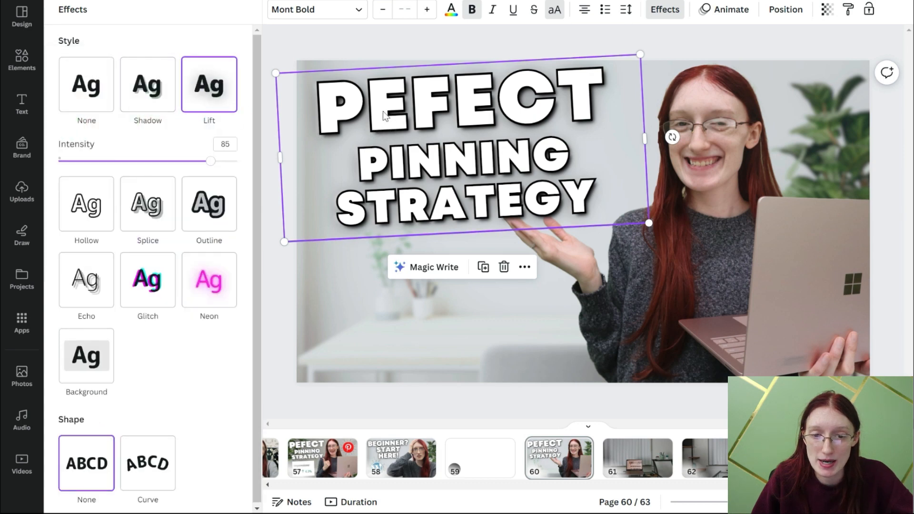
Step: Change the shadow colour of the other shadow copy, with offset 42 and direction 94, to black
click(159, 97)
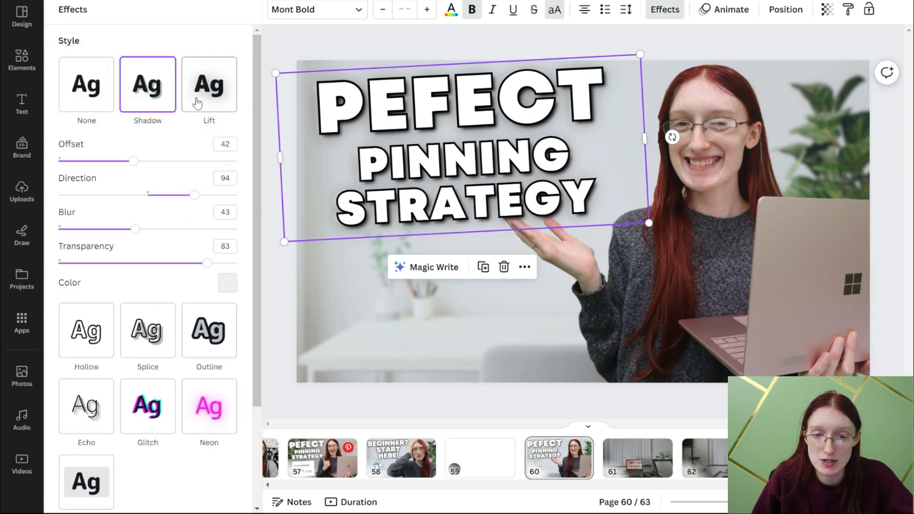
click(228, 283)
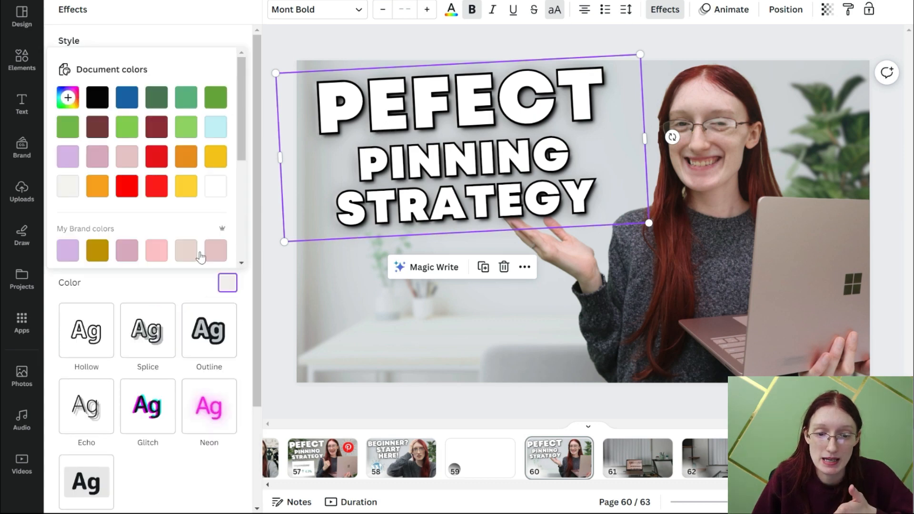
click(98, 108)
click(387, 50)
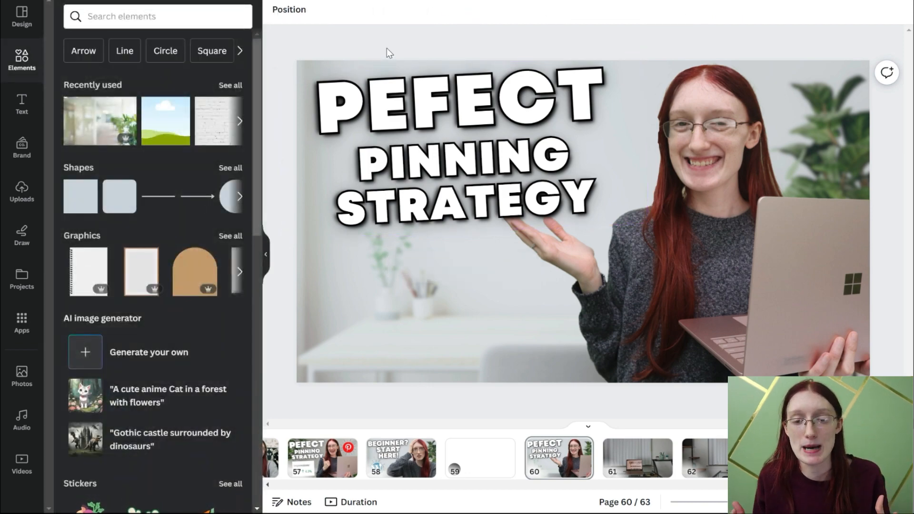
Step: Separate the outlined title from its glow layers, delete those layers, and move the outlined title back to the page's upper-left area
click(427, 115)
key(ctrl+d)
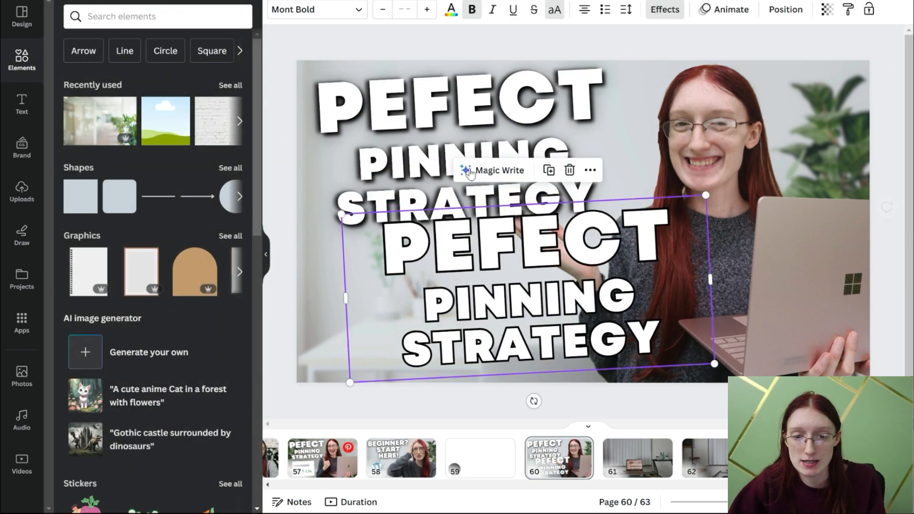
click(427, 117)
key(Delete)
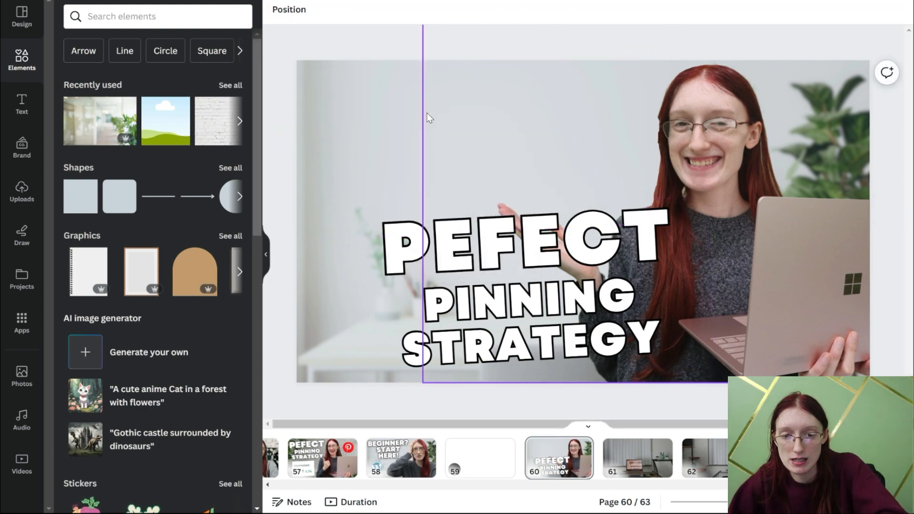
drag(504, 282, 443, 147)
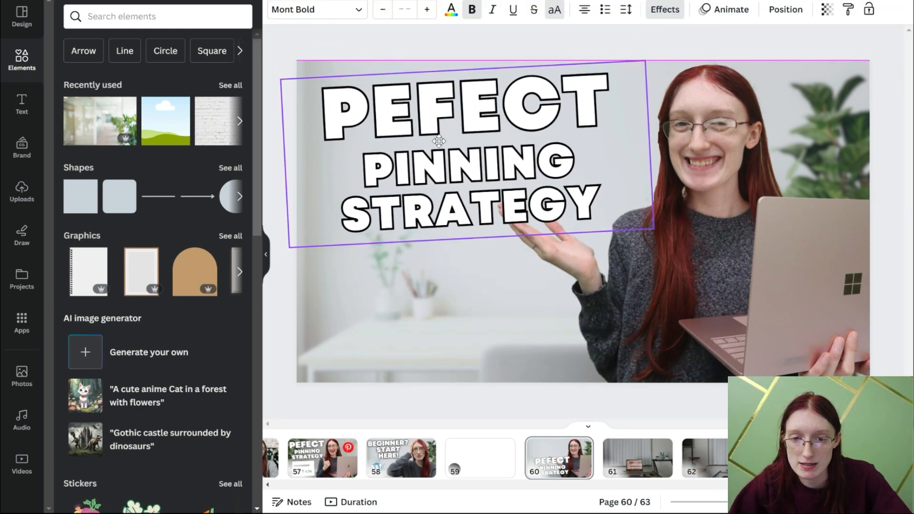
Step: Restore the glow layers behind the title and place a duplicate of the cut-out portrait over the original
click(482, 336)
click(281, 327)
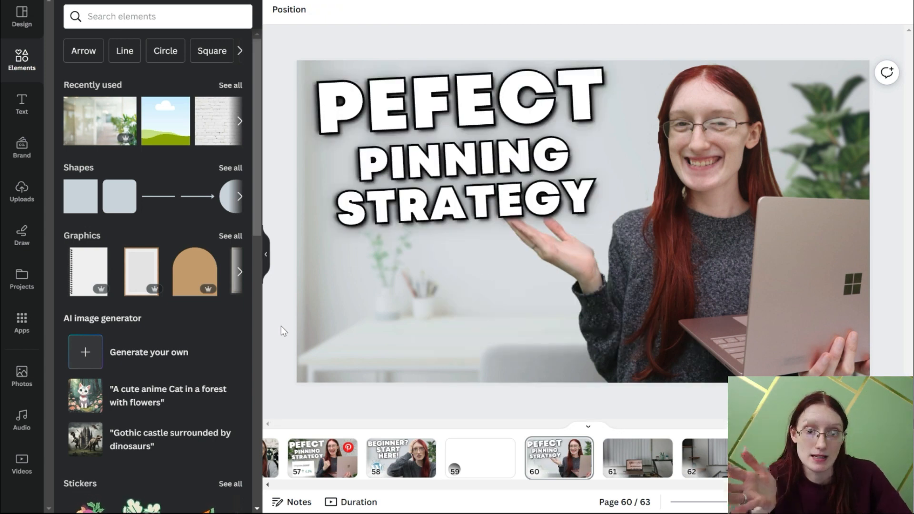
click(687, 264)
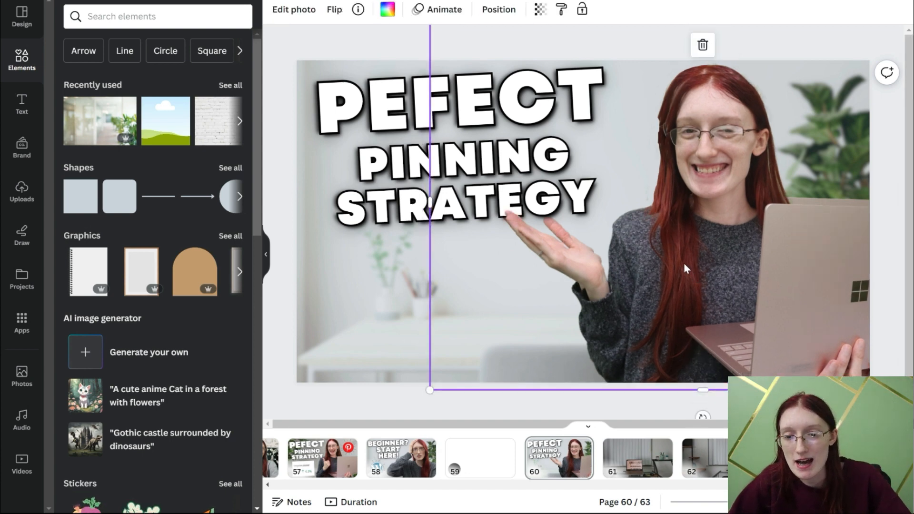
drag(686, 269, 682, 259)
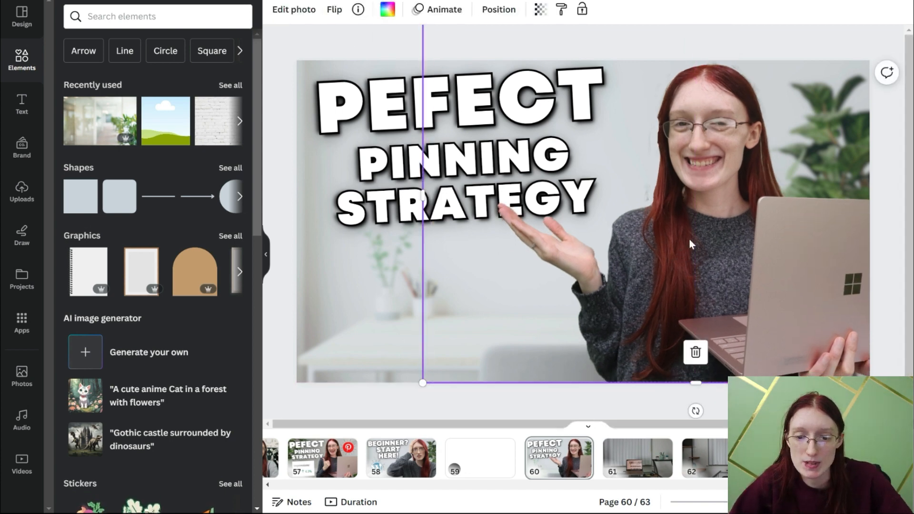
Step: Offset the portrait copy slightly and apply the Custom Duotone effect to it
click(279, 14)
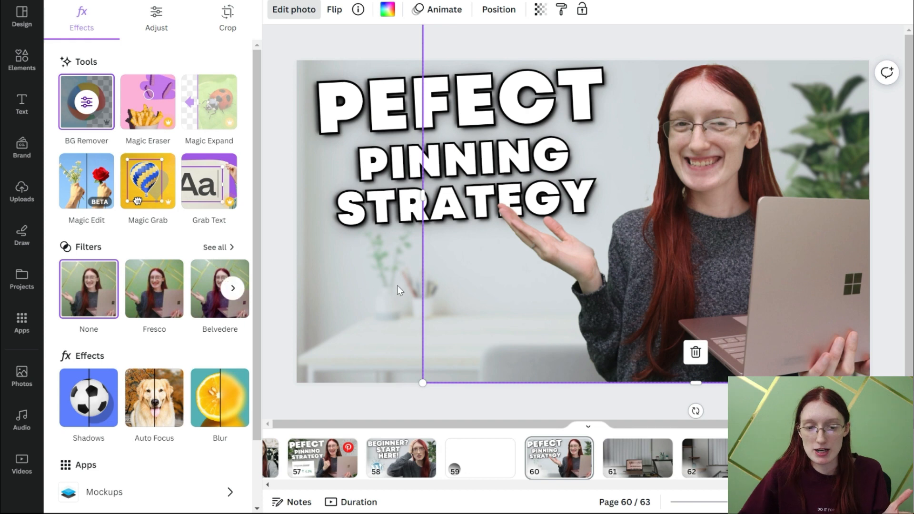
drag(670, 302, 677, 257)
click(239, 398)
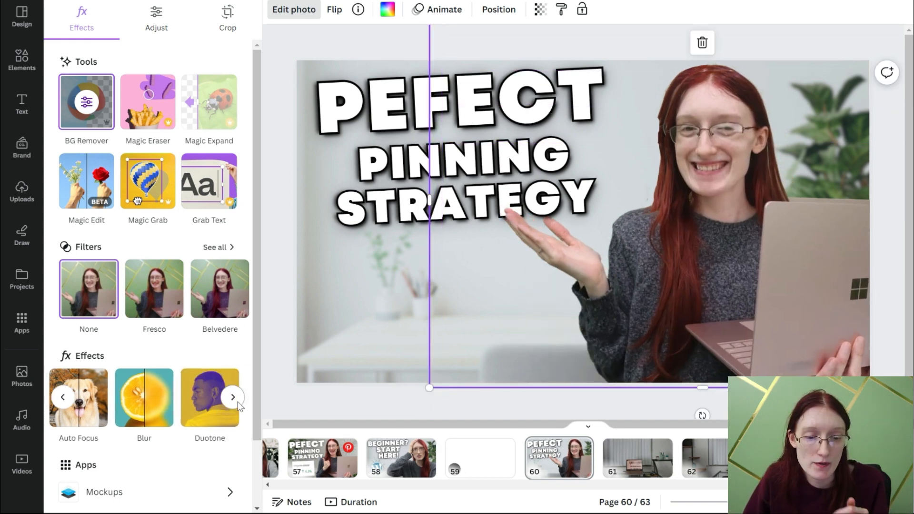
click(206, 406)
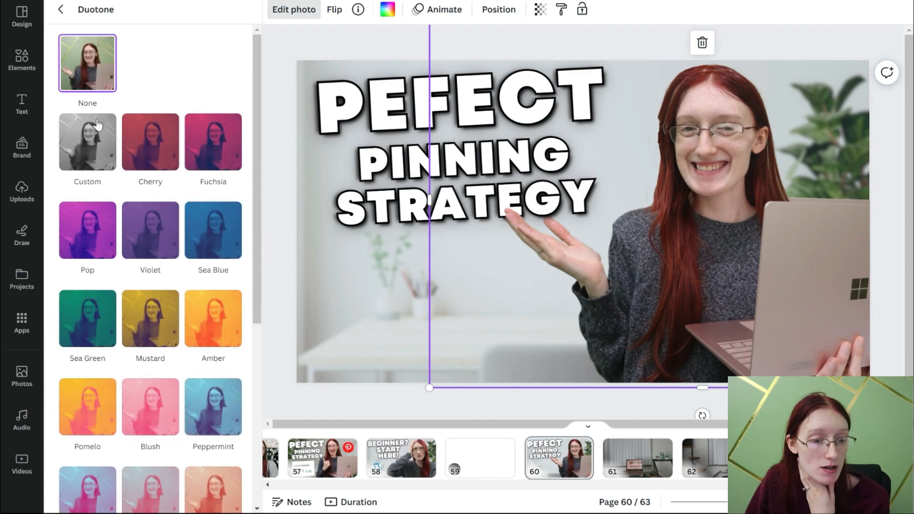
click(108, 170)
Step: Darken the Duotone highlights colour of the portrait copy to #000000 to turn it into a black silhouette
click(228, 220)
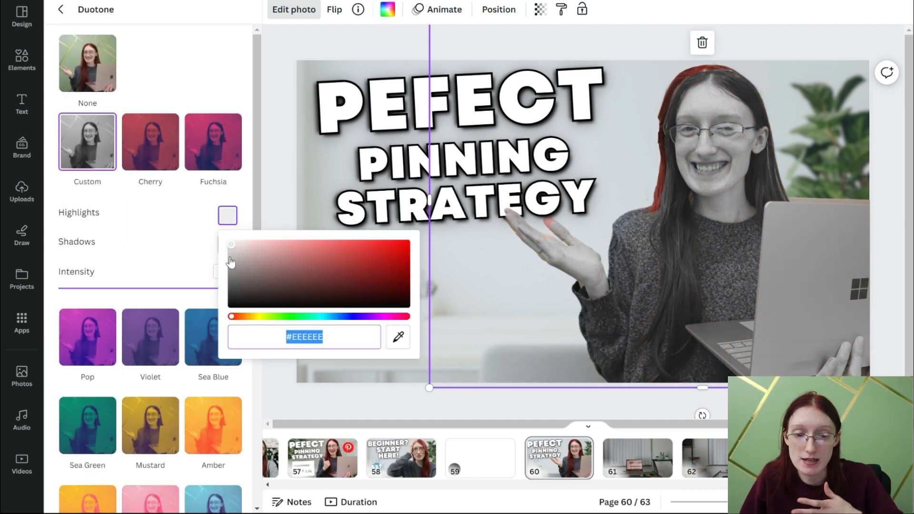
drag(230, 245, 232, 290)
click(201, 216)
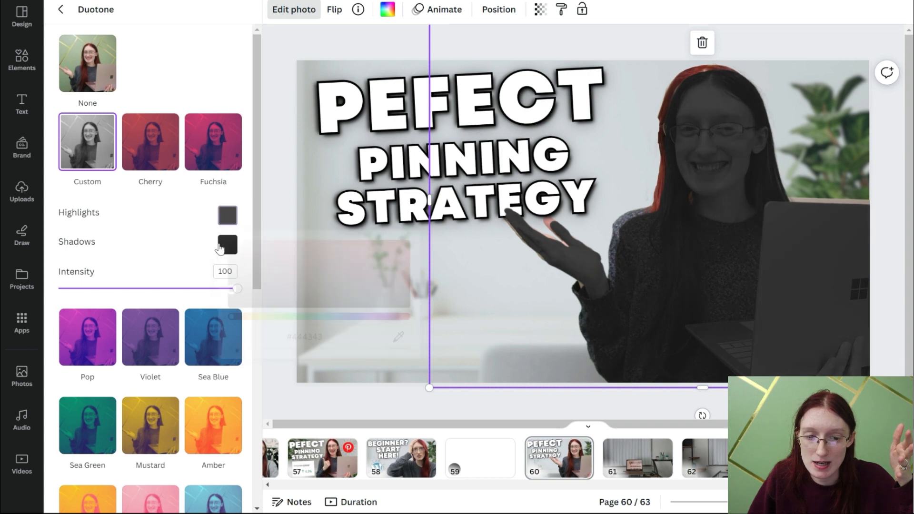
click(228, 244)
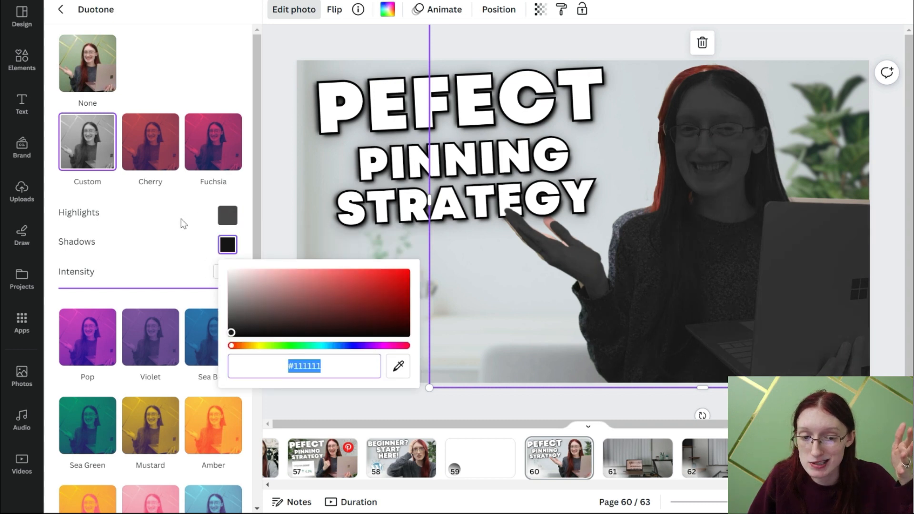
click(202, 212)
click(227, 215)
drag(275, 283, 229, 307)
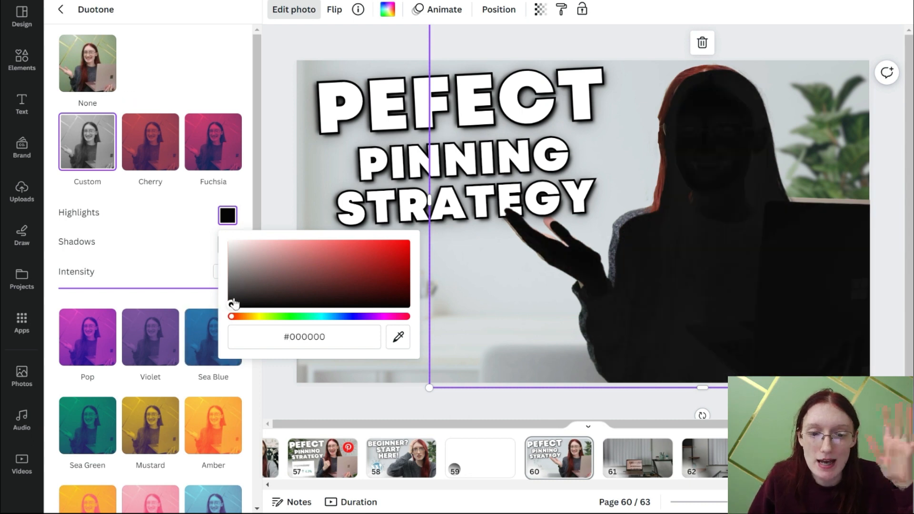
drag(231, 306, 219, 235)
drag(219, 267, 220, 309)
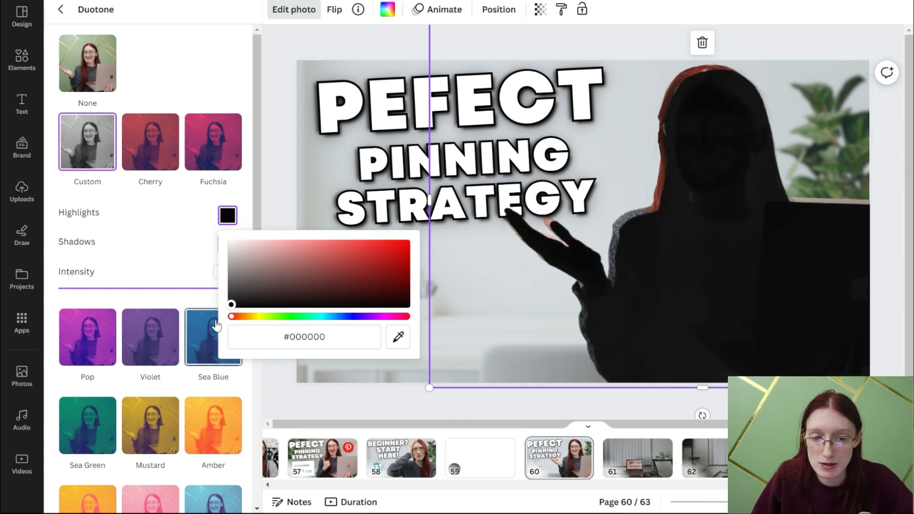
click(159, 241)
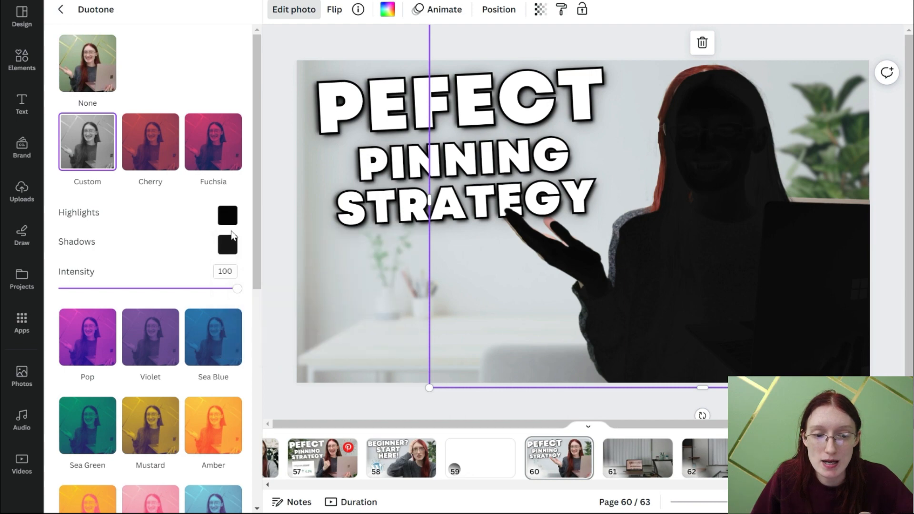
Step: Apply a Blur effect to the black silhouette copy with intensity 30
click(60, 9)
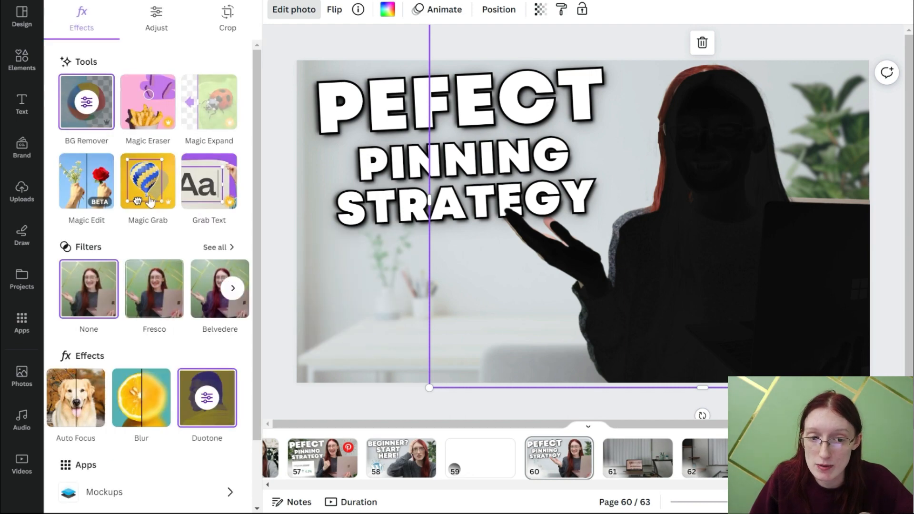
click(164, 419)
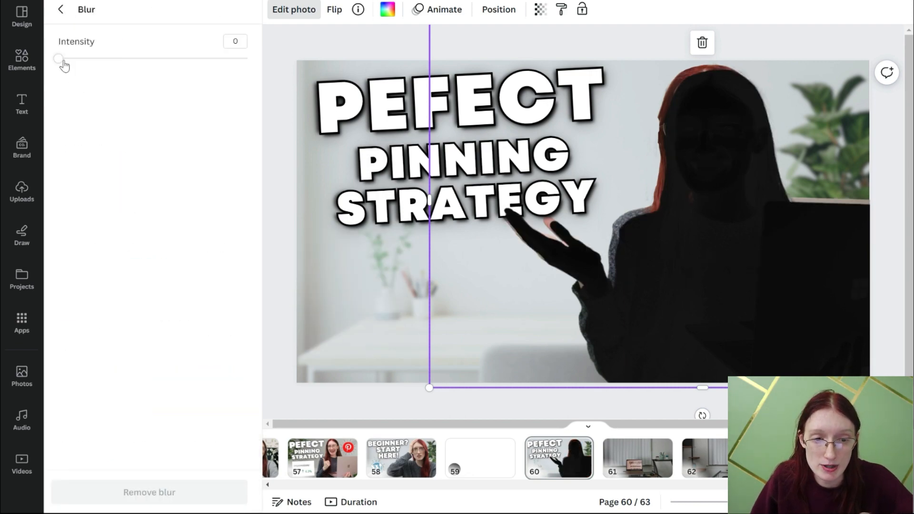
drag(59, 59, 115, 59)
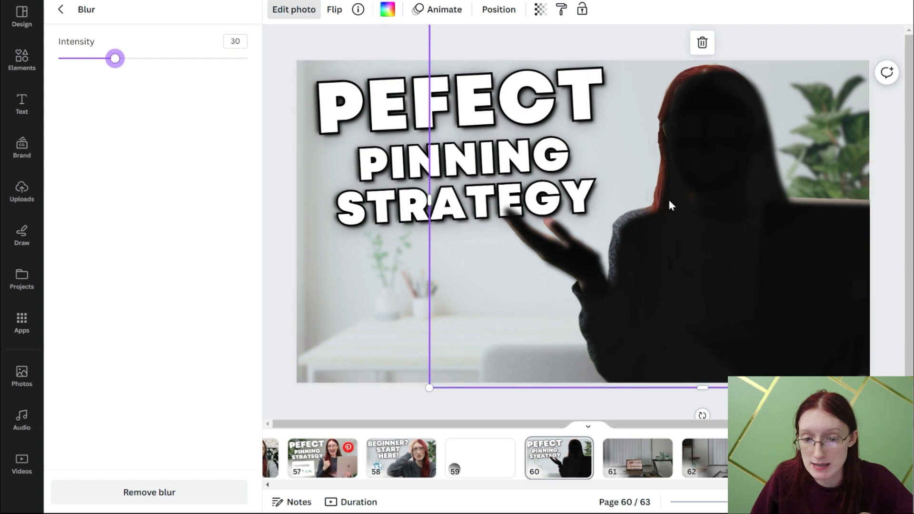
Step: Set the black silhouette's transparency to 52 and line it up over the portrait
click(540, 10)
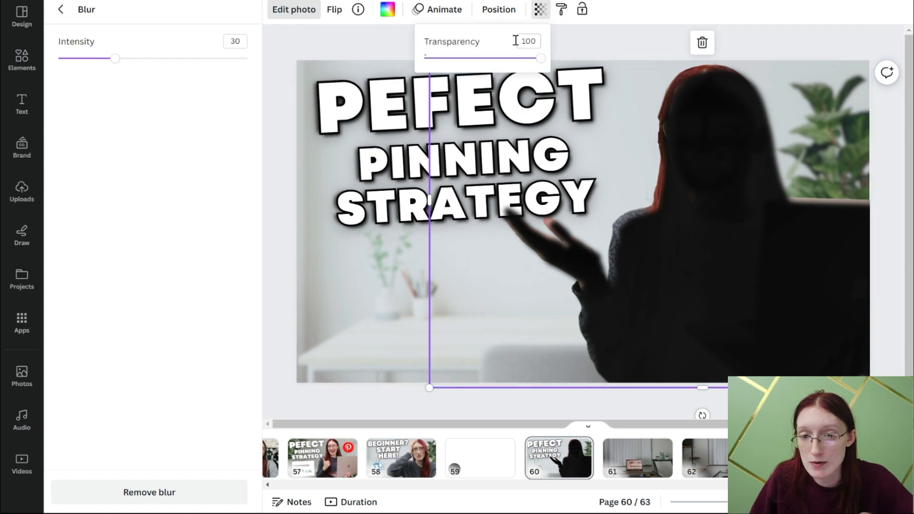
click(478, 58)
click(773, 280)
click(541, 10)
click(712, 229)
drag(713, 228, 707, 226)
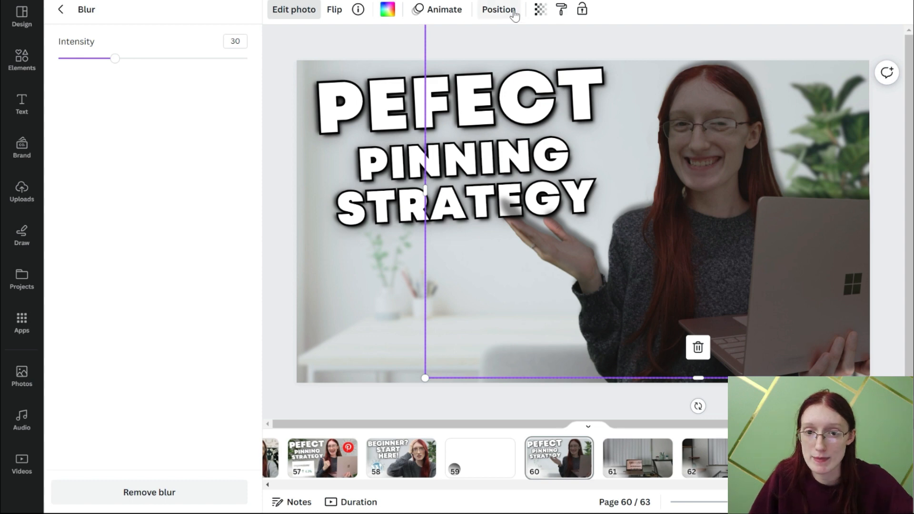
Step: Move the black silhouette behind the portrait in the layer order, shifting the portrait down and back to compare them
drag(180, 94, 191, 281)
click(701, 209)
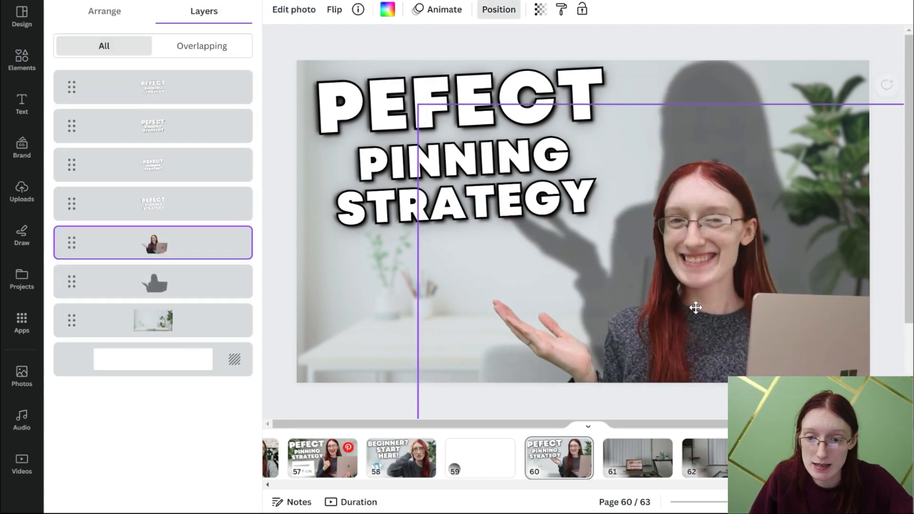
drag(709, 243, 694, 246)
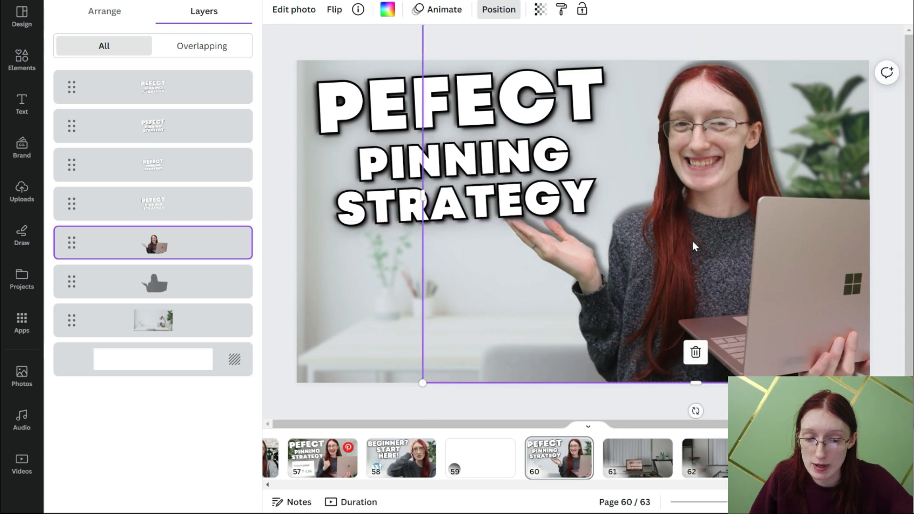
Step: Set the transparency of the black silhouette layer behind the portrait to 100
click(541, 9)
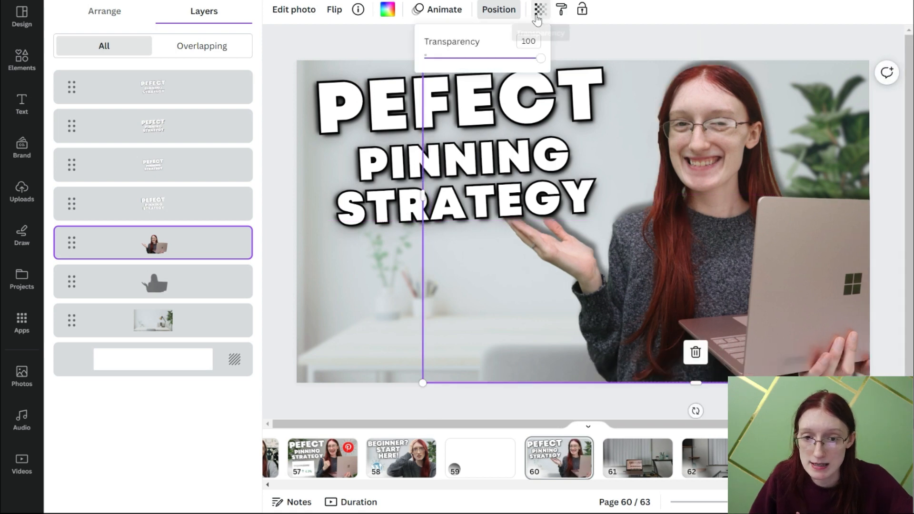
click(164, 291)
click(429, 9)
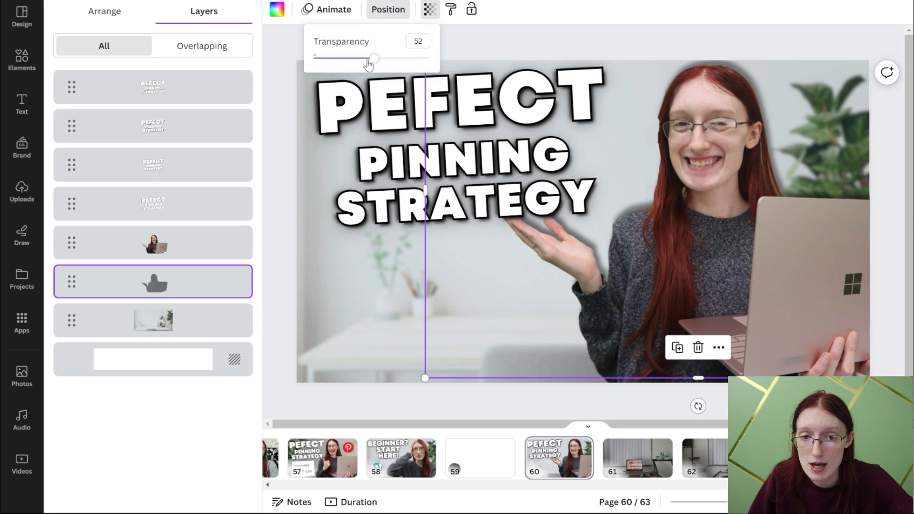
drag(369, 62, 498, 65)
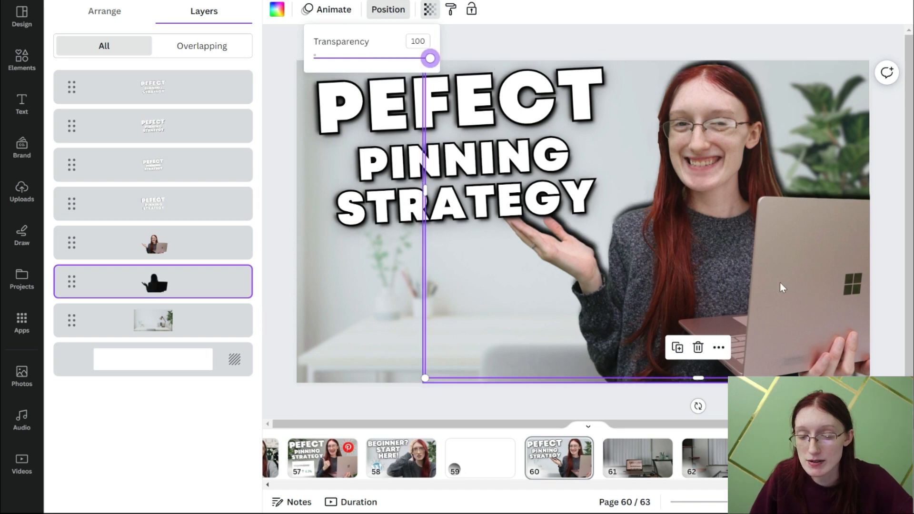
Step: Delete the blurred black silhouette copy of the portrait
click(276, 9)
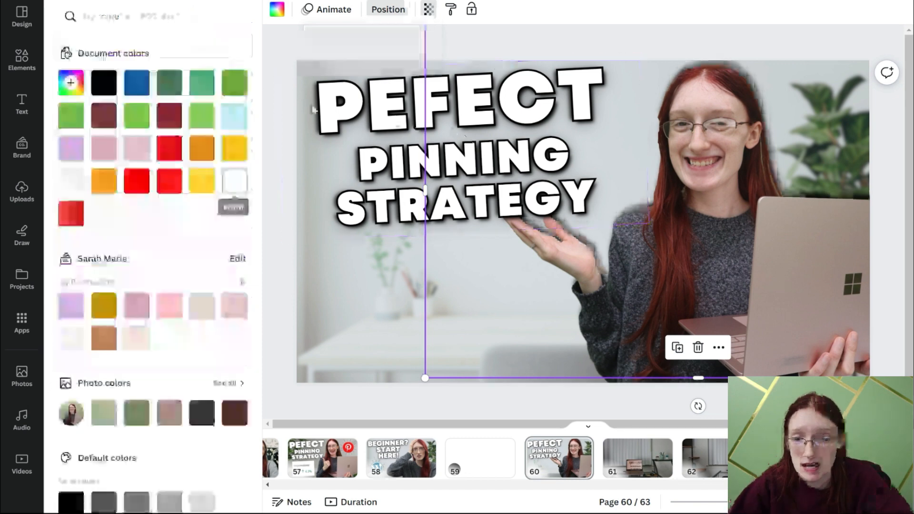
key(Escape)
click(681, 233)
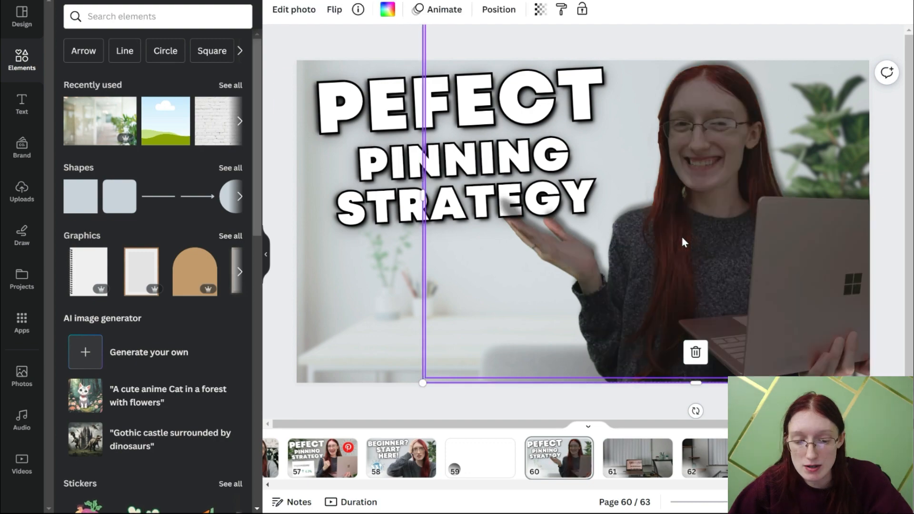
key(Delete)
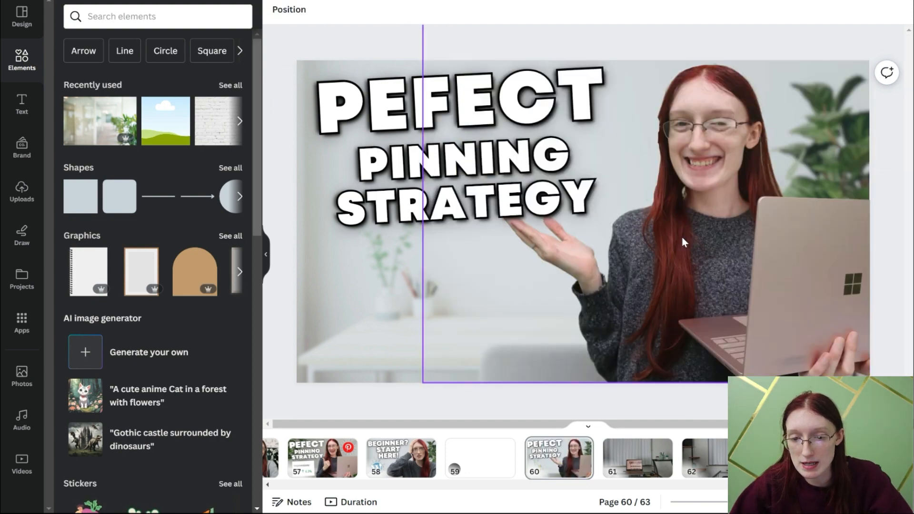
Step: Duplicate the cut-out portrait again and apply the Custom Duotone effect to the copy
click(682, 236)
click(294, 9)
click(238, 403)
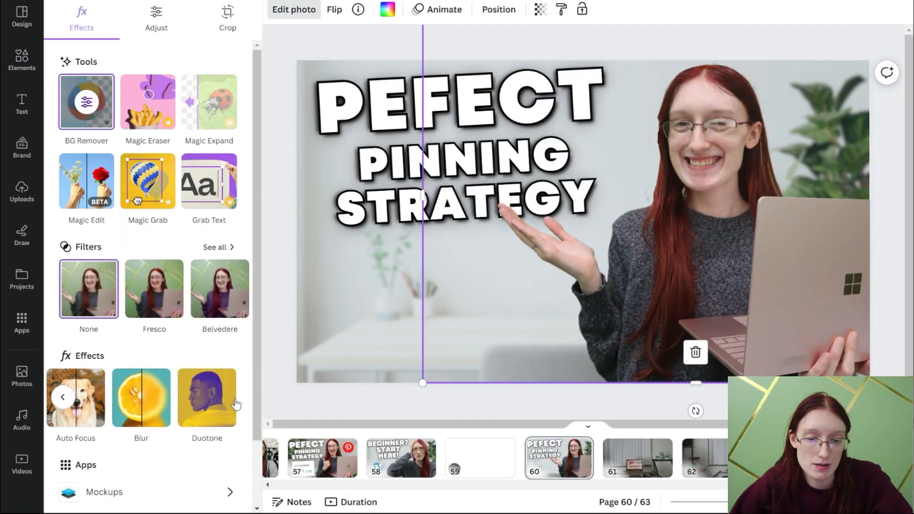
click(207, 404)
click(84, 145)
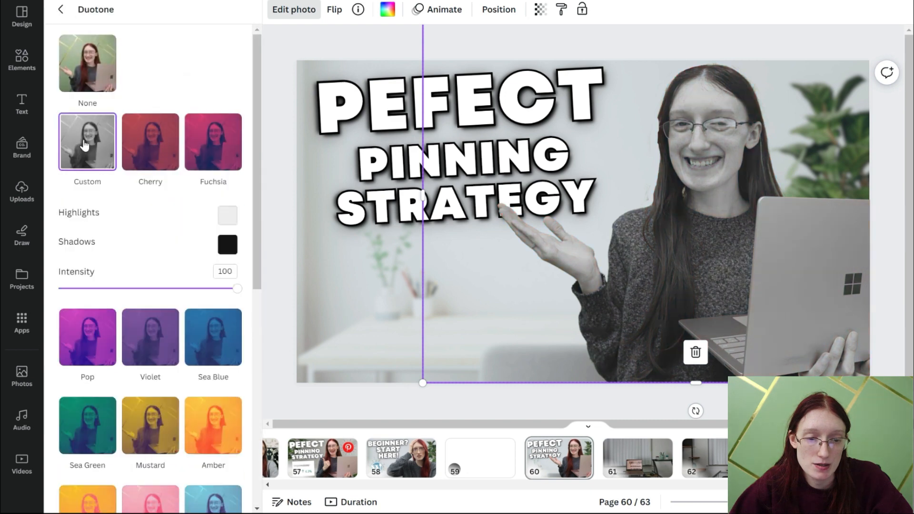
Step: Set the Duotone highlights of the portrait copy to white and its shadows to #FFFFFF
click(220, 222)
click(231, 245)
click(197, 239)
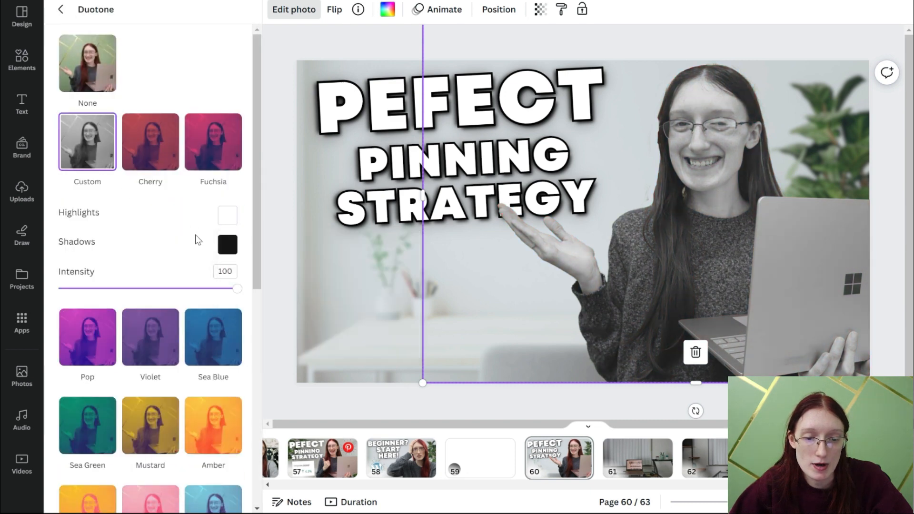
click(227, 244)
drag(237, 330, 231, 272)
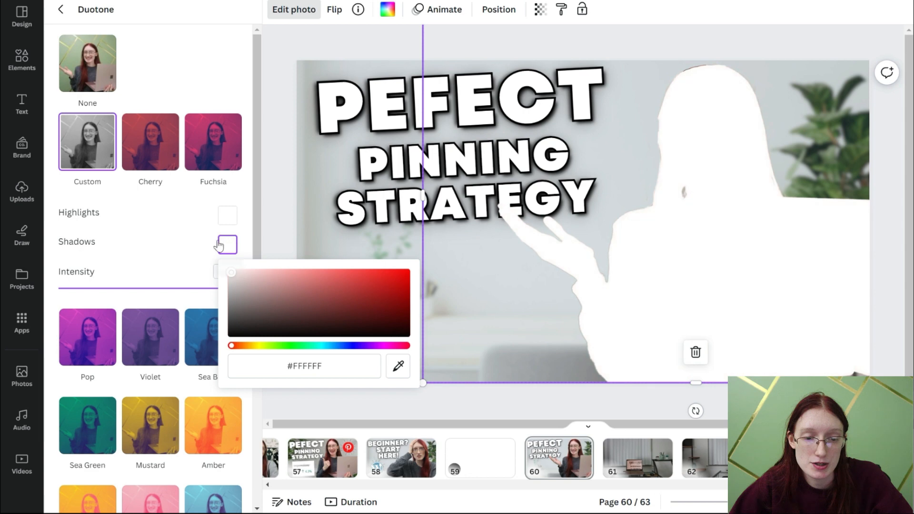
Step: Apply a Blur effect to the white silhouette copy with intensity 31
click(61, 13)
click(142, 411)
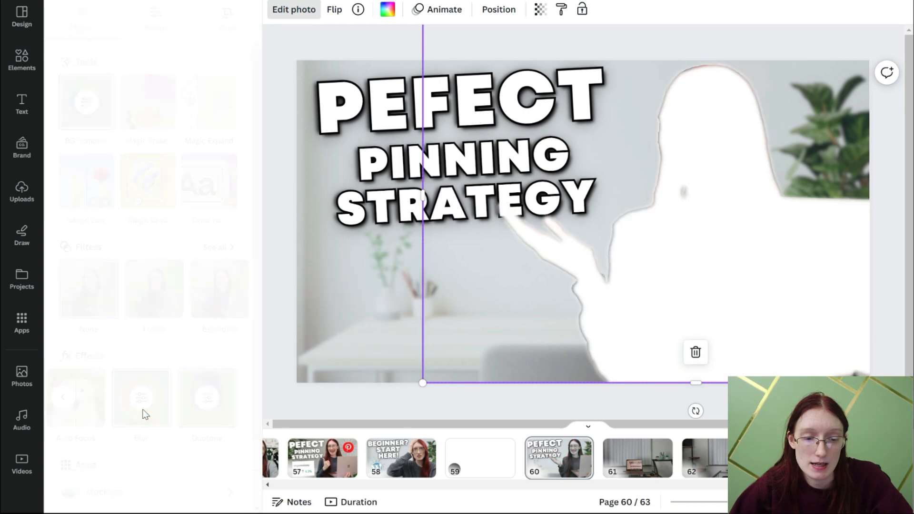
drag(107, 60, 118, 58)
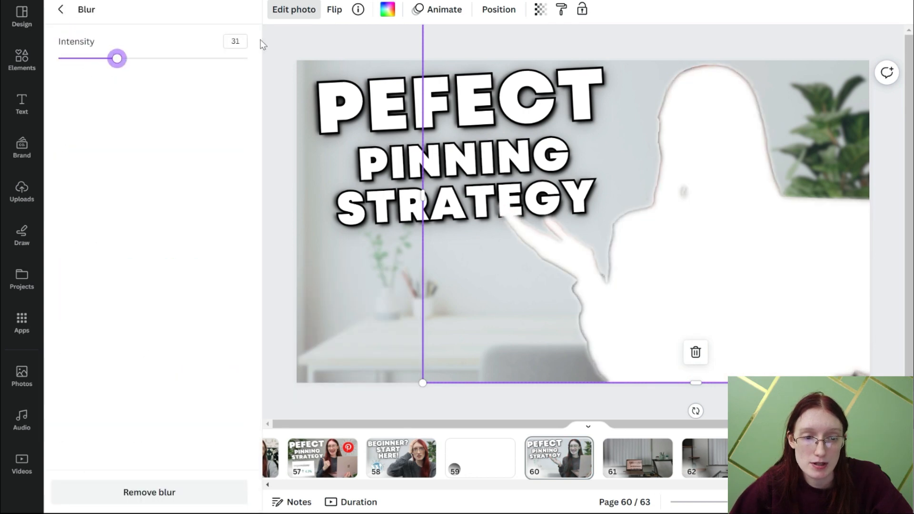
Step: Set the white silhouette's transparency to 53 and line it up over the portrait
click(537, 13)
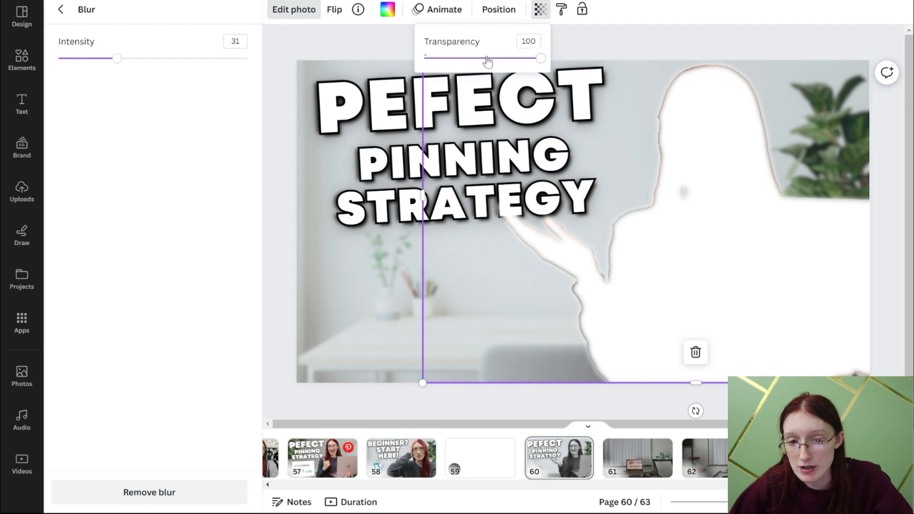
click(488, 59)
drag(759, 228, 762, 224)
Step: Set the white silhouette's transparency to 100 and move it behind the portrait in the layer order
click(541, 9)
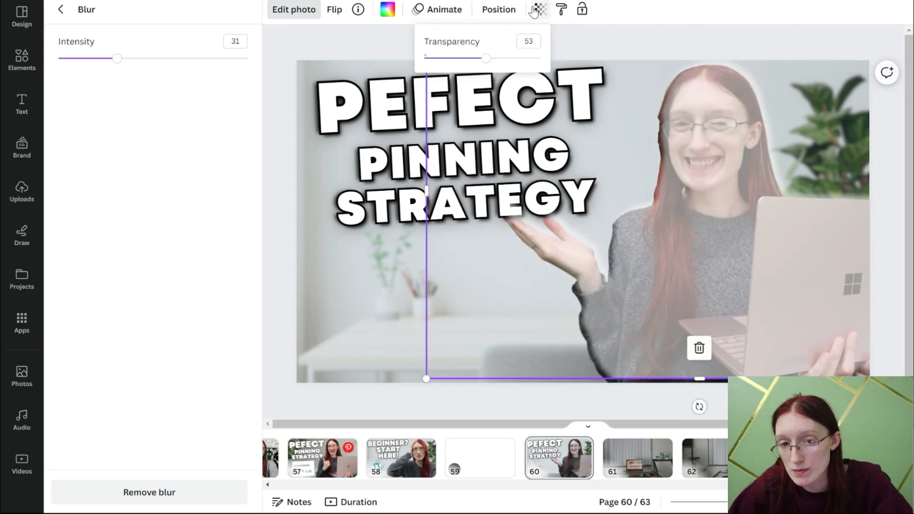
drag(486, 58, 553, 70)
click(499, 9)
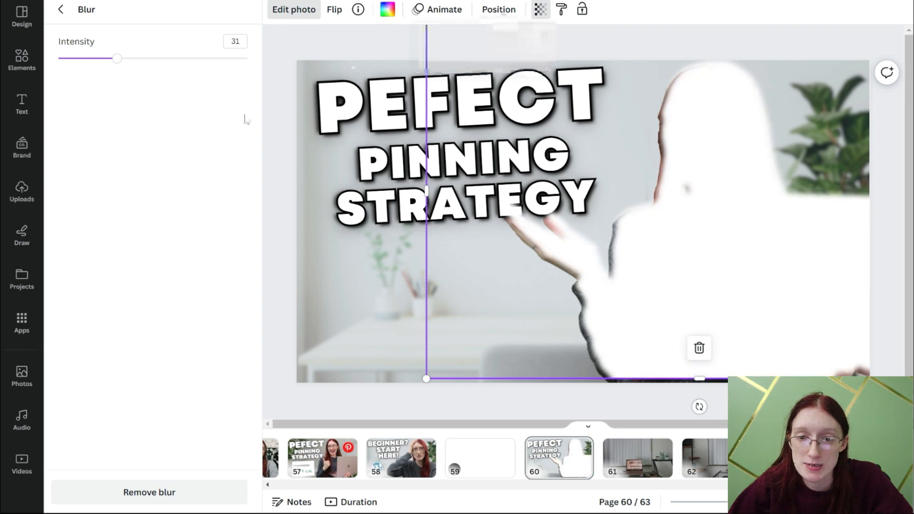
drag(162, 87, 152, 286)
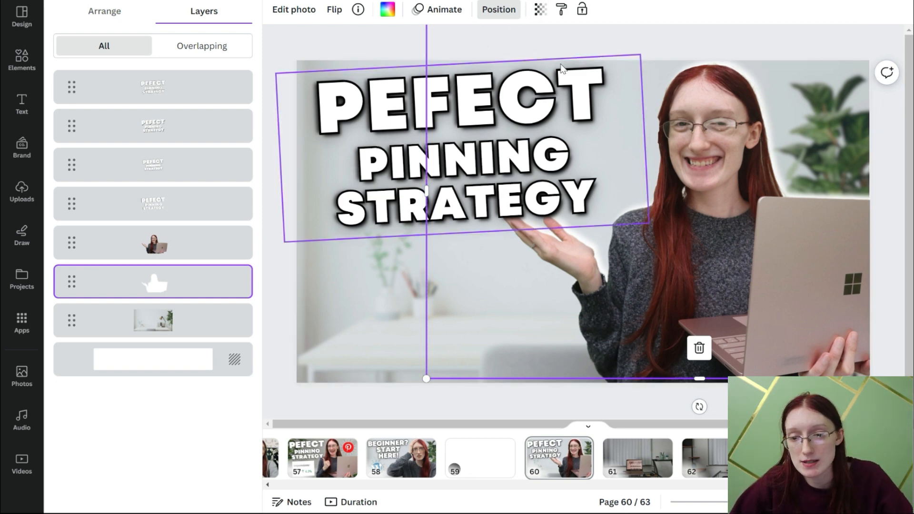
Step: Duplicate the white silhouette and place the copy behind the portrait in the layer order
mouse_move(203, 292)
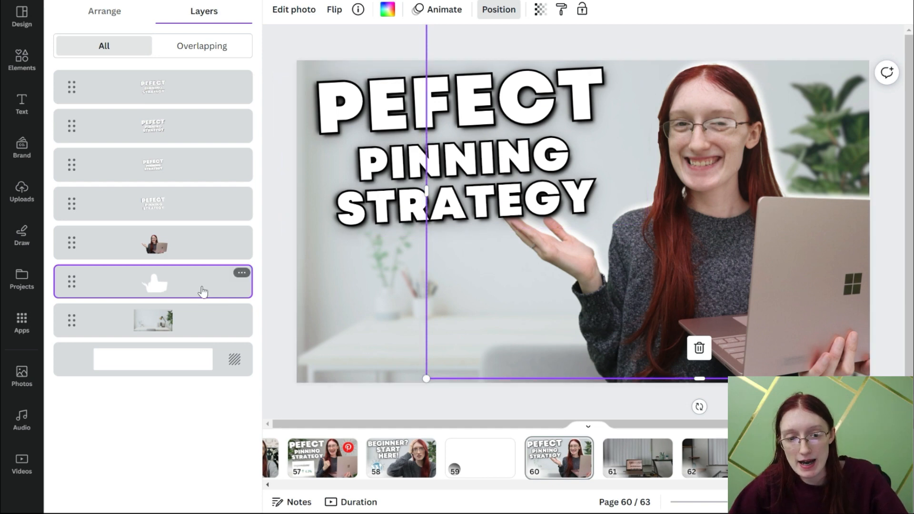
click(243, 274)
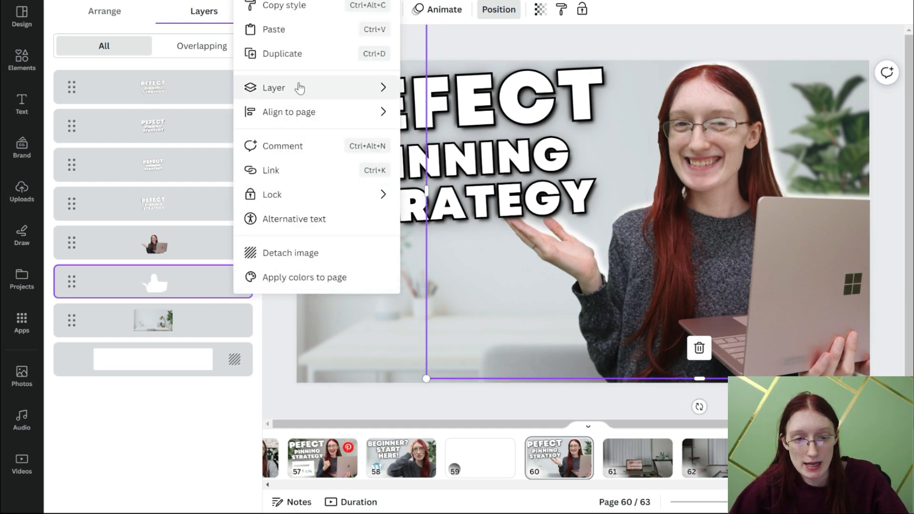
click(293, 60)
drag(179, 86, 178, 296)
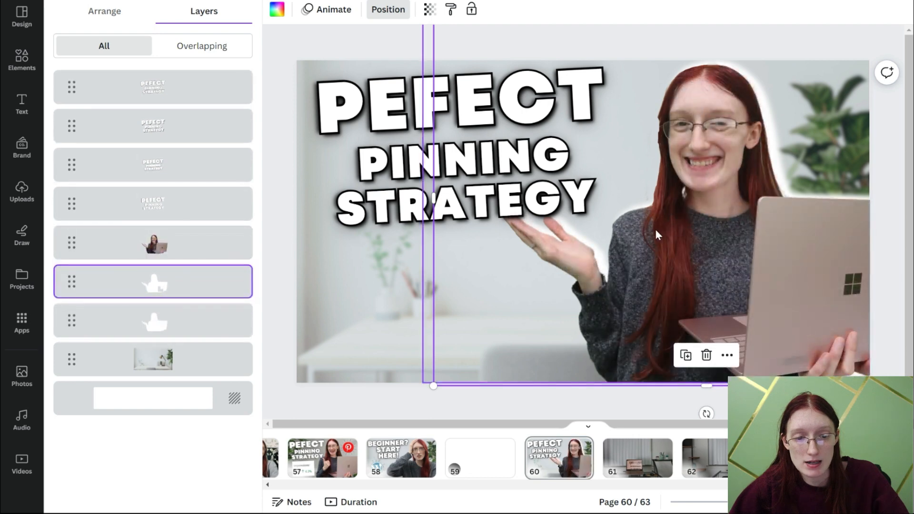
key(ctrl+z)
drag(198, 94, 180, 312)
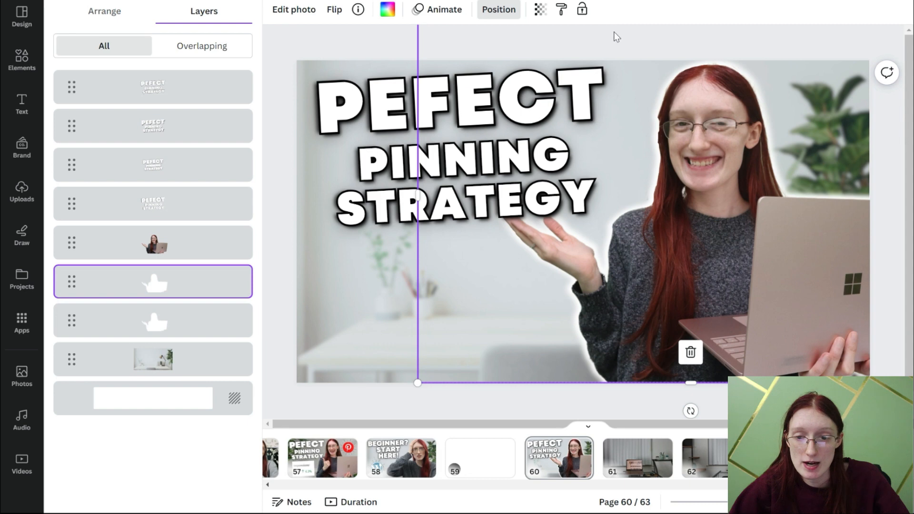
key(Escape)
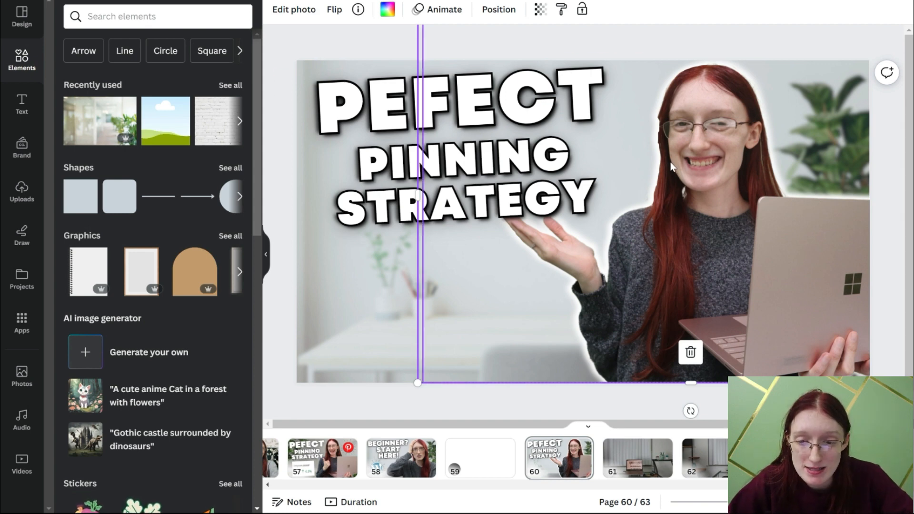
Step: Open the Blur effect settings of the white silhouette copy
click(687, 167)
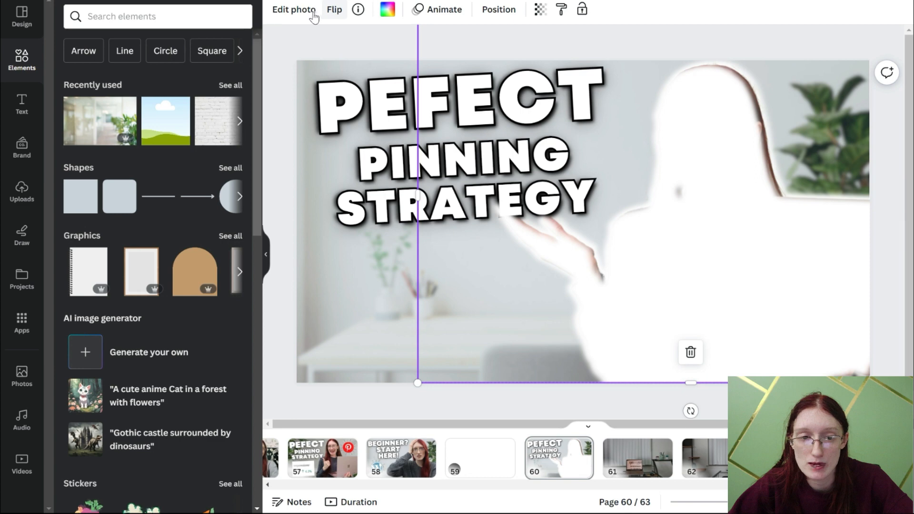
click(313, 15)
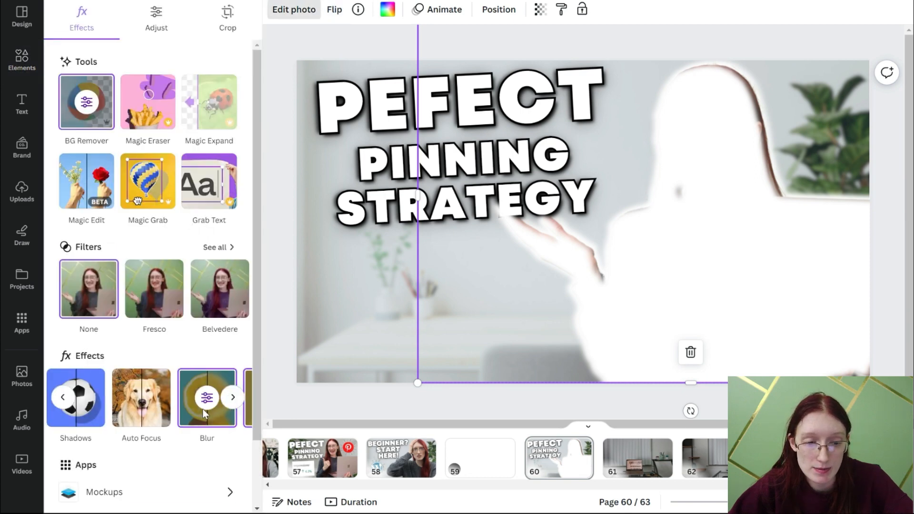
click(207, 398)
click(507, 35)
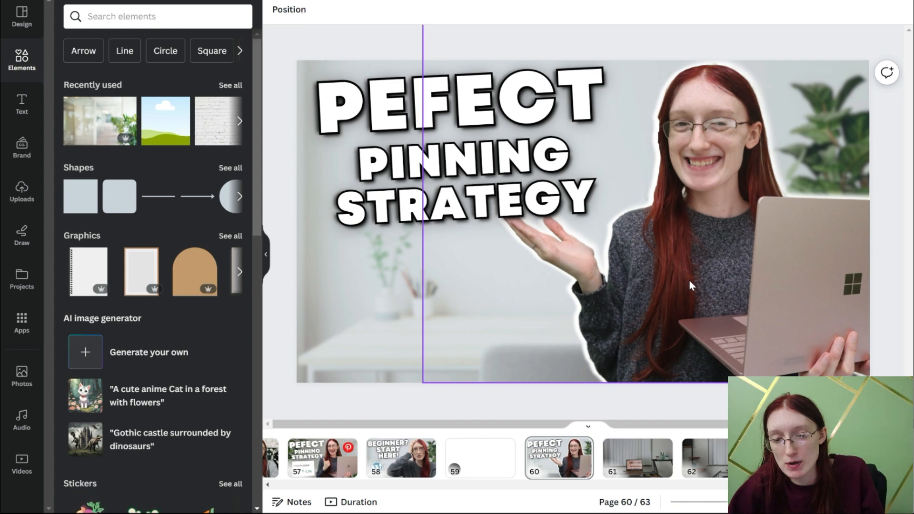
Step: Delete the blurred silhouette and bring the remaining white silhouette to the front of the layer order
click(675, 272)
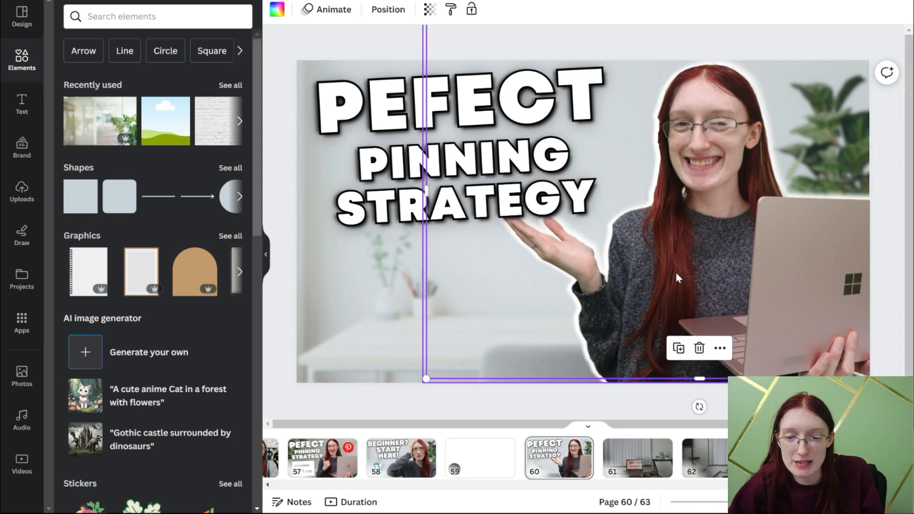
key(Escape)
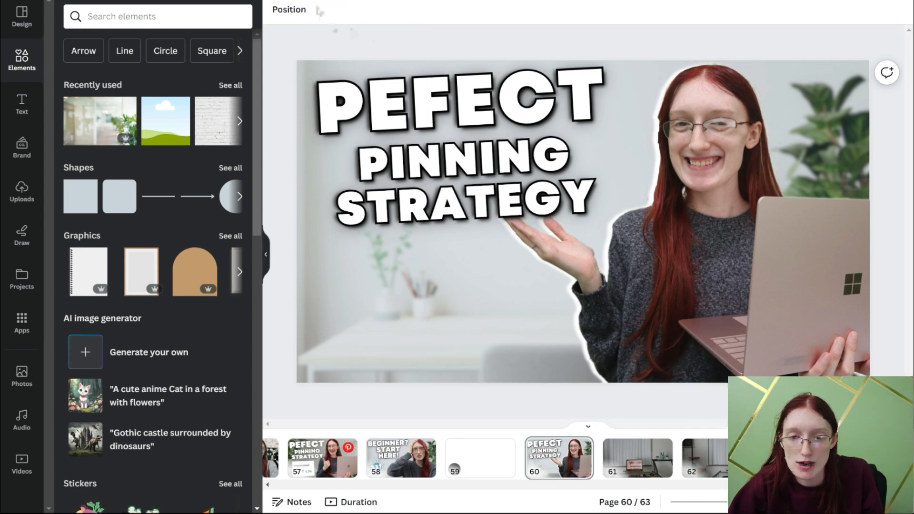
click(289, 9)
drag(218, 282, 219, 76)
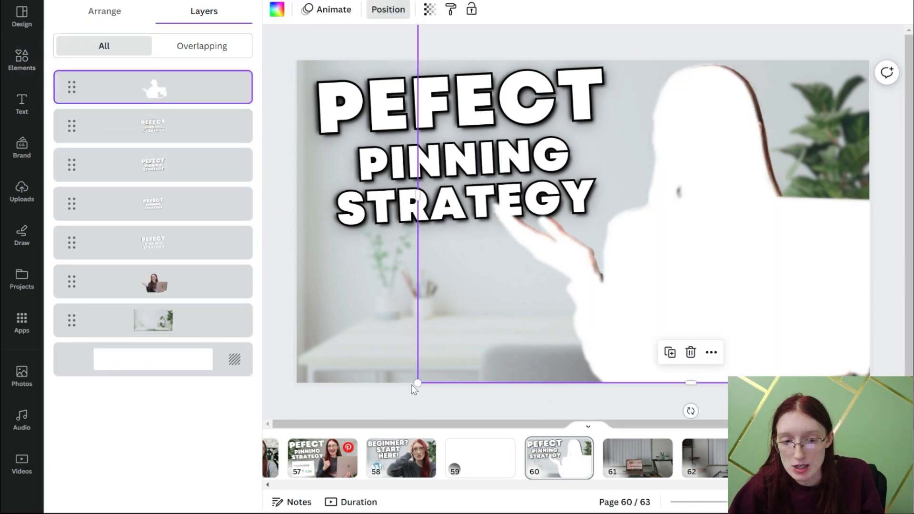
Step: Enlarge the white silhouette slightly and line it up over the portrait at 56 transparency
drag(418, 382, 388, 400)
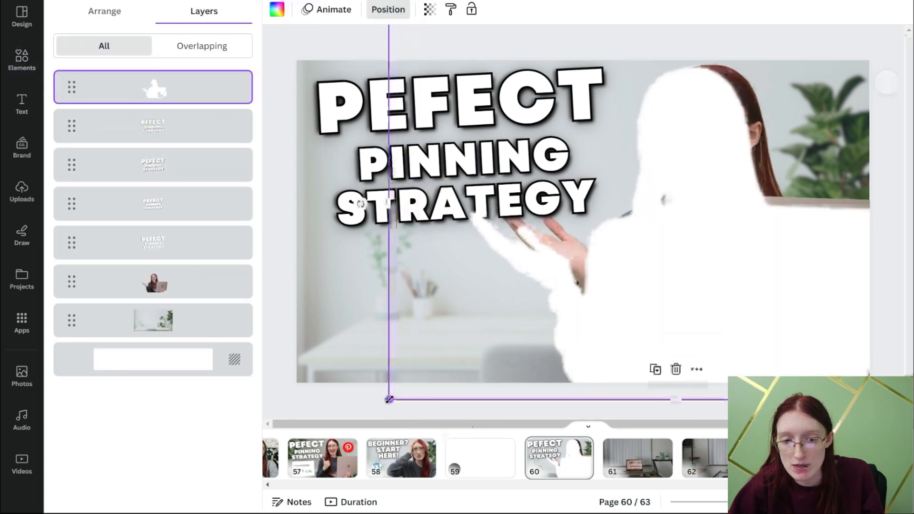
click(430, 10)
click(380, 58)
drag(723, 169, 741, 153)
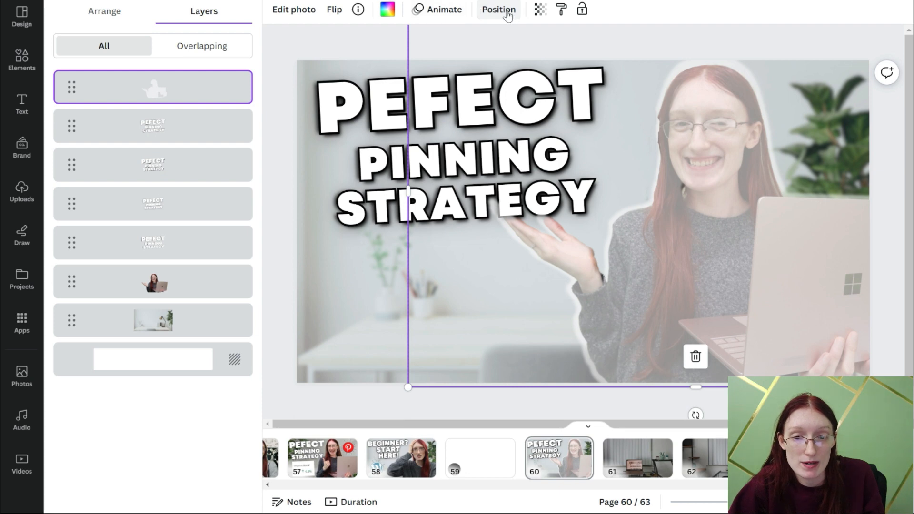
Step: Set the enlarged silhouette's transparency to 100 and move it behind the portrait in the layer order
click(539, 14)
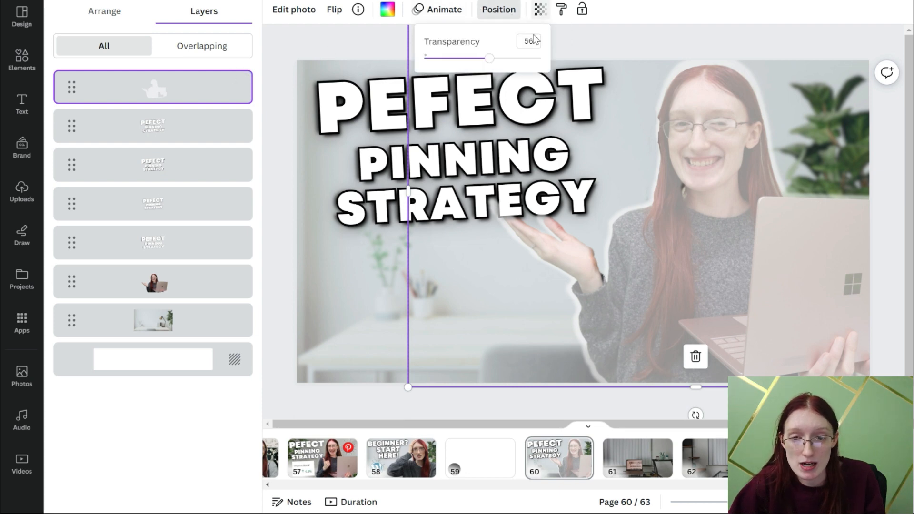
drag(496, 60, 541, 58)
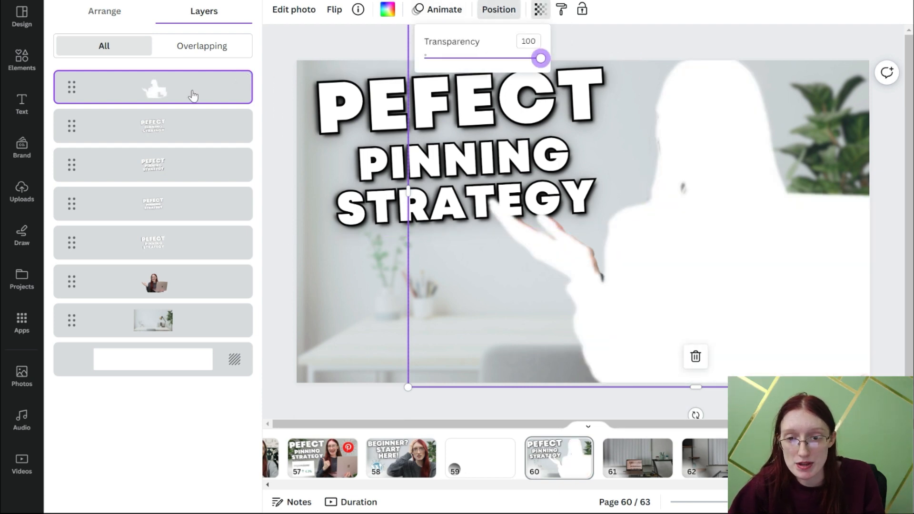
drag(166, 101, 175, 295)
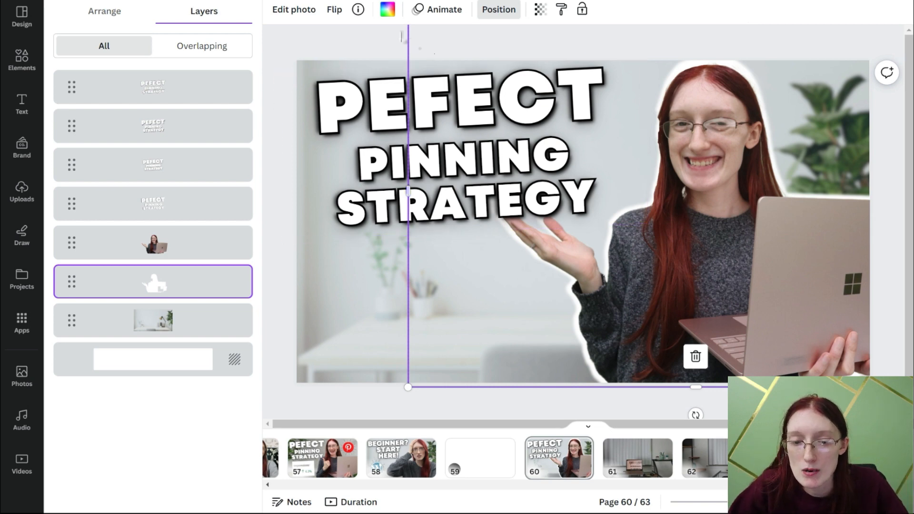
key(Escape)
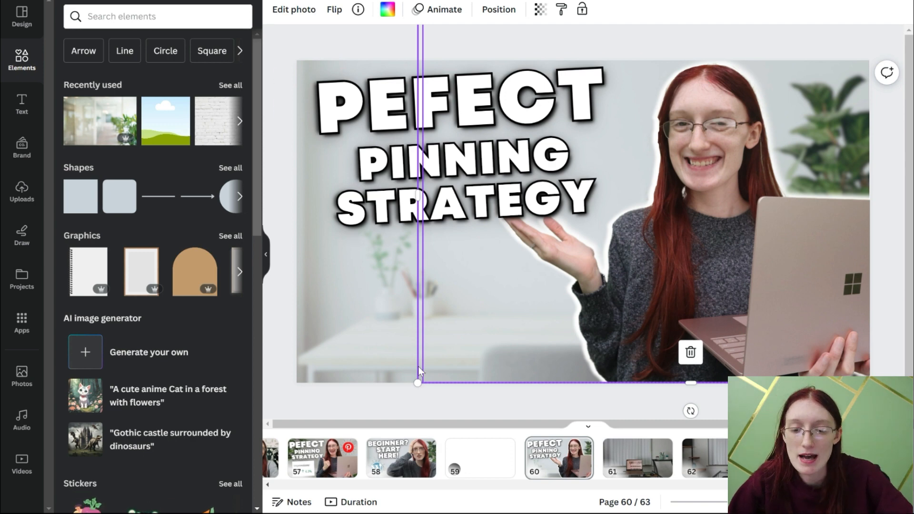
click(399, 409)
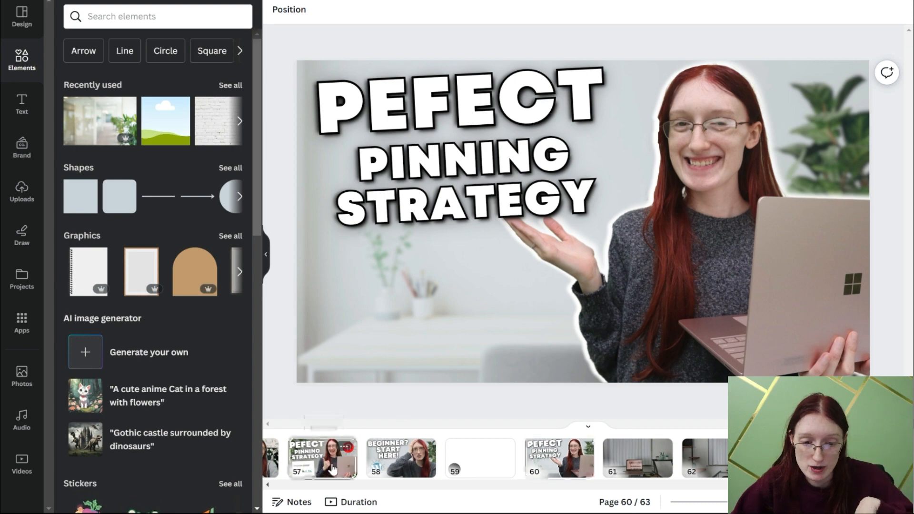
Step: Copy the tilted Impressions statistics image from page 57 onto page 60 below the title
click(332, 470)
click(416, 316)
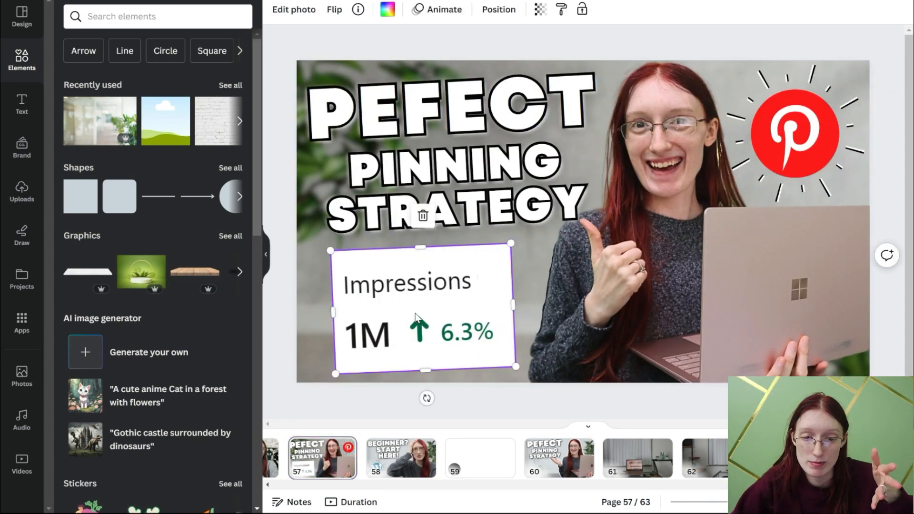
click(558, 457)
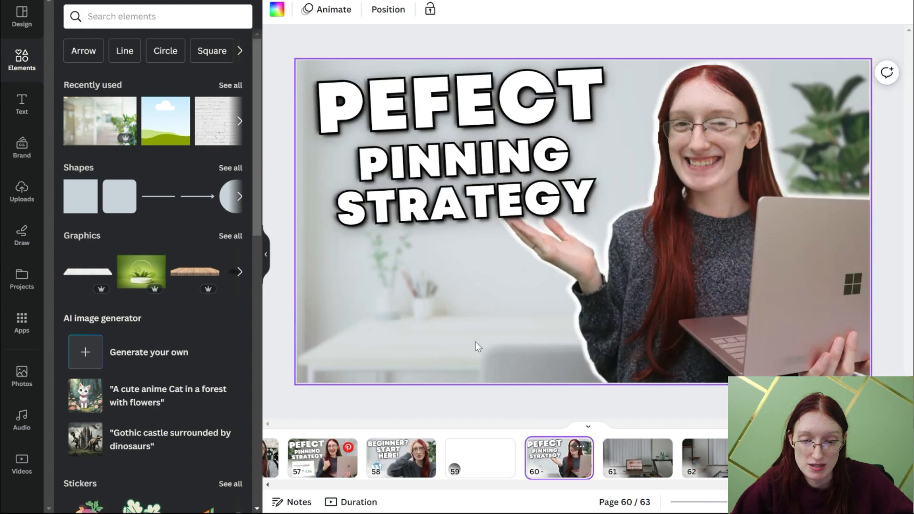
key(ctrl+v)
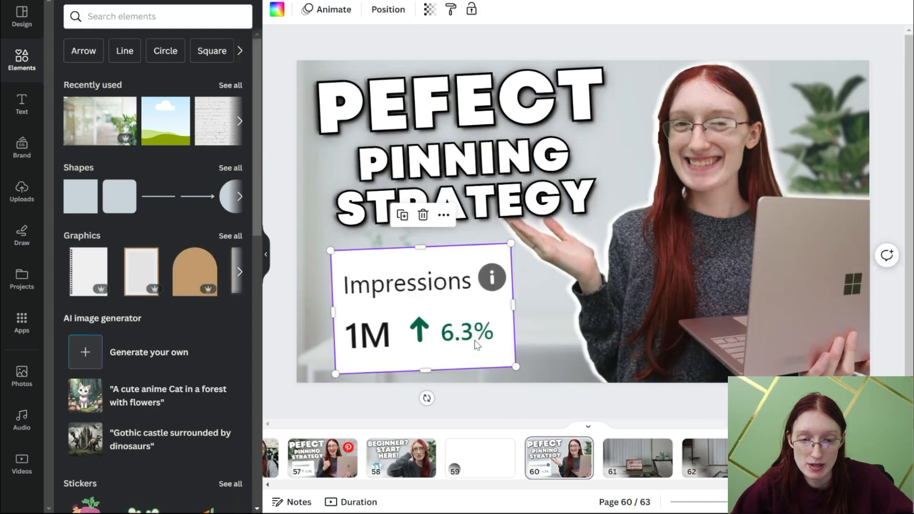
Step: Examine the full screenshot behind the Impressions image in crop mode, keeping the existing crop
click(395, 56)
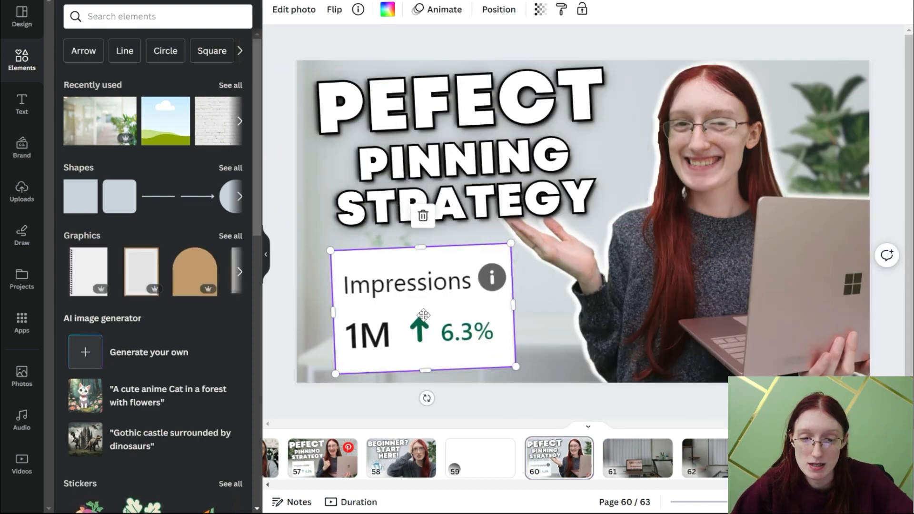
double_click(424, 318)
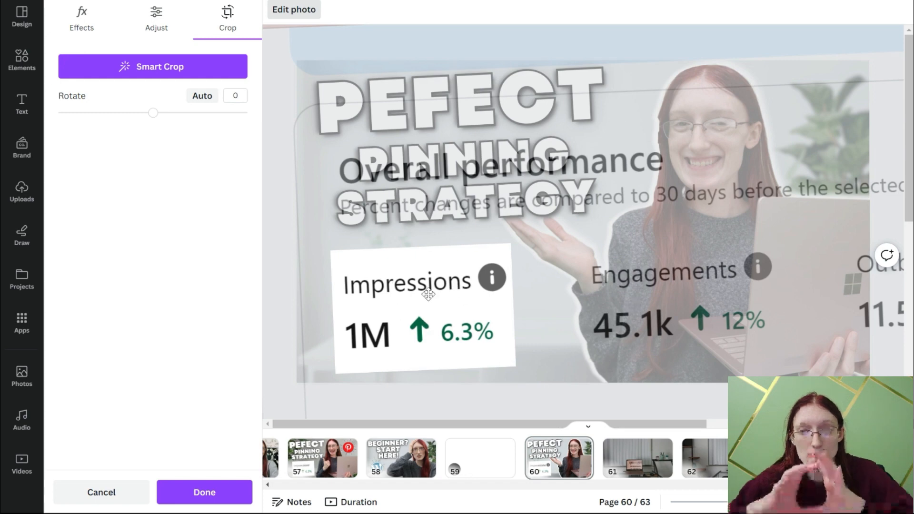
click(230, 495)
Step: Copy the small white cover shape from page 57 onto page 60 to hide the Impressions image's info icon
click(322, 457)
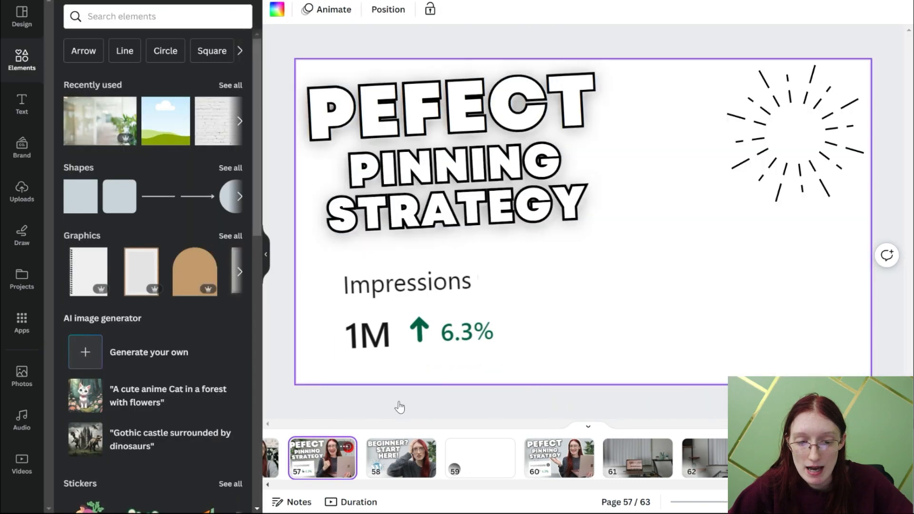
click(494, 279)
click(555, 450)
click(494, 280)
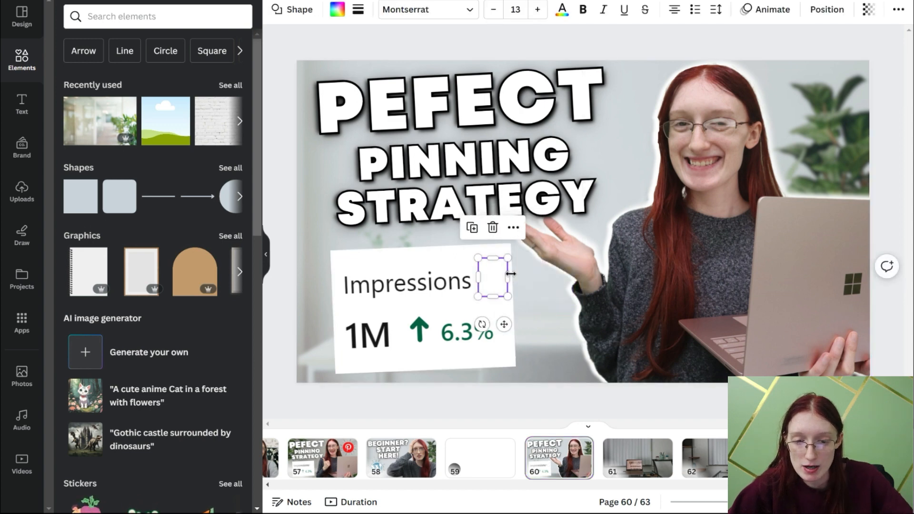
key(Delete)
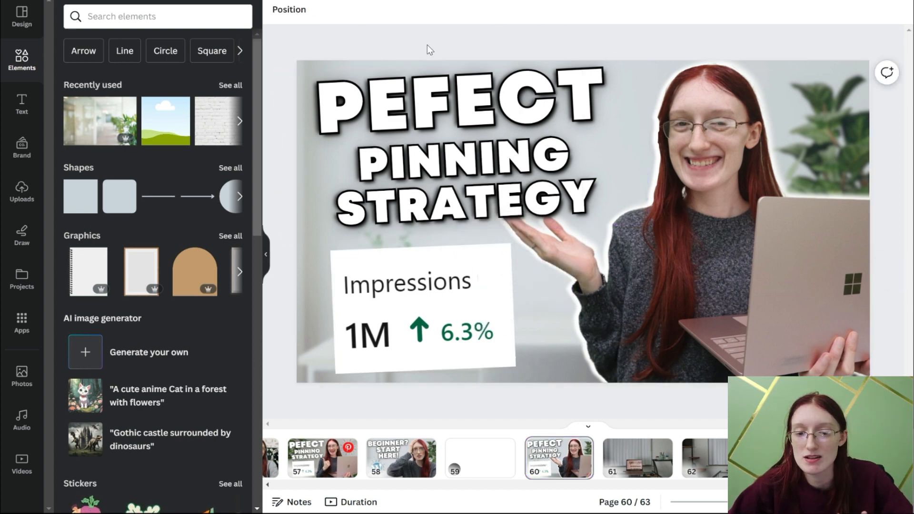
Step: Remove the leftover small graphic from page 59 so the page is blank
click(322, 457)
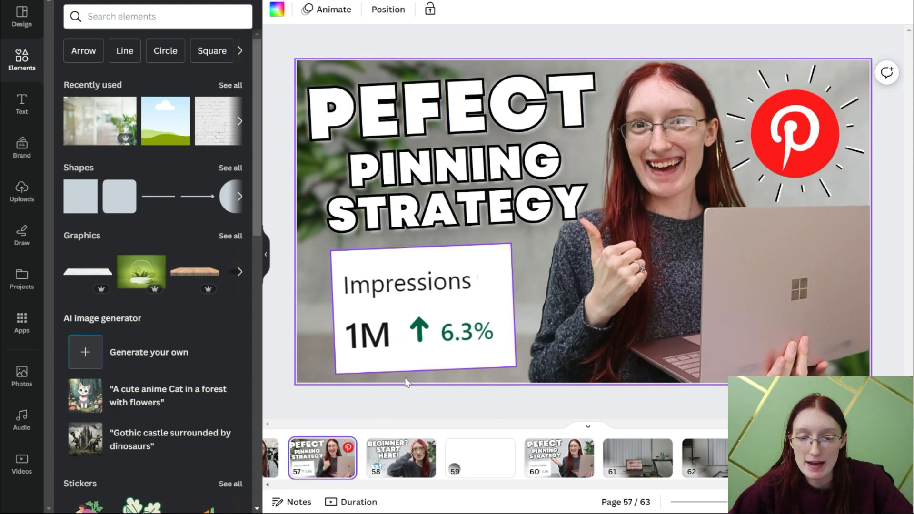
click(555, 469)
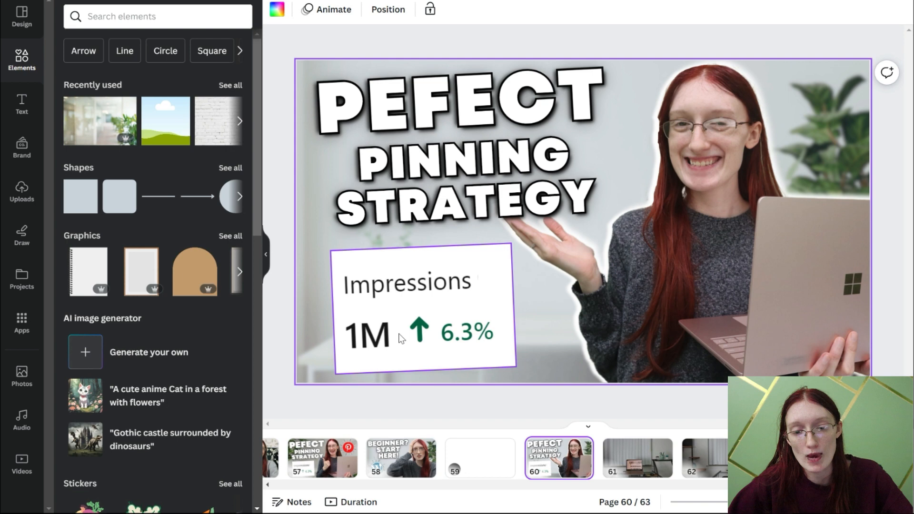
click(469, 455)
click(402, 359)
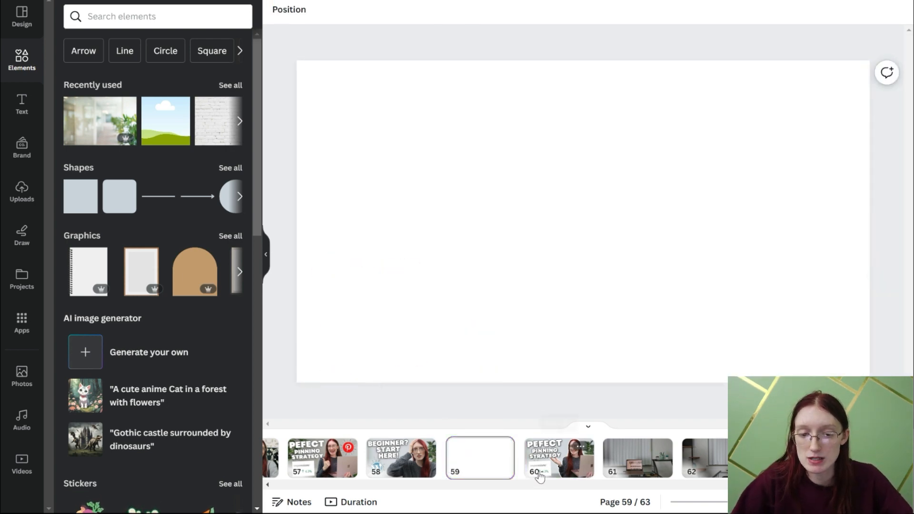
Step: Copy the Impressions image from page 60 onto blank page 59
scroll(405, 341, down, 3)
click(445, 339)
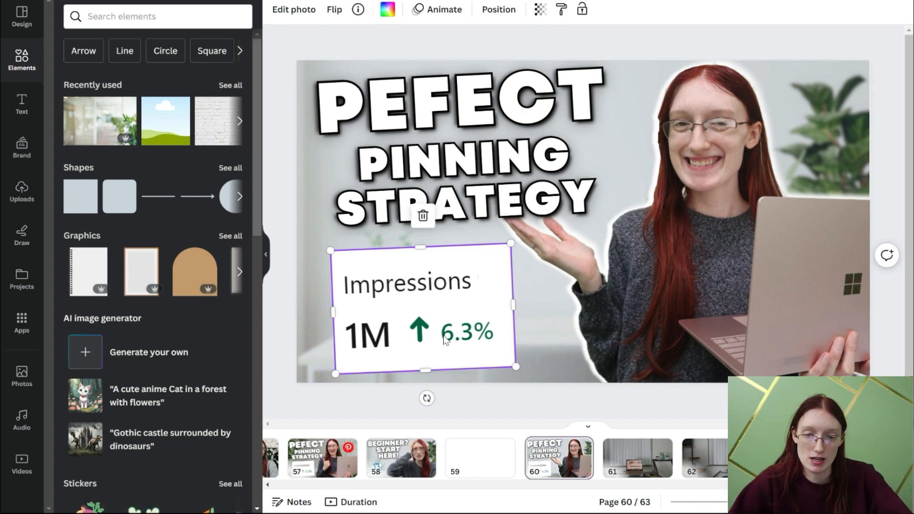
click(466, 472)
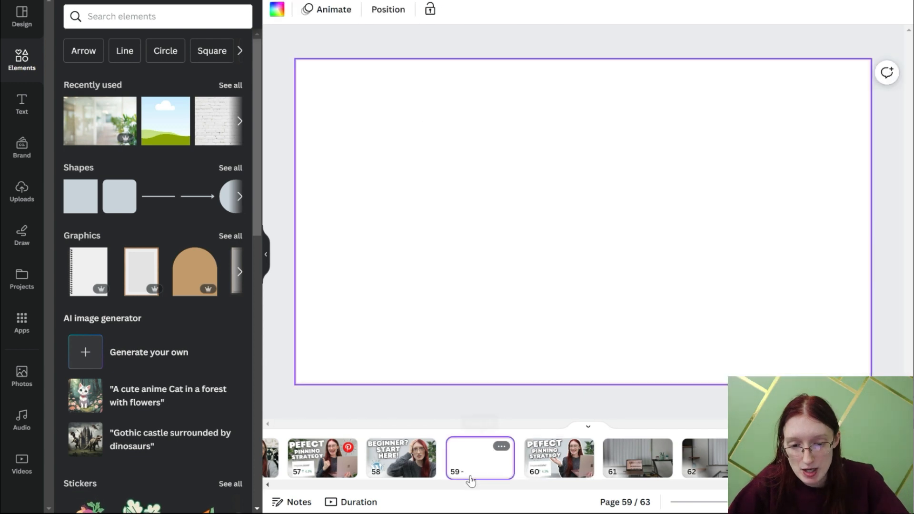
key(ctrl+v)
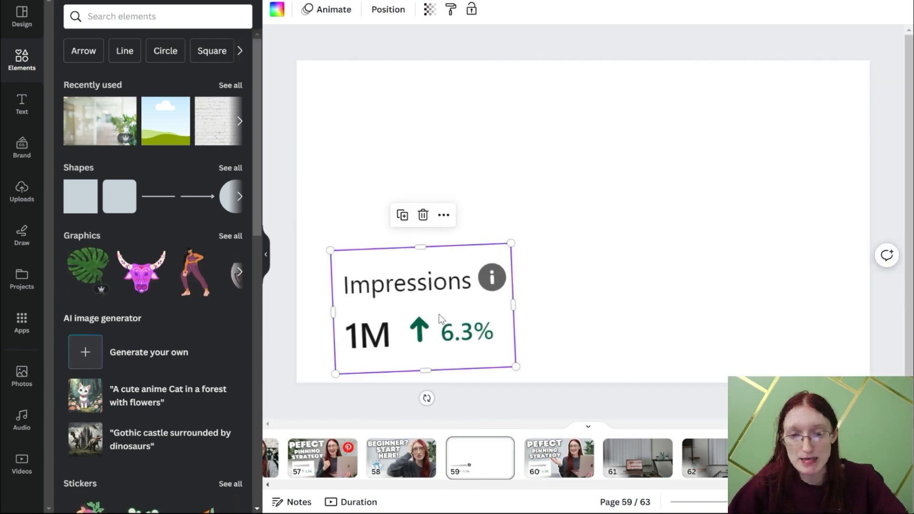
Step: Turn the Impressions card on page 59 into a solid black rectangle on a white page
click(276, 8)
click(104, 82)
click(370, 133)
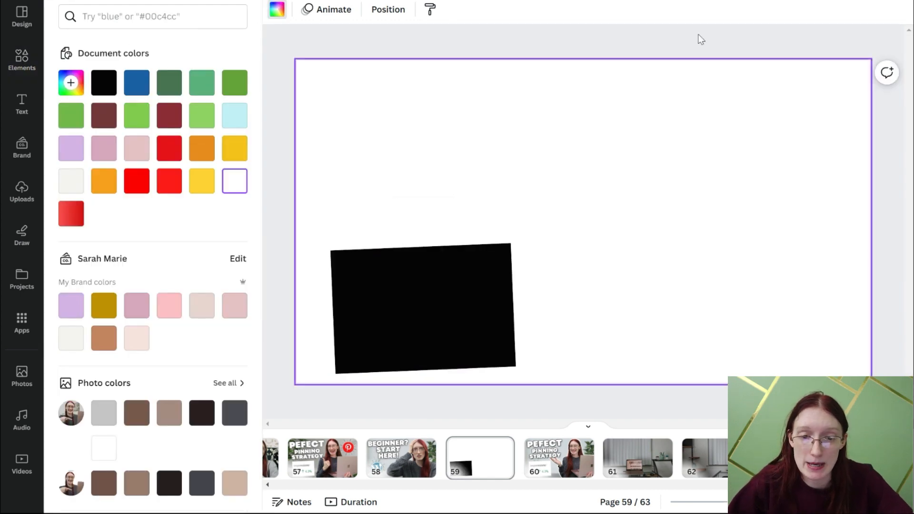
Step: Review the PNG download options with only the current page, Page 59, selected
click(877, 1)
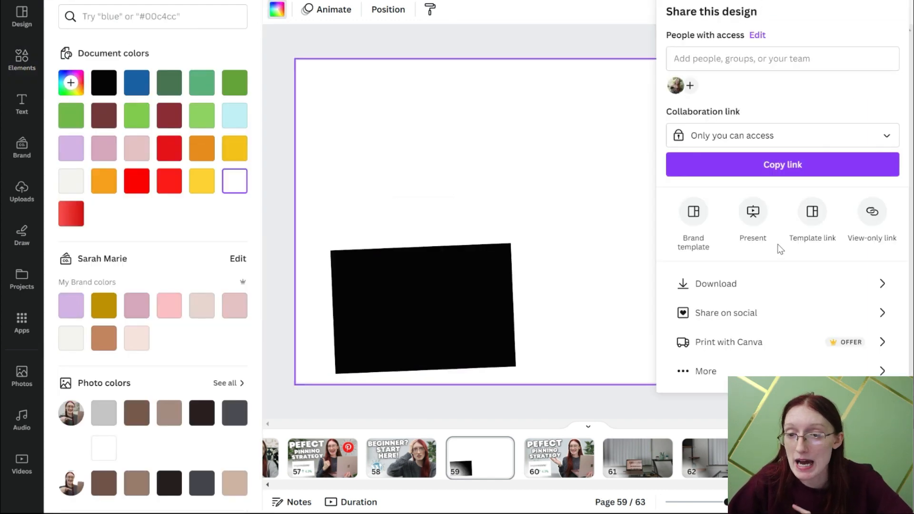
click(762, 284)
click(730, 204)
click(729, 234)
click(729, 265)
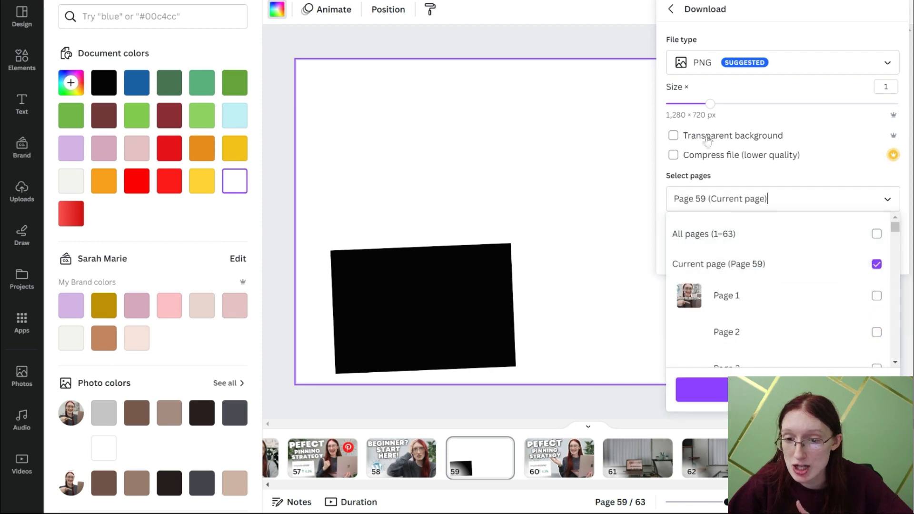
click(599, 157)
click(600, 157)
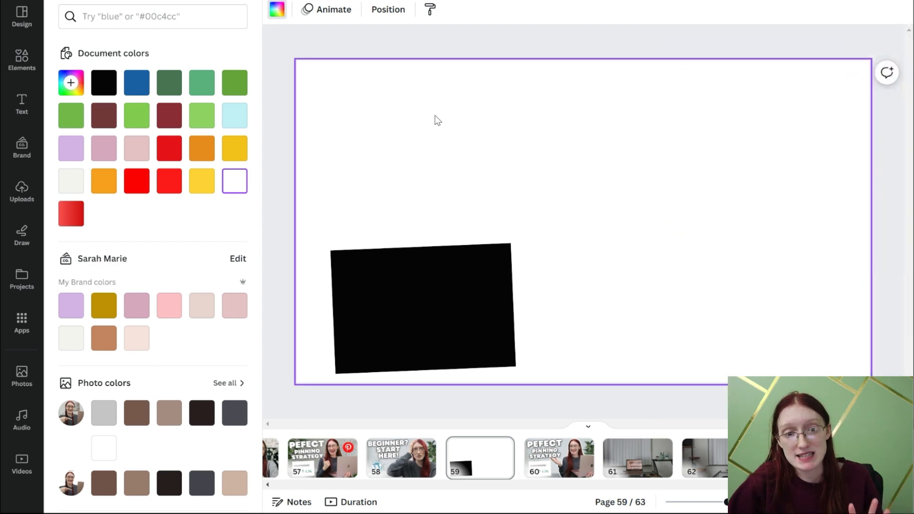
Step: Look through the uploaded images for the exported black rectangle
click(20, 63)
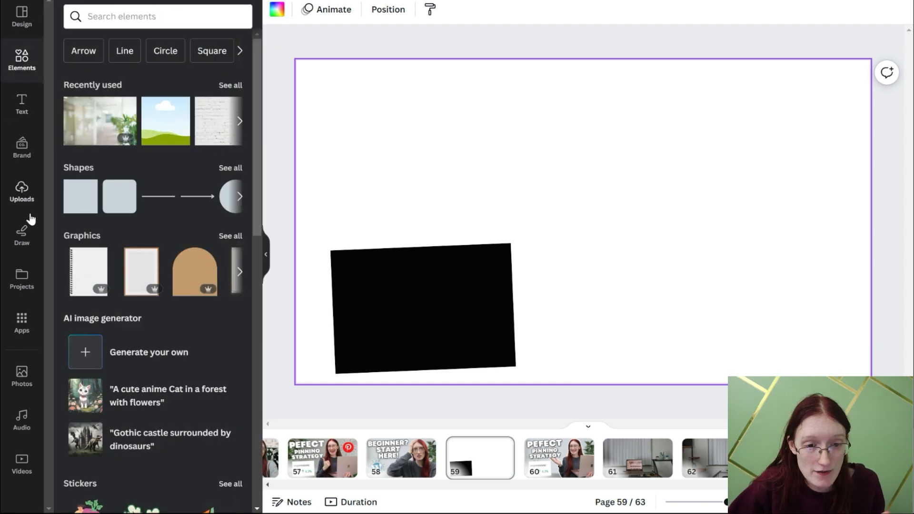
click(22, 191)
drag(255, 137, 267, 338)
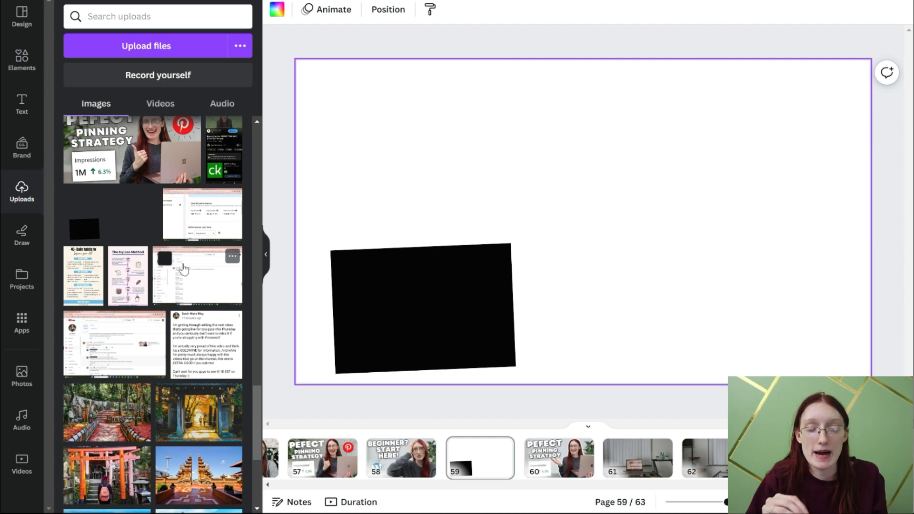
Step: Add the recently used sky-and-green-hills frame to page 60
click(558, 450)
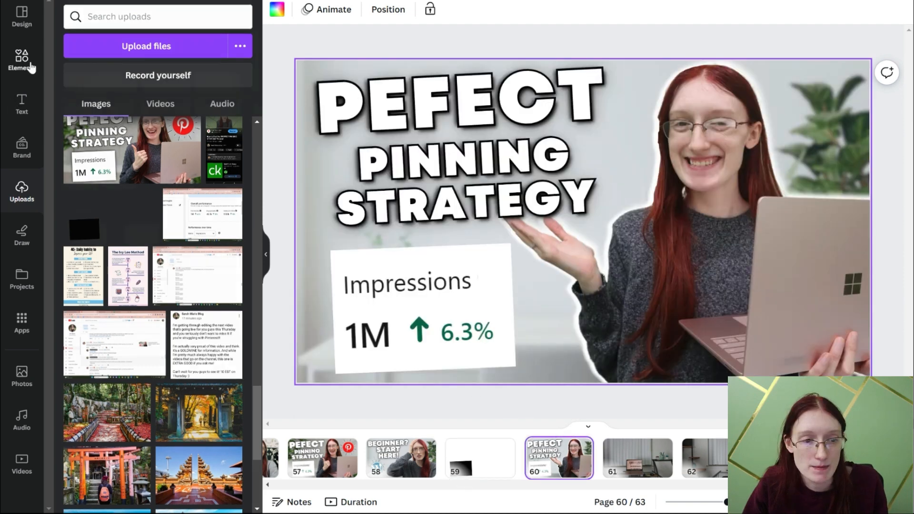
click(22, 60)
click(200, 136)
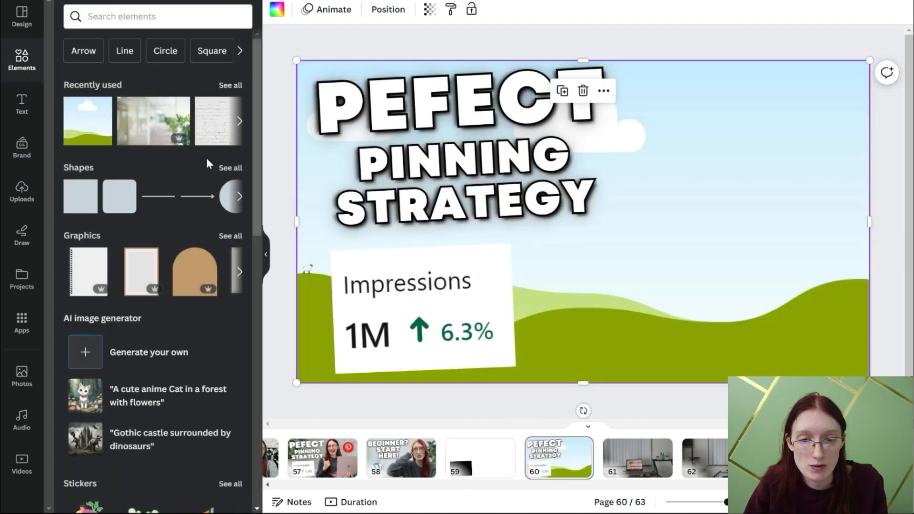